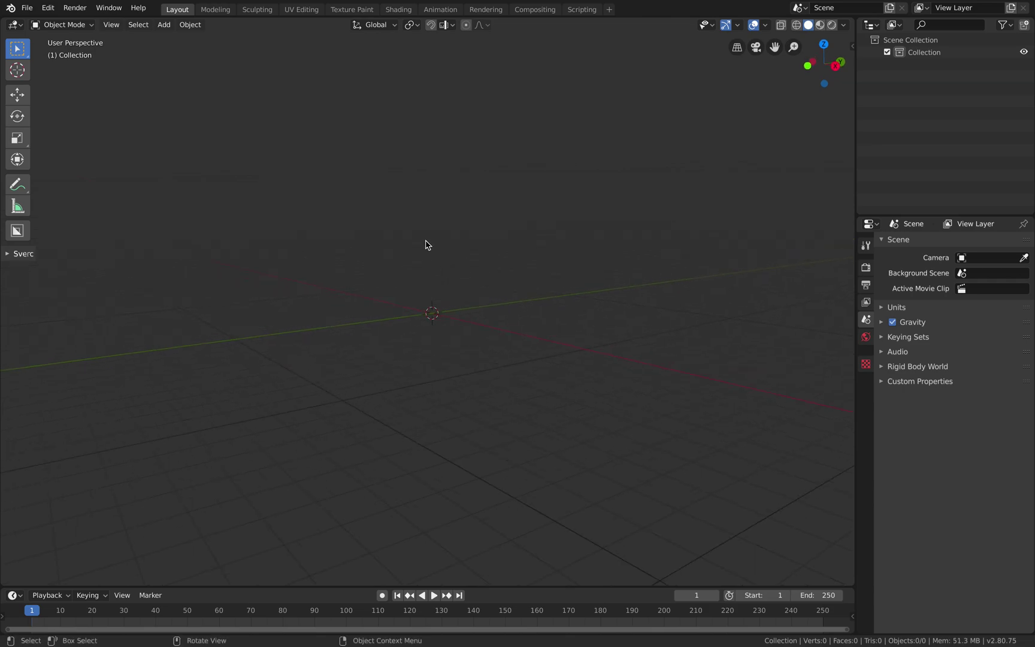
Open the recent file cup_snake_002.blend, discarding the unsaved changes
left_click(27, 8)
mouse_move(67, 47)
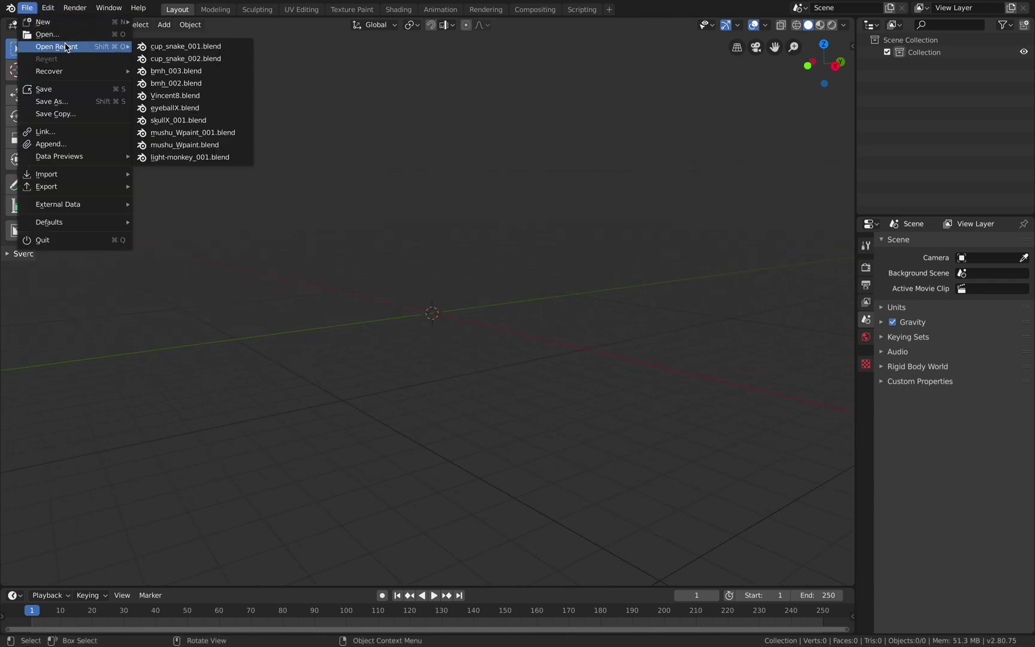
left_click(178, 59)
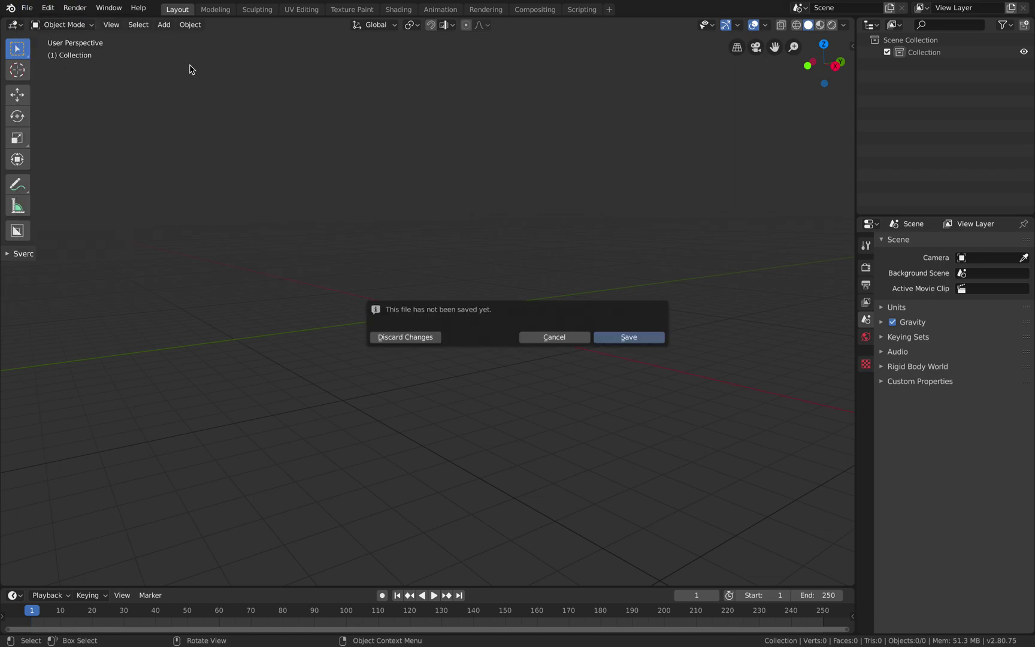
left_click(434, 335)
Scrub the timeline to frame 8 and inspect the rigged stack of coloured cups from several angles
middle_click_drag(484, 309, 488, 365)
left_click(469, 392)
mouse_move(486, 302)
middle_mouse_down()
mouse_move(474, 312)
mouse_move(454, 262)
middle_mouse_up()
mouse_move(144, 507)
left_mouse_down()
mouse_move(41, 514)
mouse_move(234, 517)
mouse_move(51, 513)
mouse_move(167, 499)
mouse_move(83, 481)
mouse_move(53, 487)
left_mouse_up()
middle_click_drag(277, 400, 305, 376)
mouse_move(327, 262)
middle_mouse_down()
mouse_move(342, 250)
mouse_move(342, 268)
middle_mouse_up()
middle_click_drag(307, 200, 288, 162)
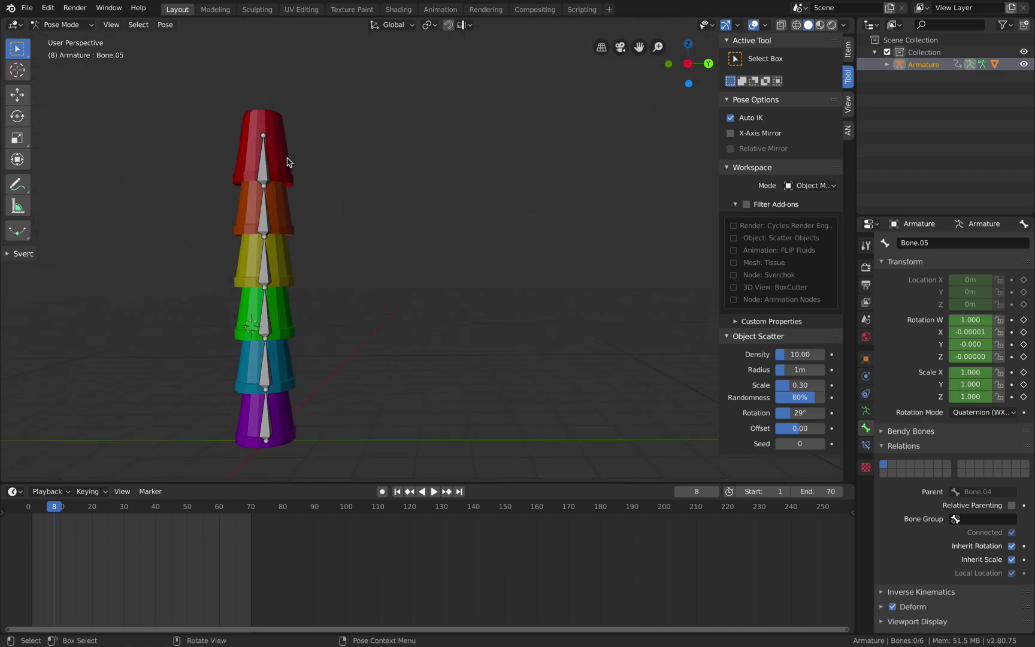
scroll(287, 168, "down", 1)
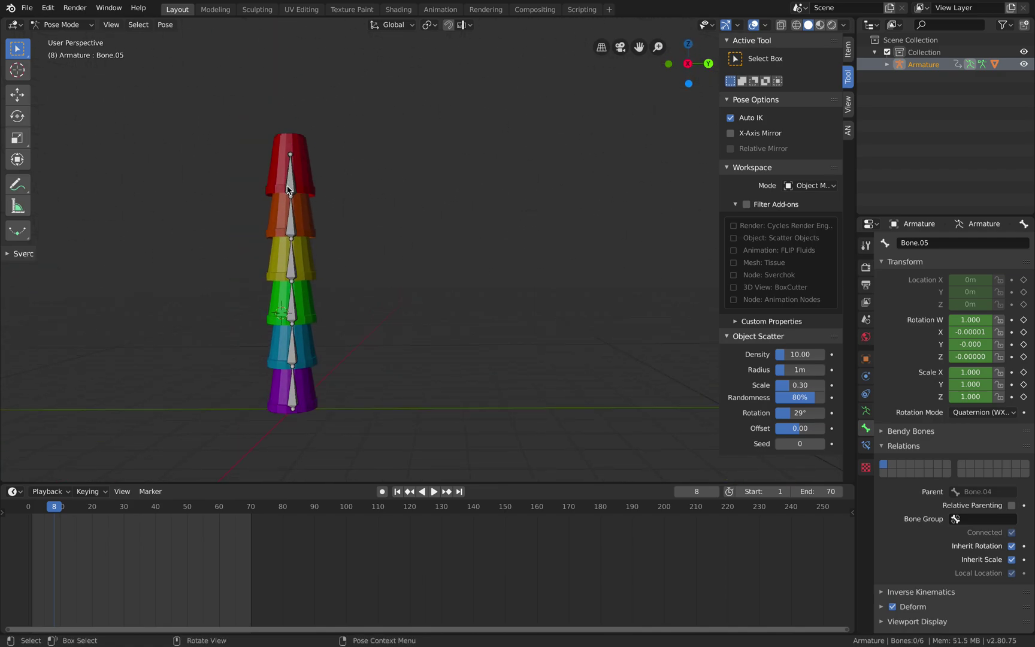
middle_click_drag(318, 271, 367, 296)
Select the bones of the cup stack one by one to inspect the bone chain
left_click(313, 386)
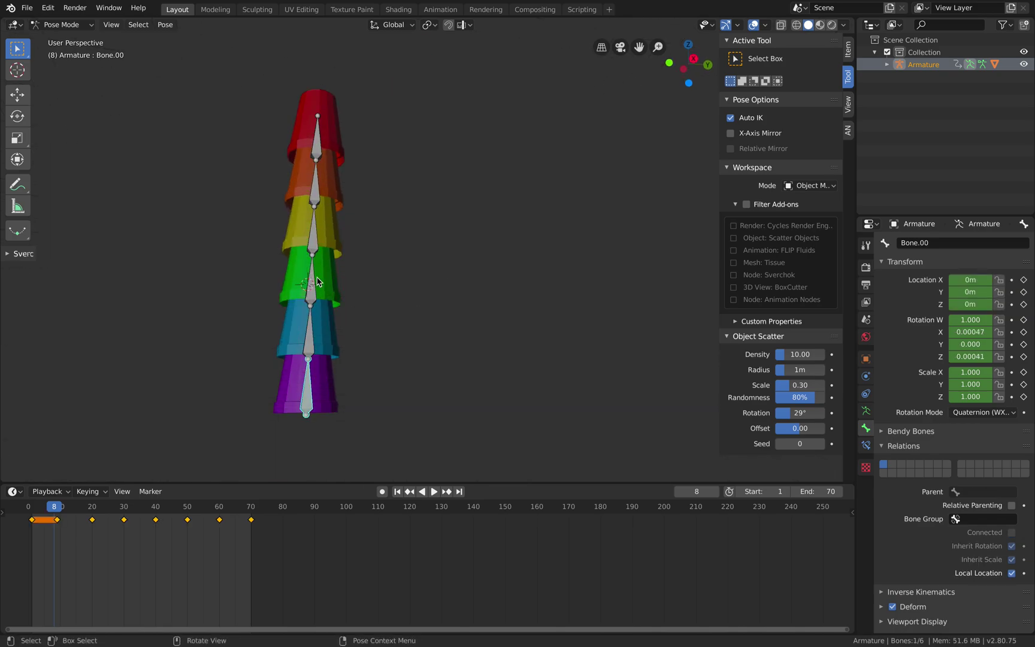
left_click(321, 147)
left_click(319, 189)
left_click(314, 243)
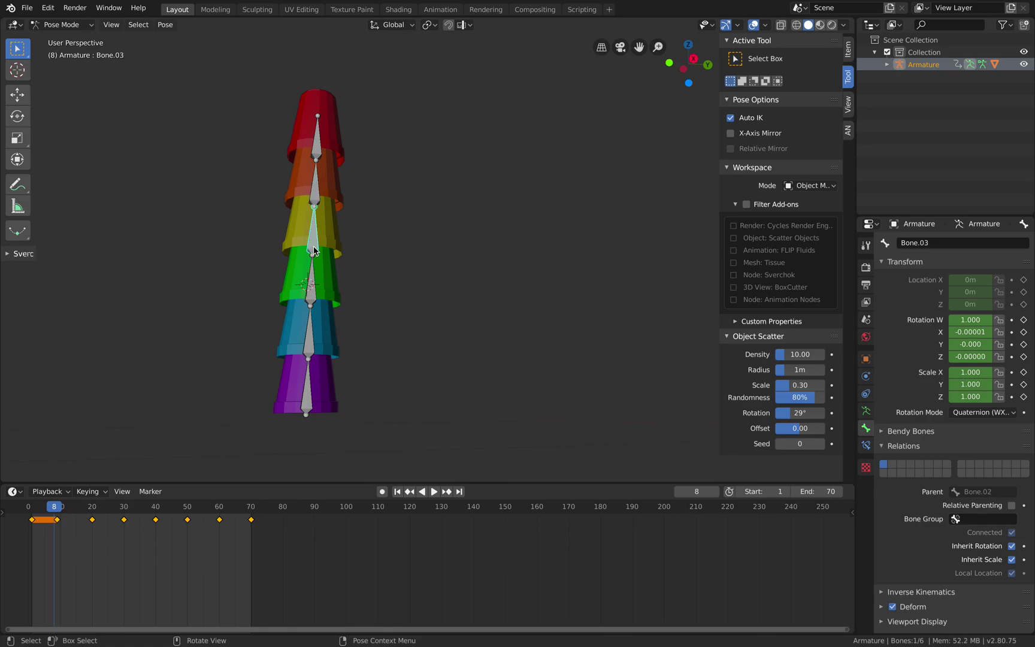
left_click(310, 287)
left_click(309, 346)
left_click(311, 389)
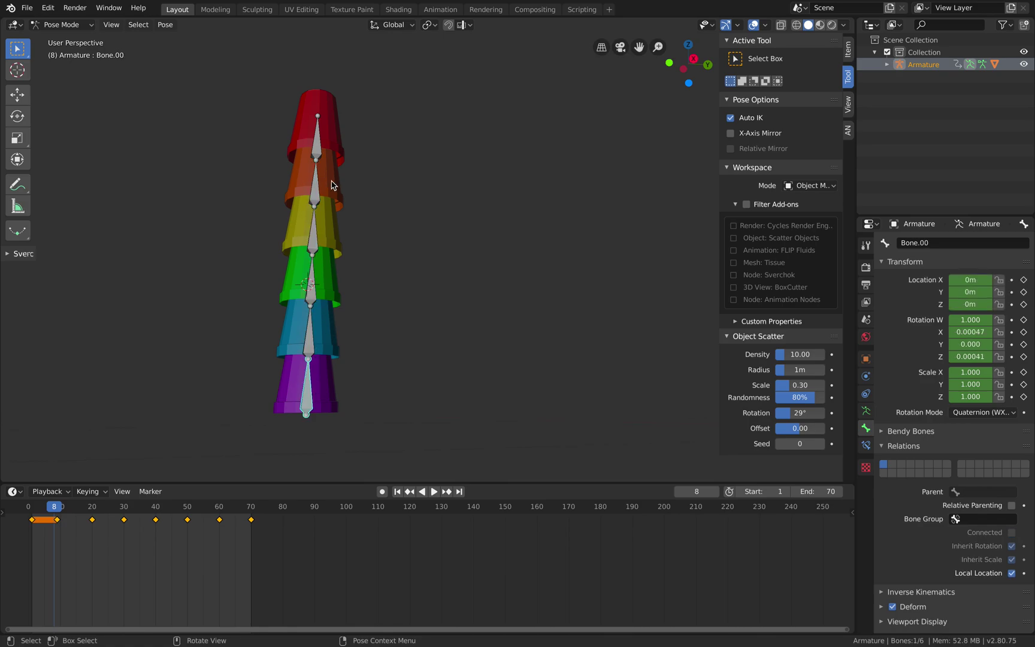
middle_click_drag(346, 192, 367, 187)
Start a new General file without saving the changes and delete all default objects
left_click(31, 12)
mouse_move(37, 19)
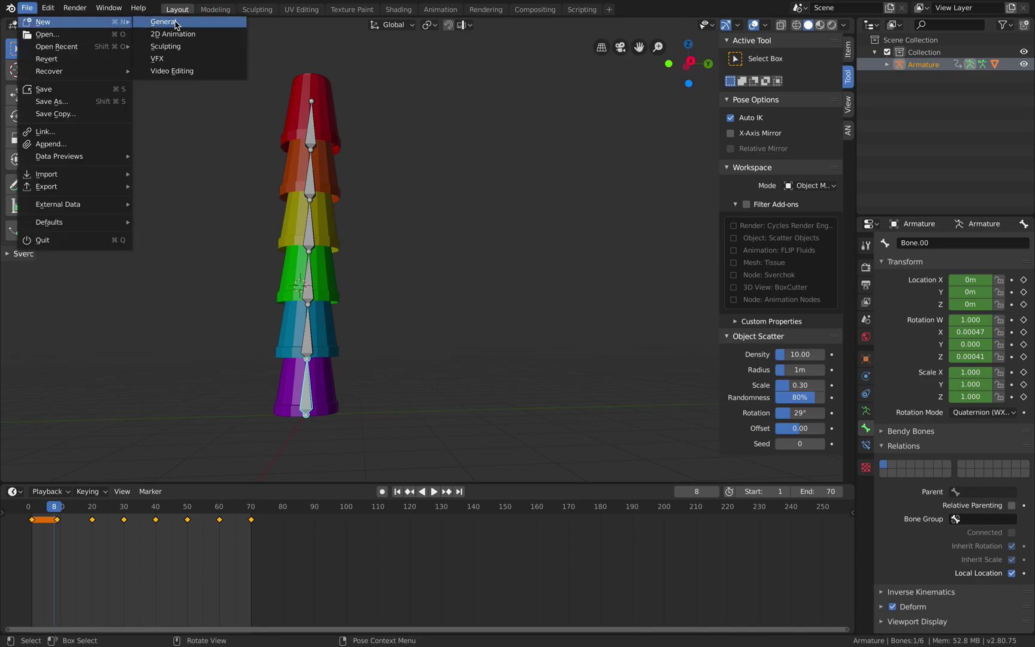
left_click(129, 22)
left_click(405, 337)
key("a")
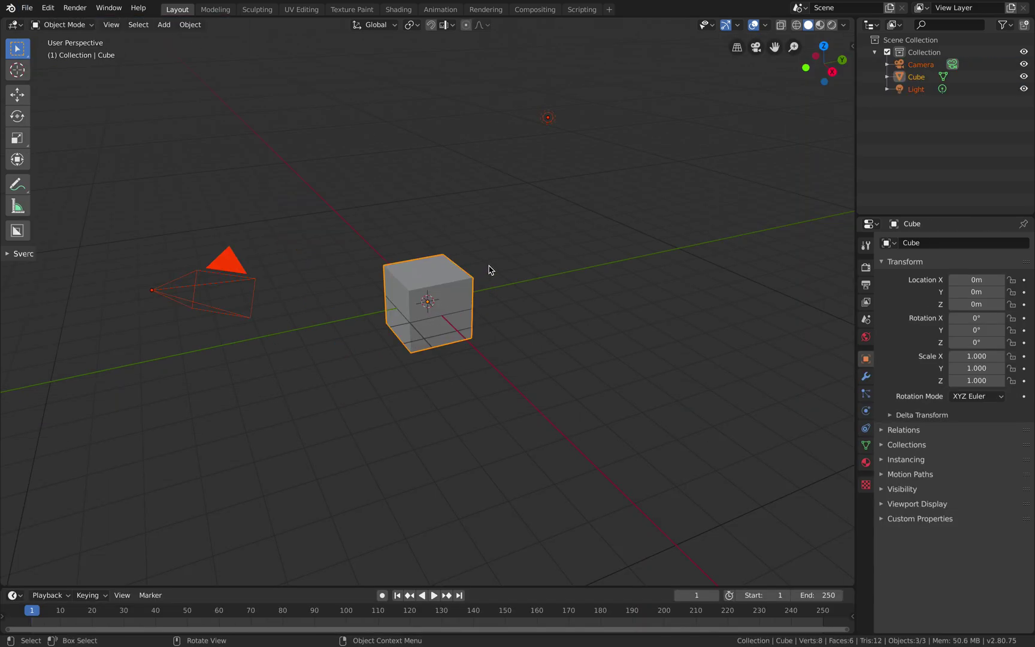
key("Delete")
middle_click_drag(446, 251, 450, 292, "shift")
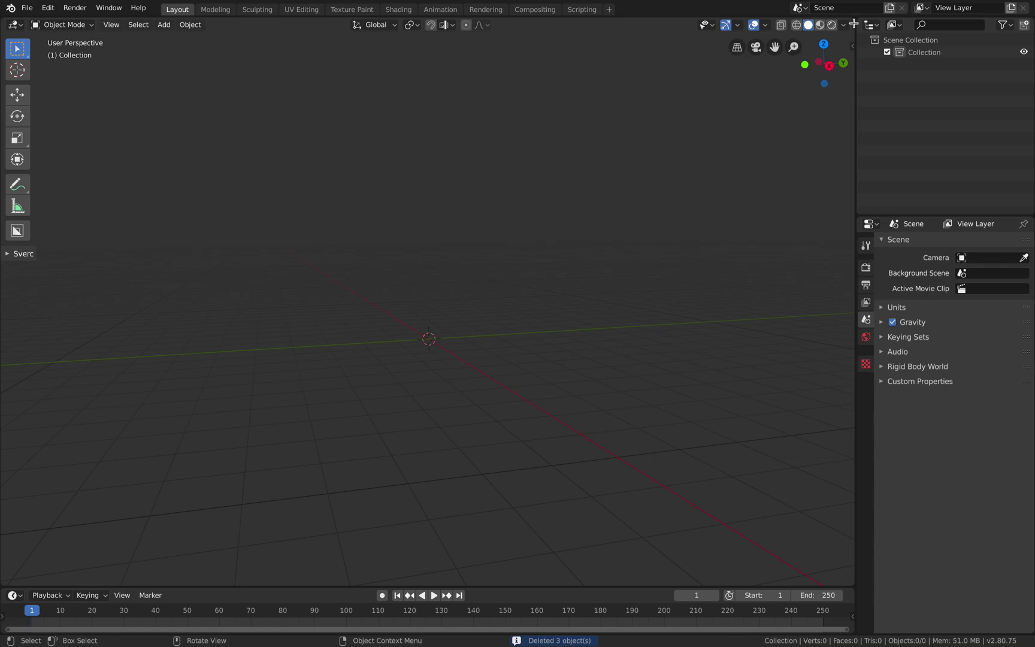
Split the 3D viewport horizontally, make the upper area a Sverchok Nodes editor and create a new node tree
left_click_drag(849, 51, 649, 275)
left_click(15, 25)
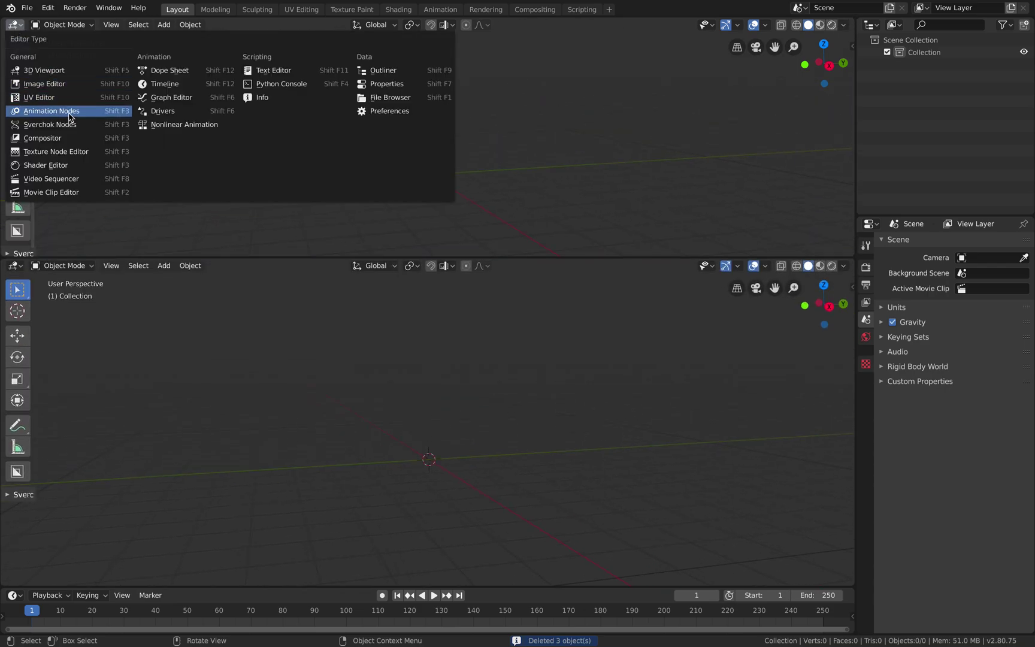
left_click(69, 125)
left_click(406, 25)
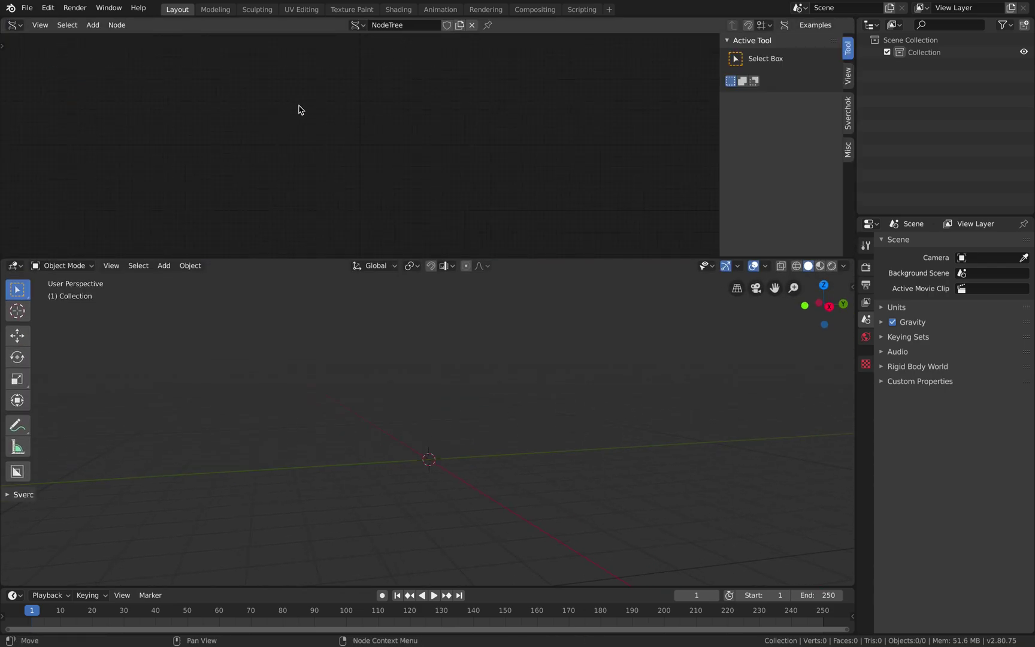
Add a Line node to the Sverchok node tree
key("alt+space")
type("li")
key("Return")
left_click(284, 115)
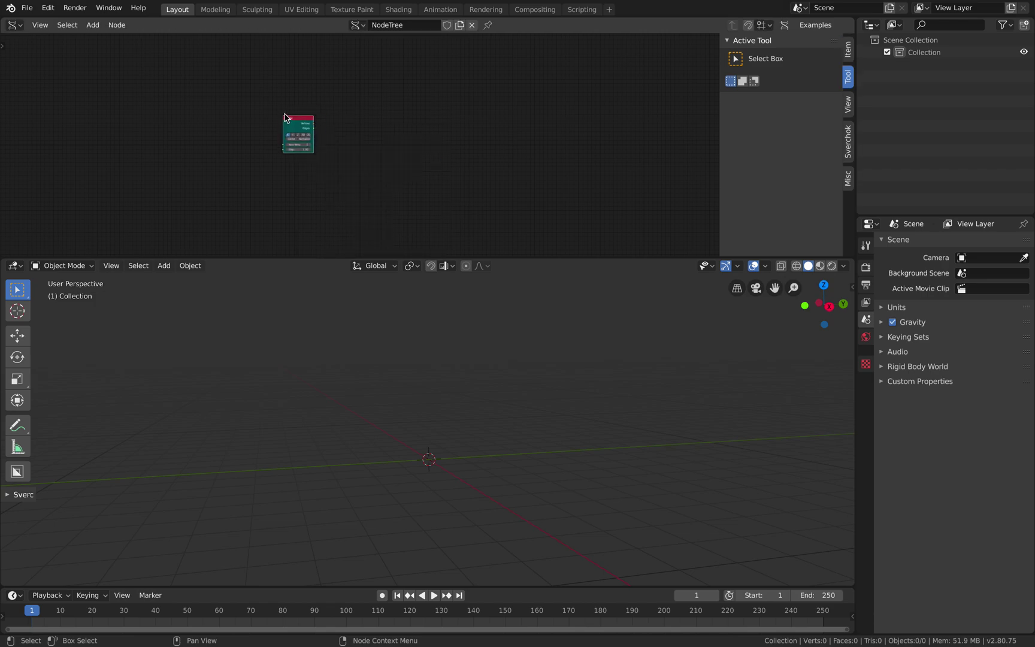
scroll(239, 112, "up", 6)
middle_click_drag(174, 102, 210, 121)
Save the file to the Desktop as demoworm_0.blend
key("ctrl+s")
left_click(185, 54)
left_click(171, 55)
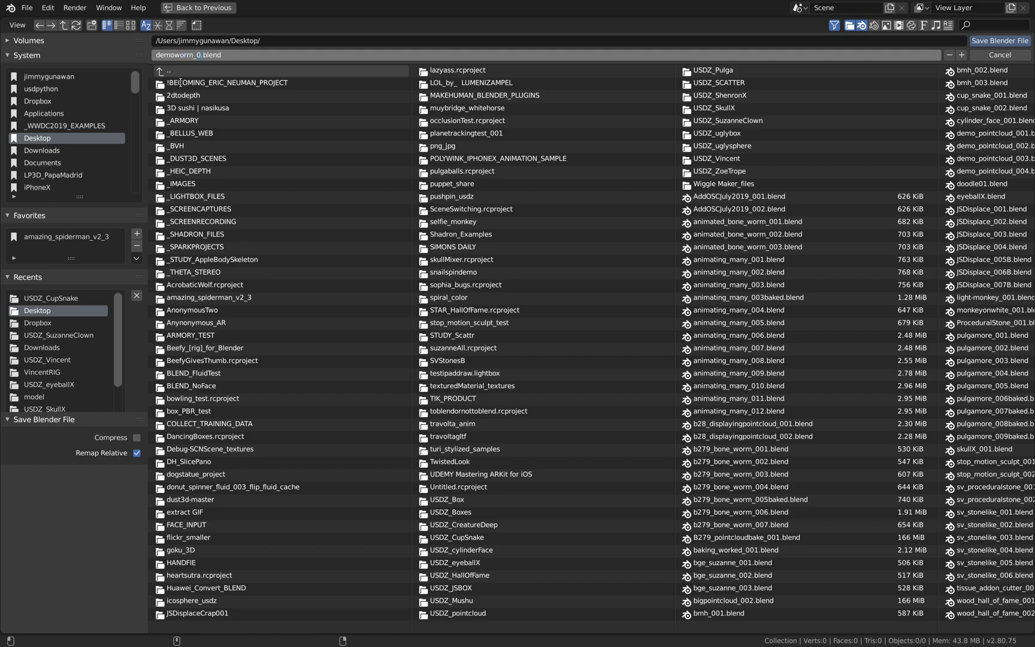
key("Return")
left_click(999, 40)
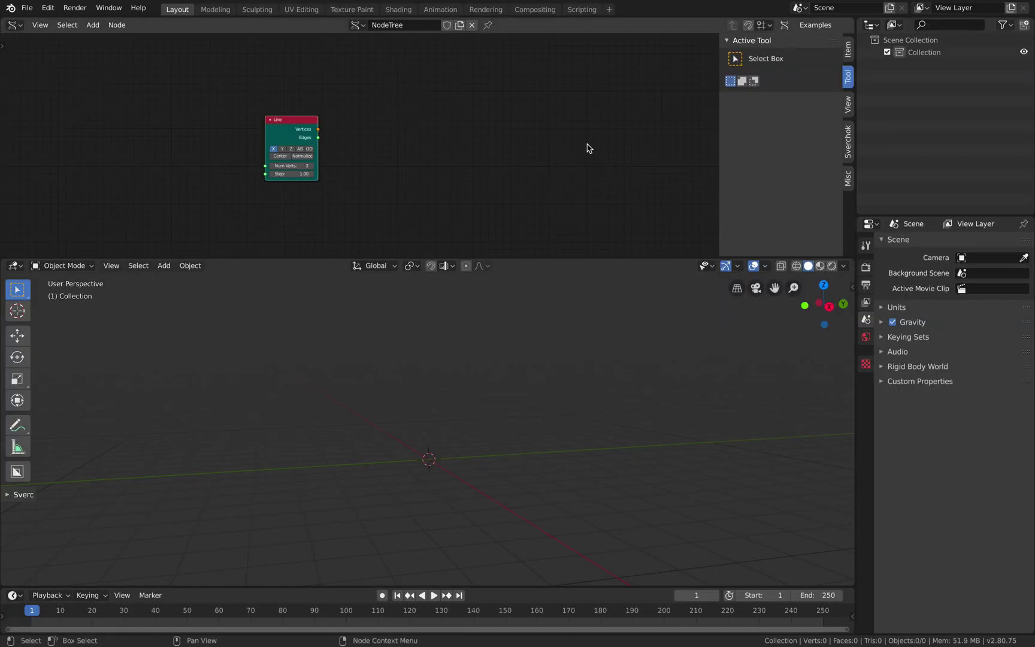
Add a Viewer BMesh node and connect the Line node's Vertices and Edges outputs to its vertices and edges inputs
middle_click_drag(377, 152, 359, 189)
scroll(359, 189, "up", 3)
middle_click_drag(250, 152, 241, 121)
key("alt+space")
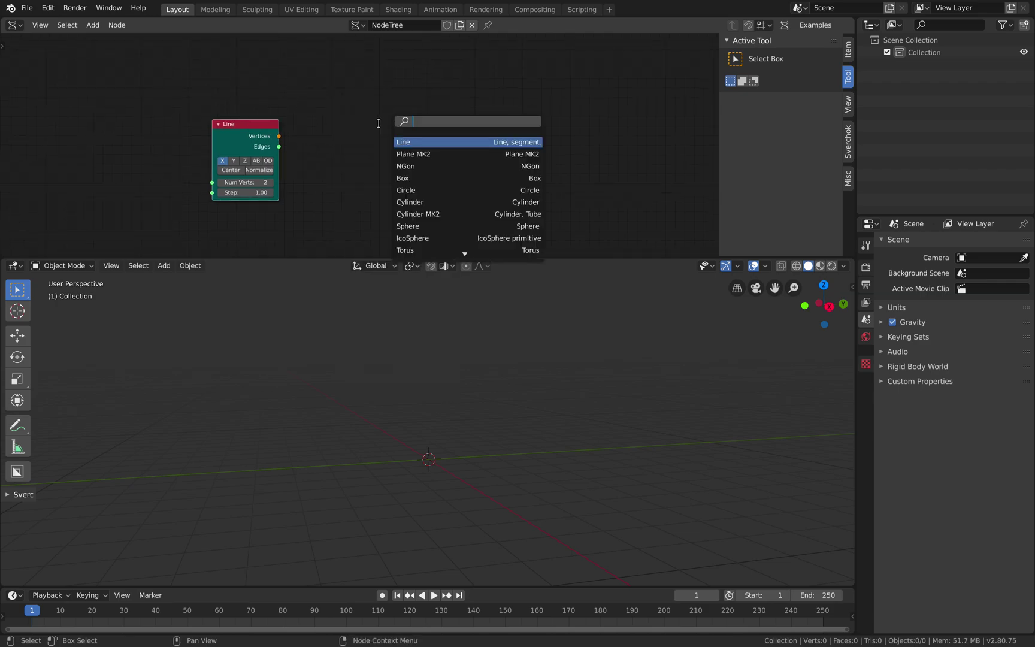
type("viewer")
key("Return")
left_click(423, 82)
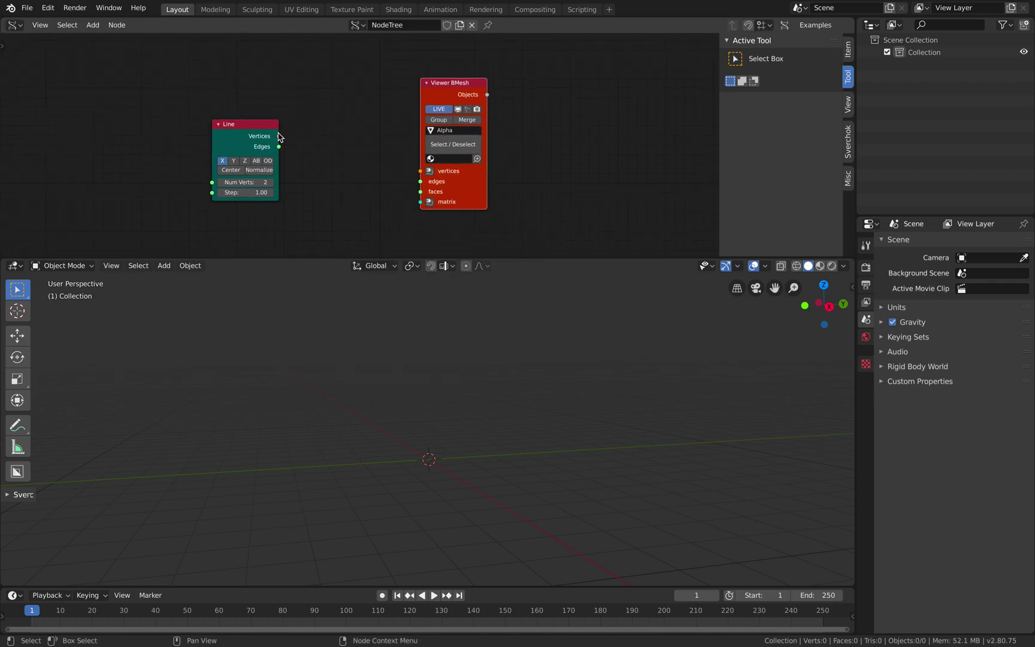
mouse_move(279, 136)
left_mouse_down()
mouse_move(420, 170)
mouse_move(296, 162)
mouse_move(279, 146)
left_mouse_up()
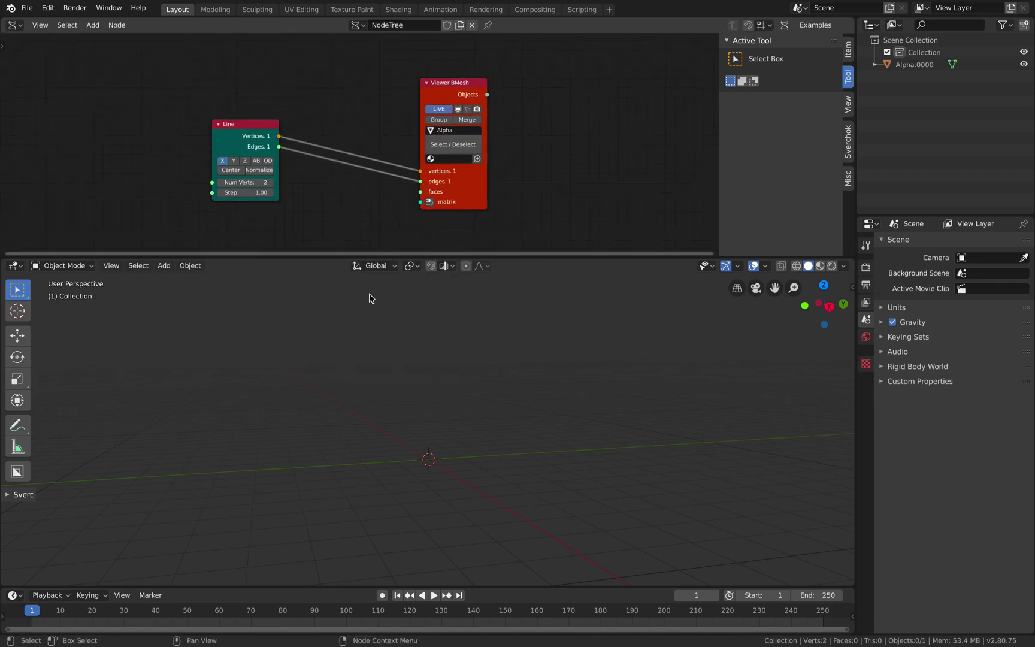
Set the Line node's direction to Z and its number of vertices to 5
middle_click_drag(455, 427, 436, 409)
left_click(244, 161)
right_click(421, 407)
key("a")
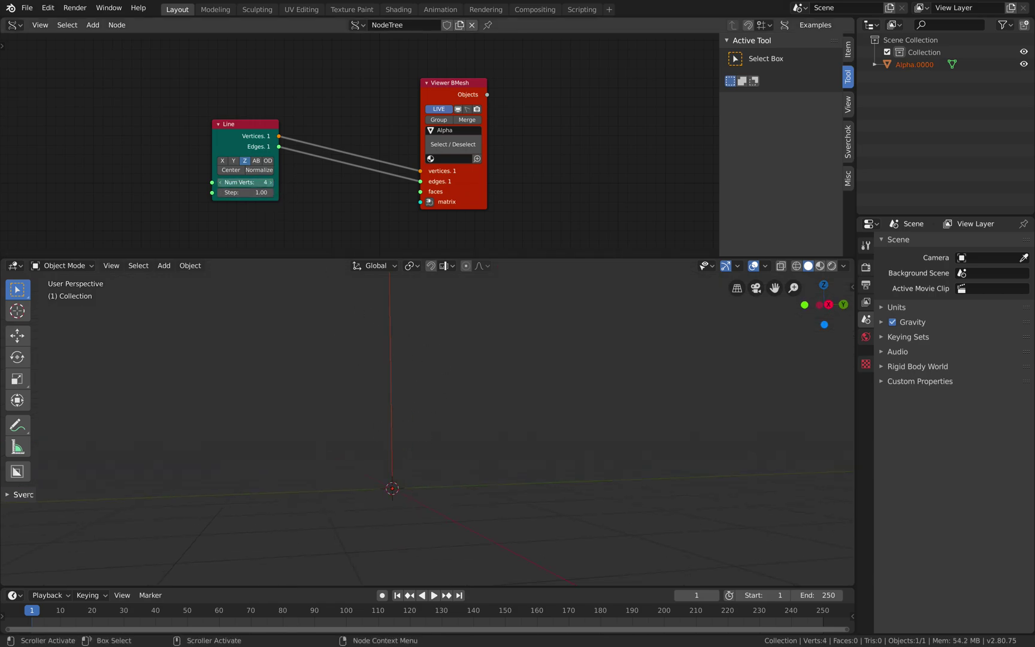
left_click(270, 182)
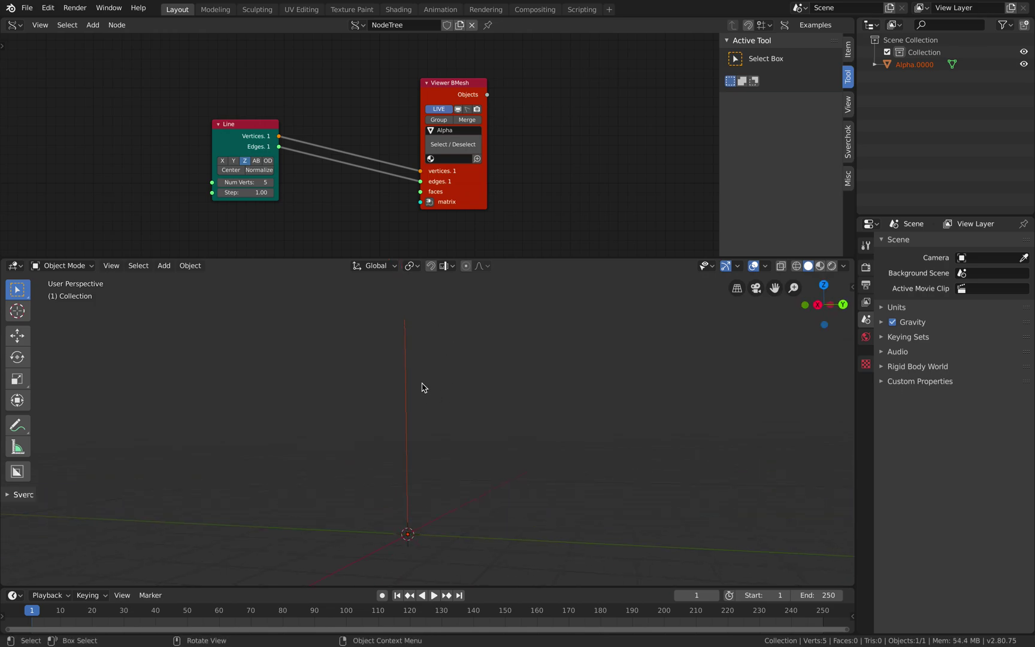
middle_click_drag(378, 323, 416, 393)
middle_click_drag(418, 406, 401, 383)
Delete the Line node and add a Skin modifier to the generated vertical line object
left_click(439, 95)
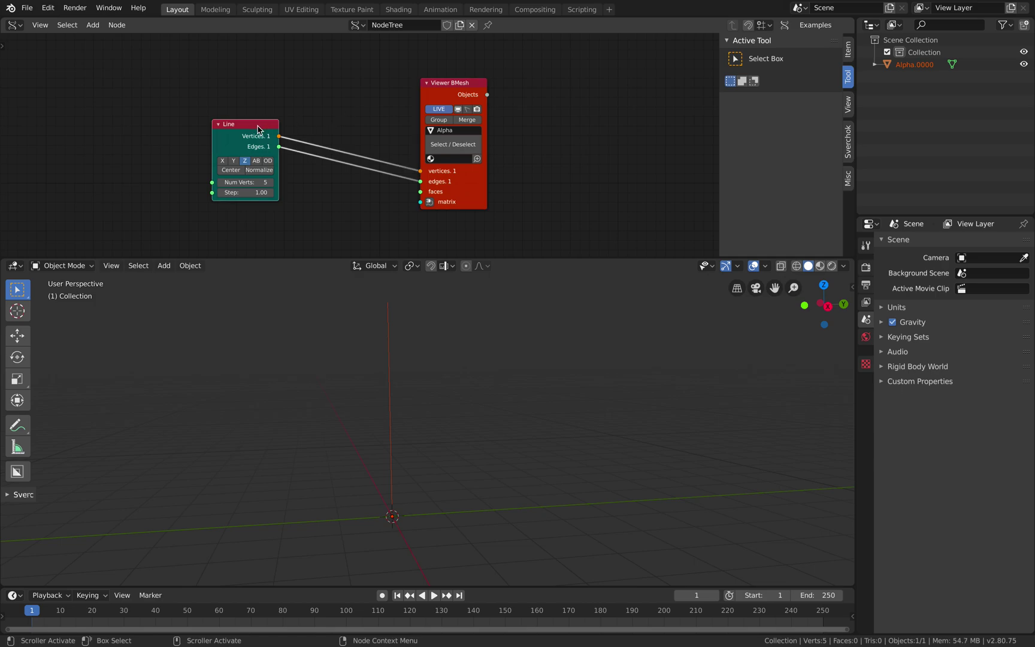
key("x")
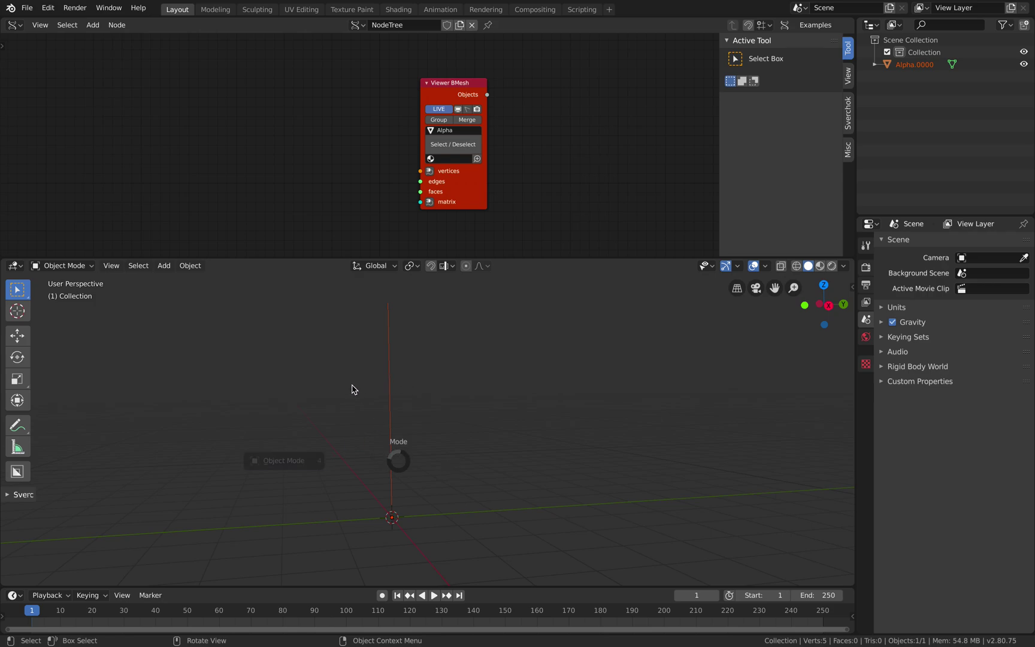
left_click(389, 390)
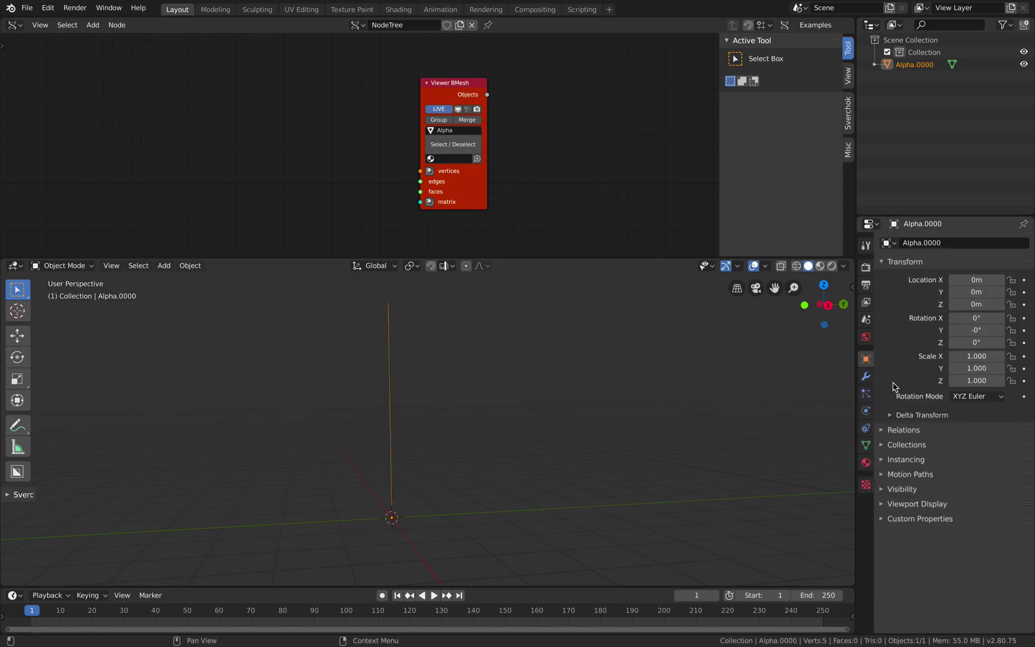
left_click(865, 376)
left_click(932, 242)
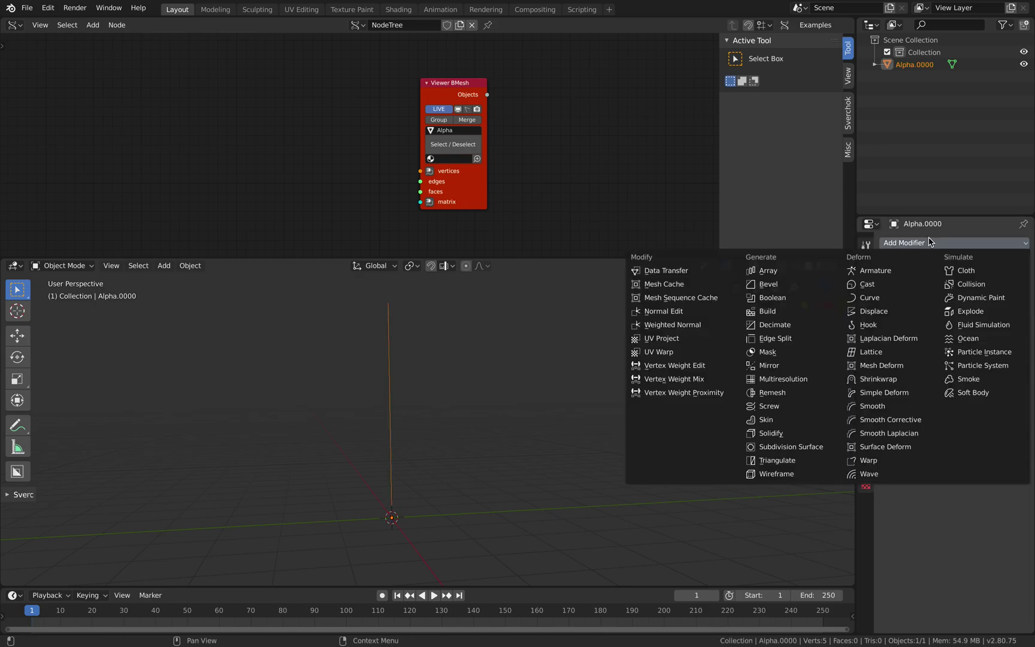
left_click(810, 419)
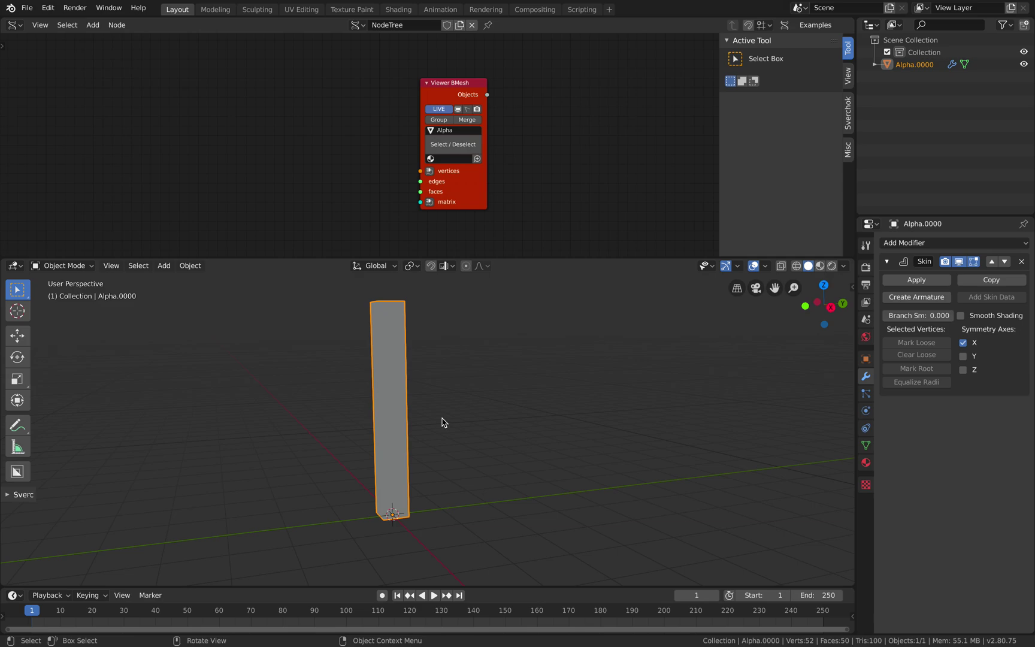
mouse_move(447, 405)
middle_mouse_down("shift")
mouse_move(471, 413)
mouse_move(449, 409)
middle_mouse_up("shift")
Enter Edit Mode on the skinned line, select all its vertices and switch the viewport to wireframe shading
key("ctrl+Tab")
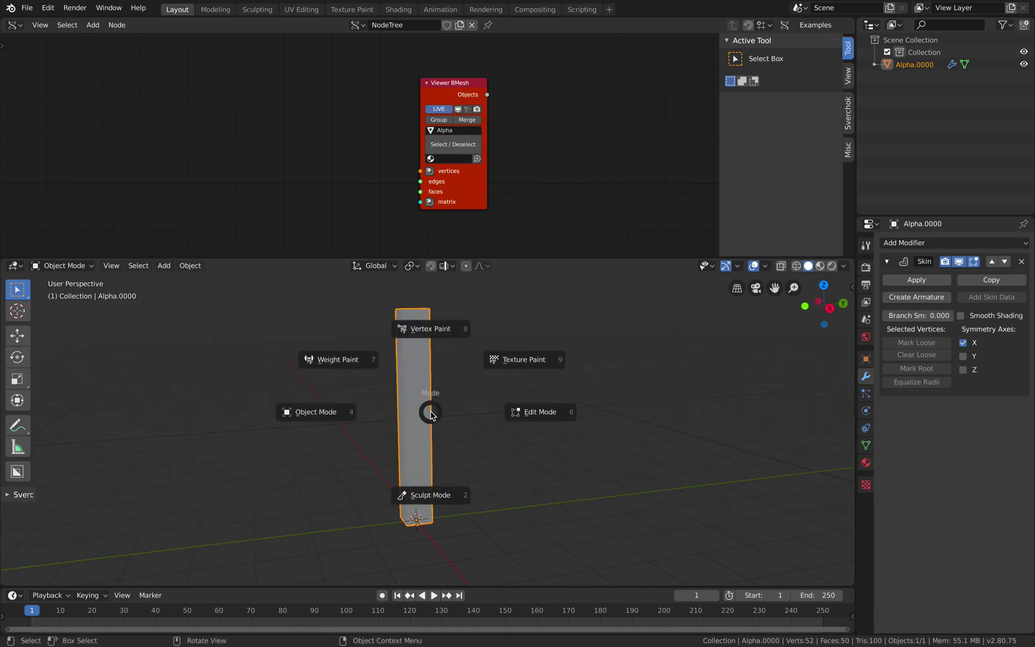
left_click(506, 414)
right_click(416, 460)
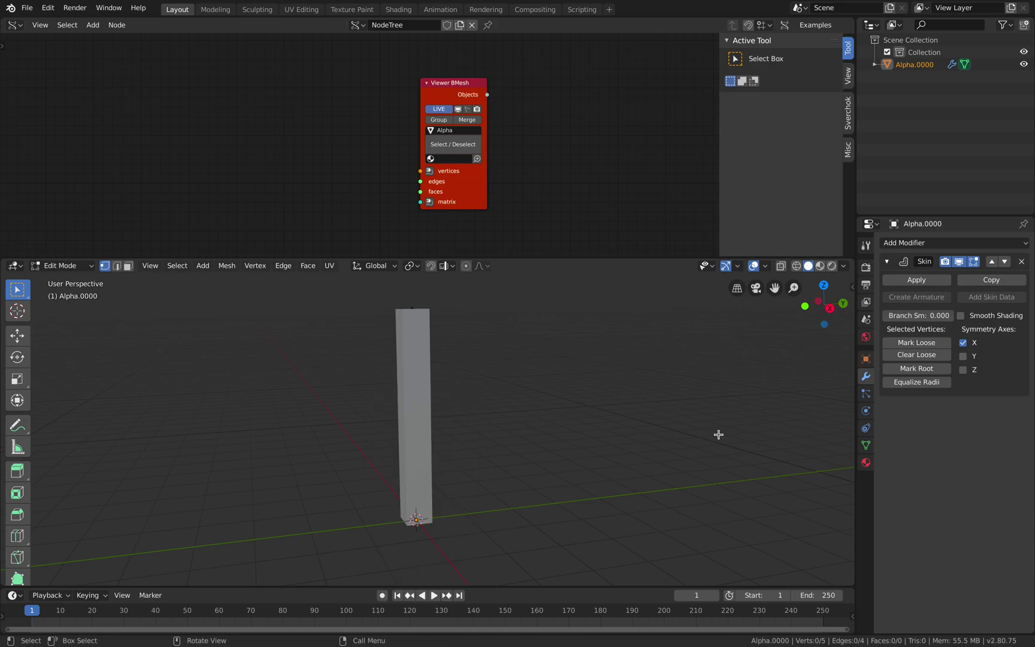
middle_click_drag(516, 468, 513, 461)
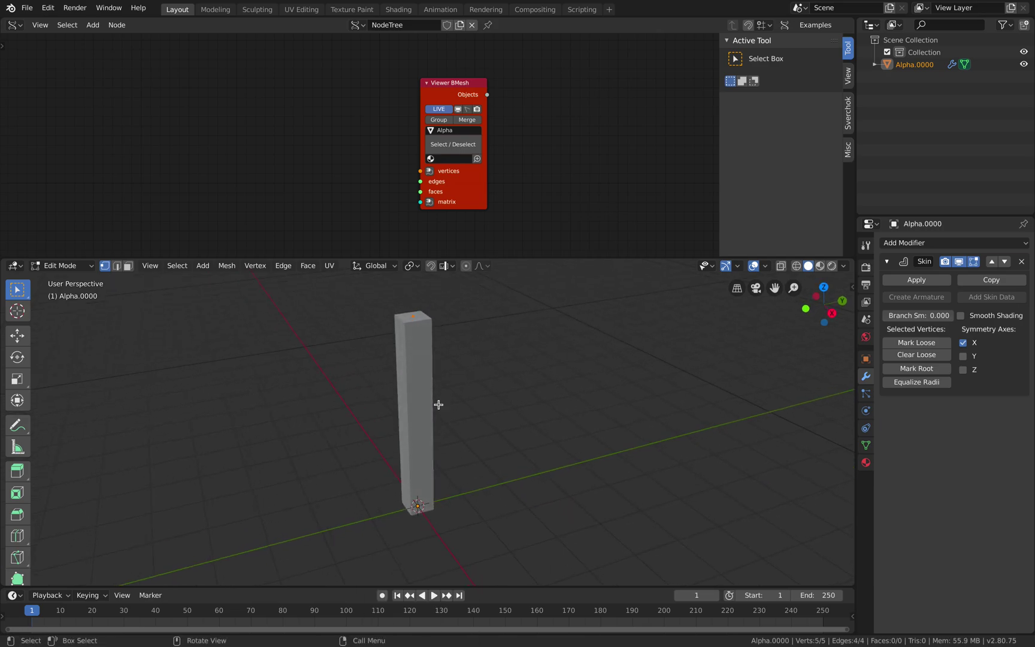
key("z")
left_click(366, 401)
mouse_move(366, 402)
middle_mouse_down()
mouse_move(424, 412)
mouse_move(422, 431)
middle_mouse_up()
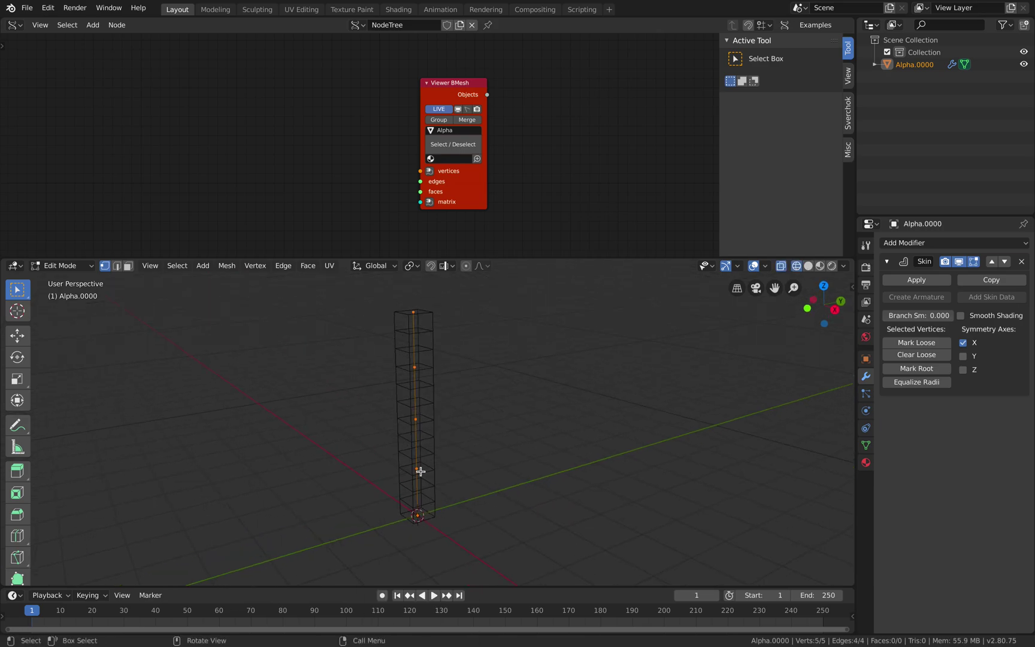
Resize the skin at individual vertices, making it wider at the second and fourth vertices and narrower at the top one
key("ctrl+a")
left_click(513, 460)
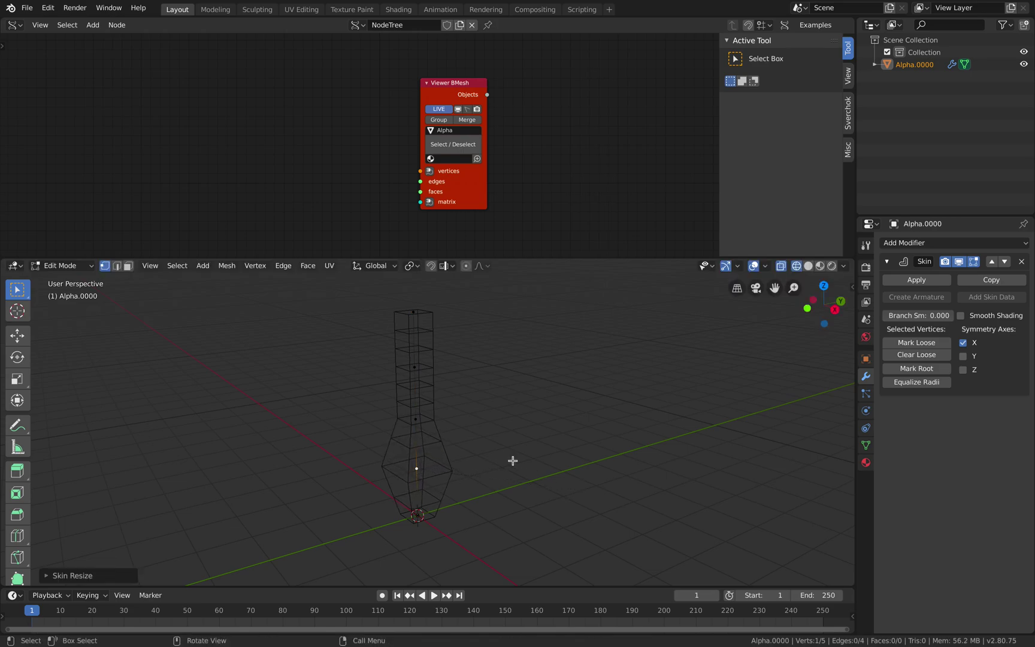
left_click(414, 367)
key("ctrl+a")
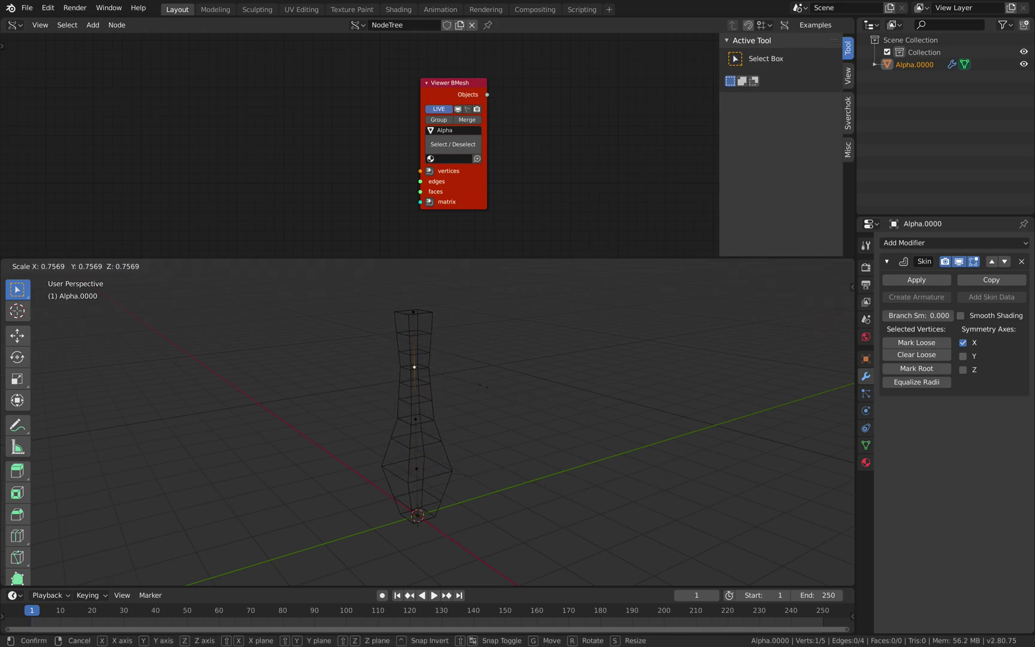
left_click(532, 403)
left_click(417, 315)
key("ctrl+a")
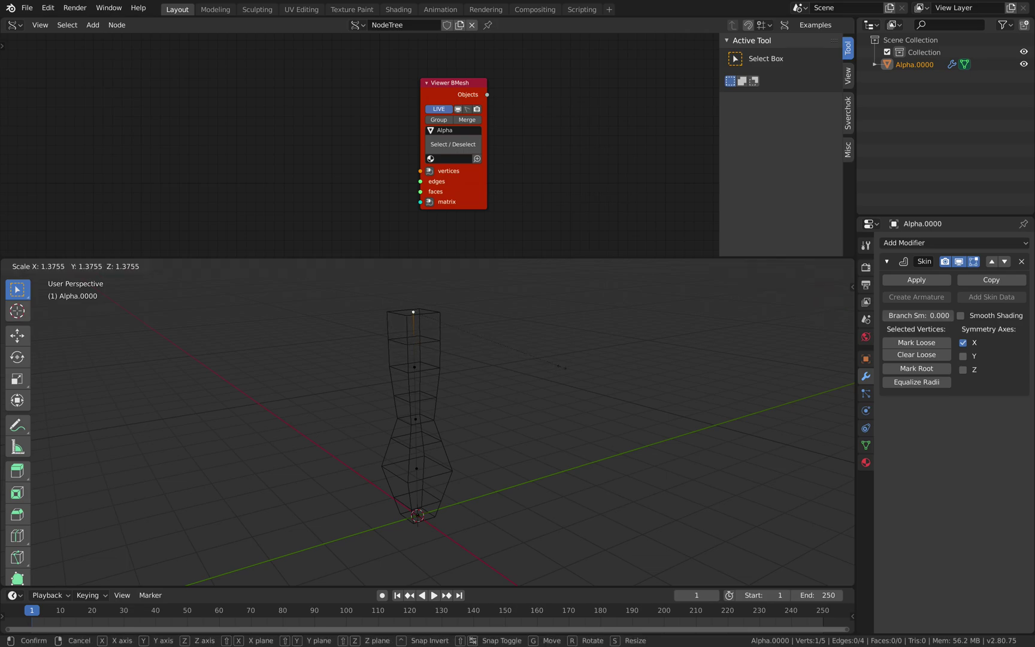
left_click(432, 446)
left_click(416, 469)
key("ctrl+a")
left_click(545, 508)
Return to Object Mode and create an armature from the Skin modifier
key("ctrl+Tab")
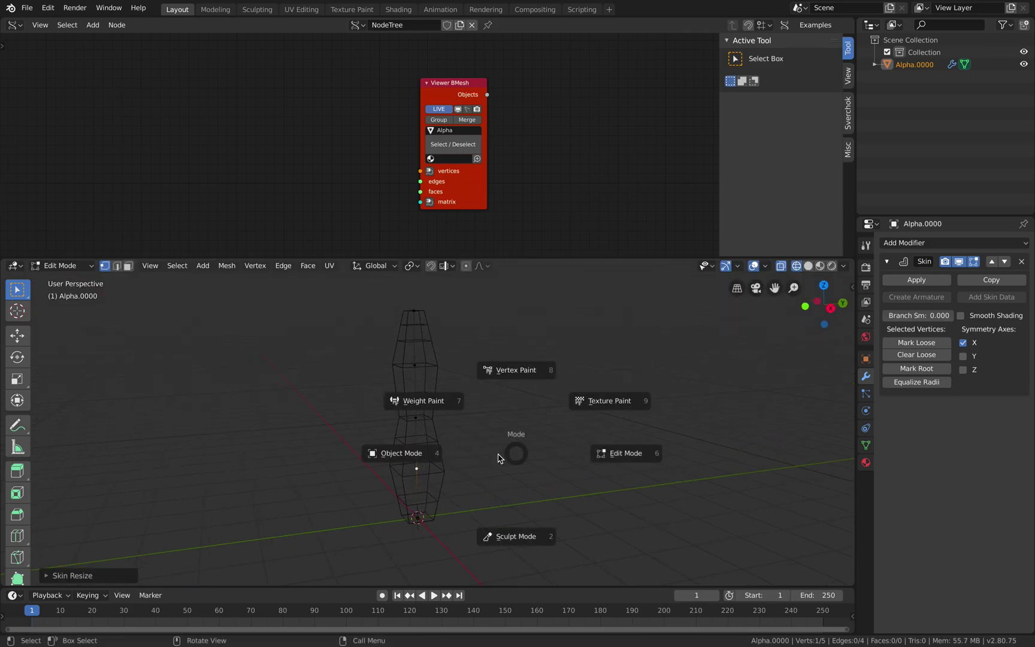
left_click(491, 455)
mouse_move(497, 449)
middle_mouse_down()
mouse_move(476, 425)
mouse_move(555, 413)
mouse_move(680, 353)
middle_mouse_up()
key("z")
key("Escape")
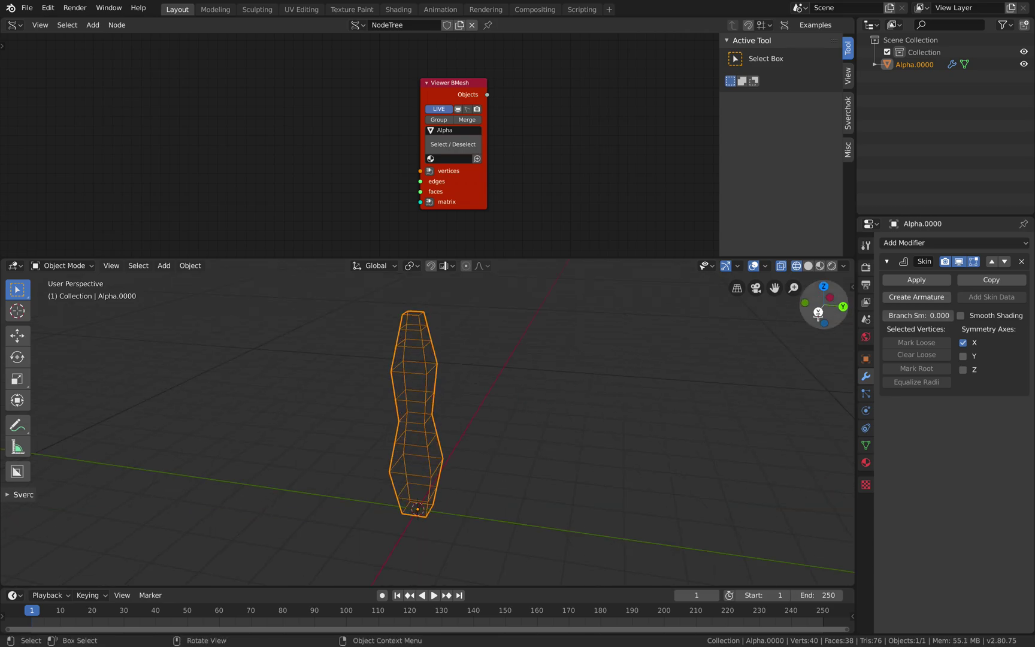
left_click(904, 298)
scroll(424, 400, "up", 1)
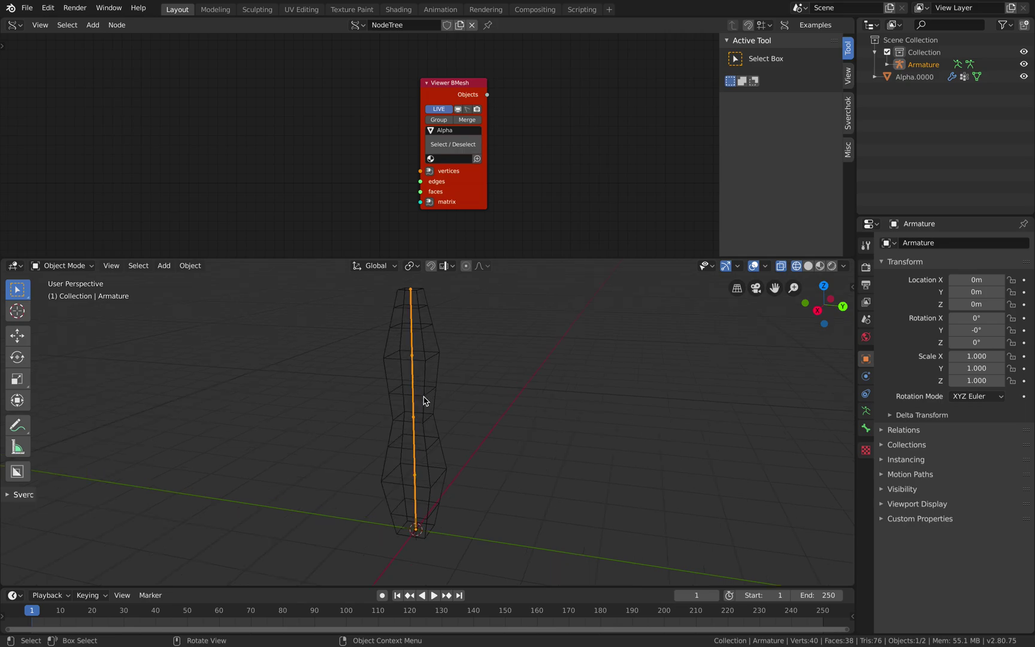
Reveal the armature's visibility and viewport display settings, and switch the viewport to solid shading
middle_click_drag(424, 400, 432, 369)
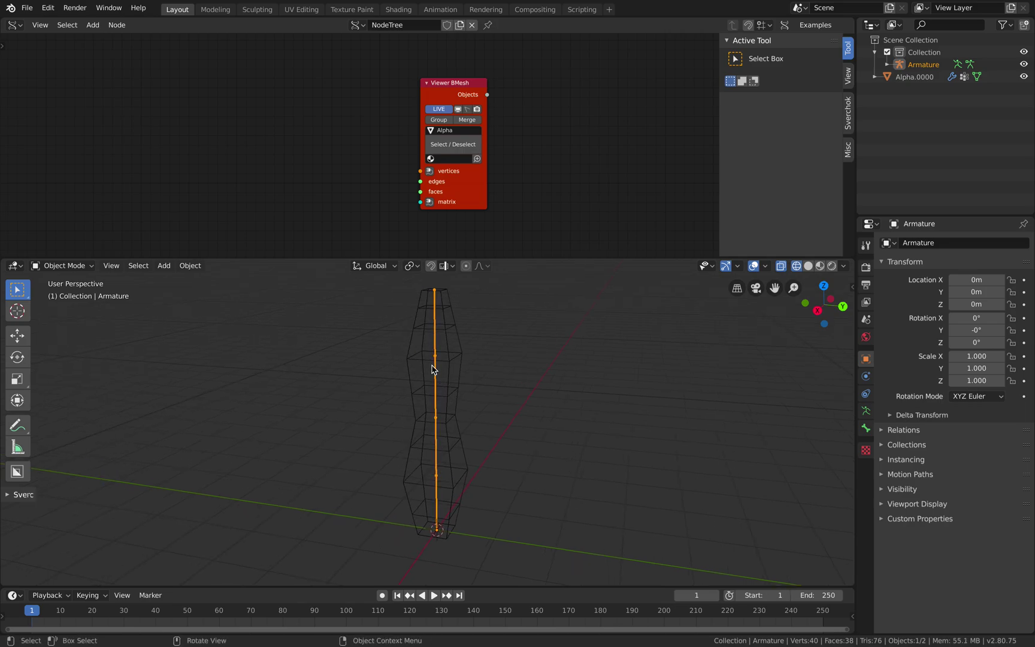
left_click(915, 490)
left_click(909, 550)
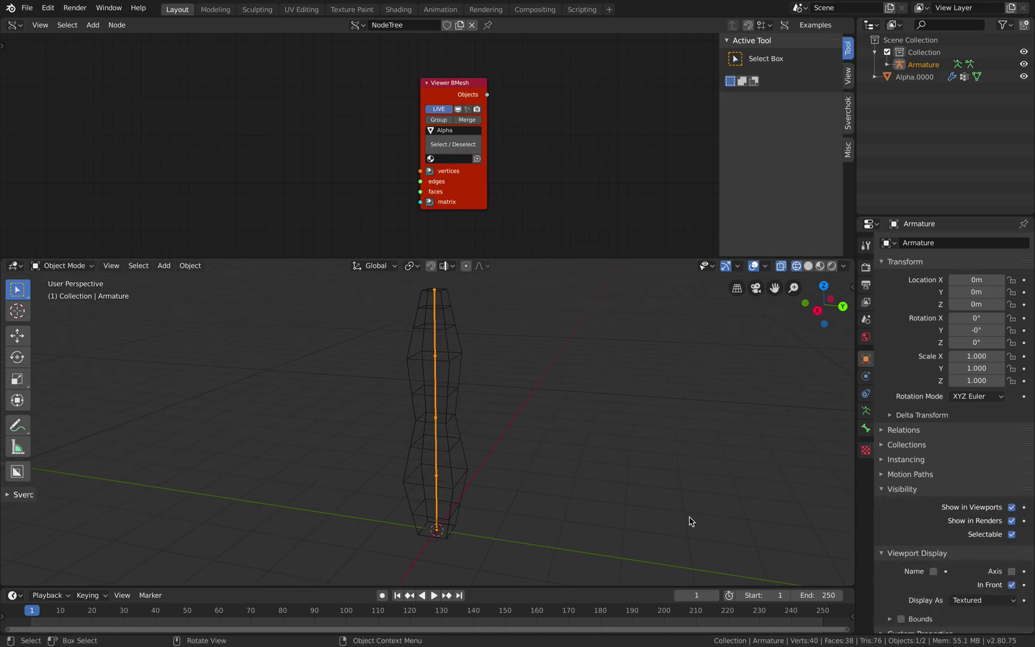
middle_click_drag(688, 520, 582, 453)
key("z")
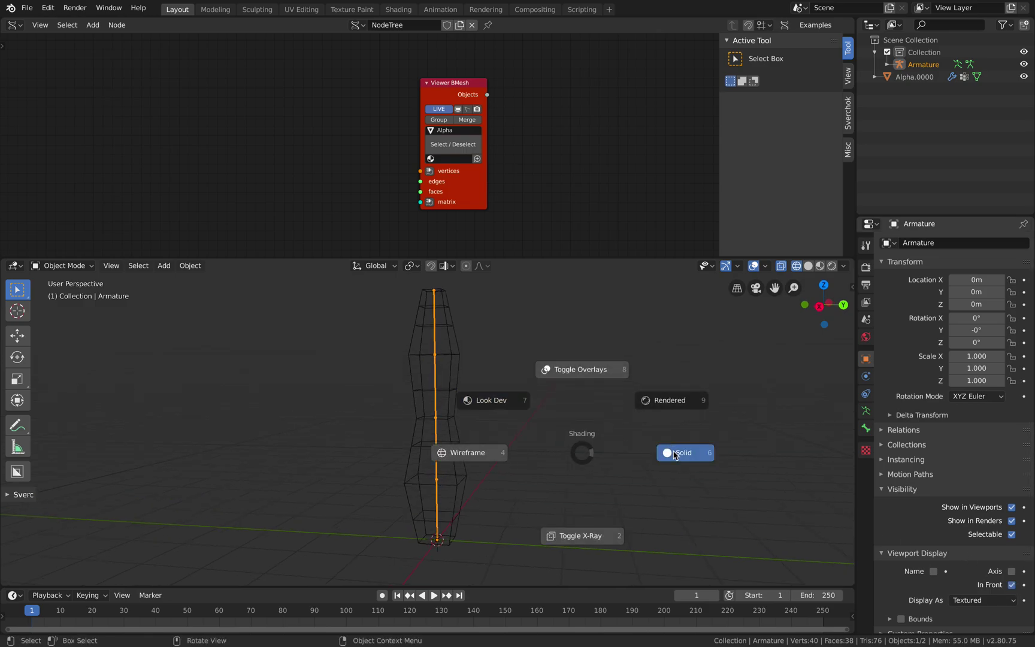
left_click(674, 453)
left_click(470, 415)
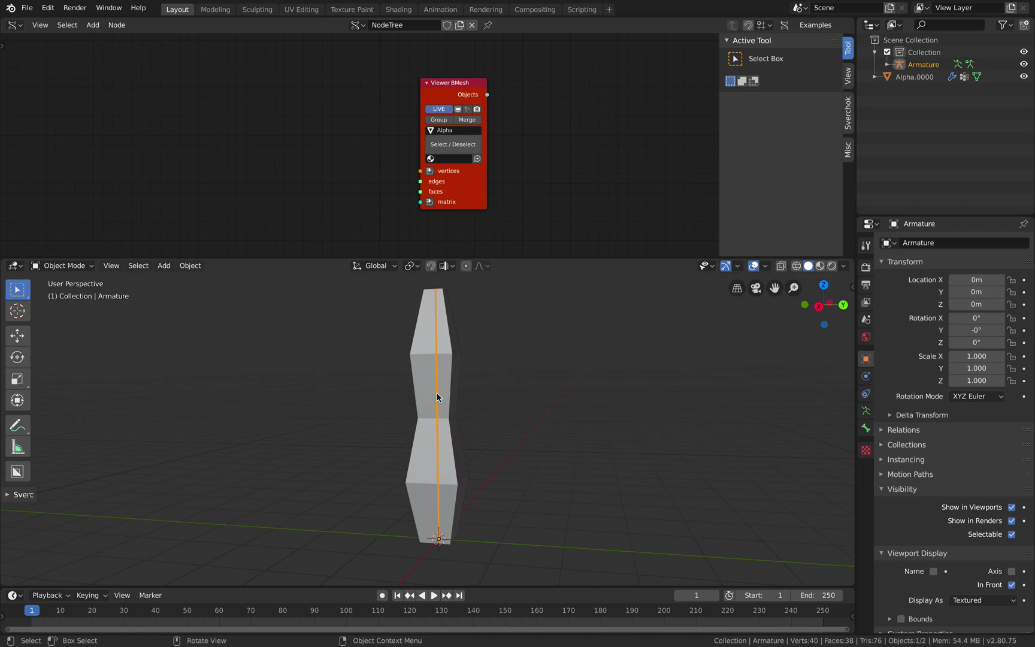
Enlarge the 3D viewport by reducing the height of the node editor above it
middle_click_drag(437, 397, 394, 444)
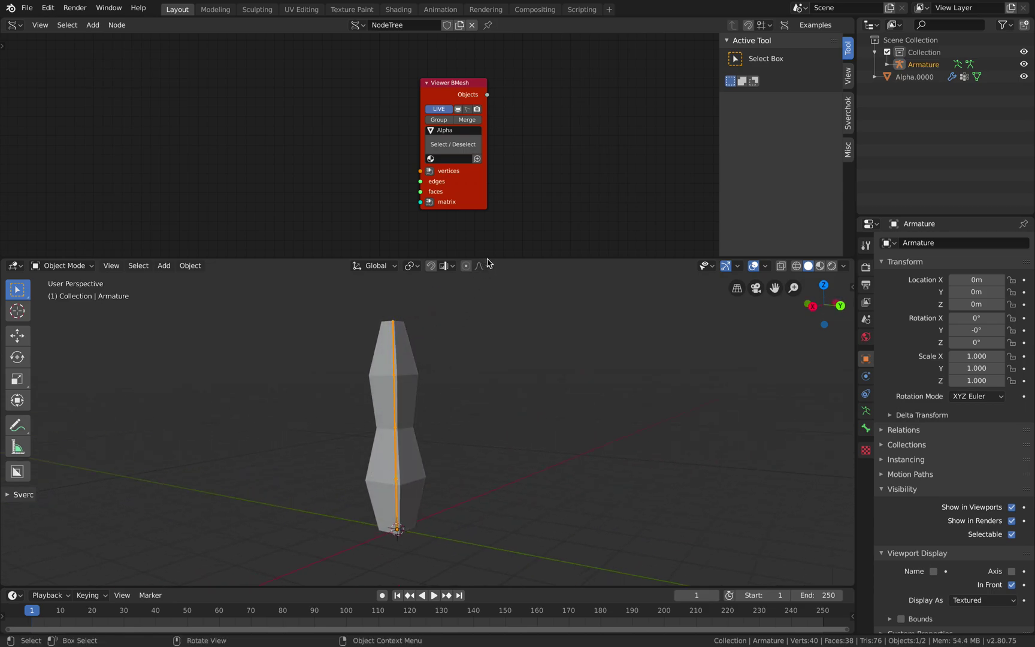
left_click_drag(488, 262, 488, 230)
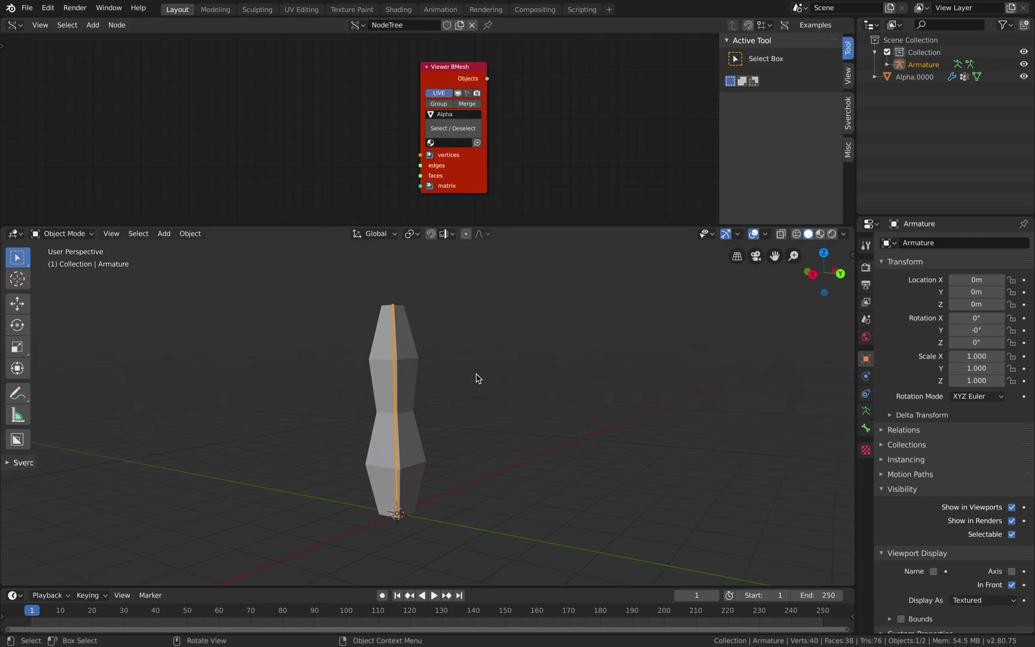
scroll(476, 377, "up", 1)
middle_click_drag(476, 378, 393, 273)
mouse_move(425, 331)
middle_mouse_down()
mouse_move(439, 331)
mouse_move(417, 336)
middle_mouse_up()
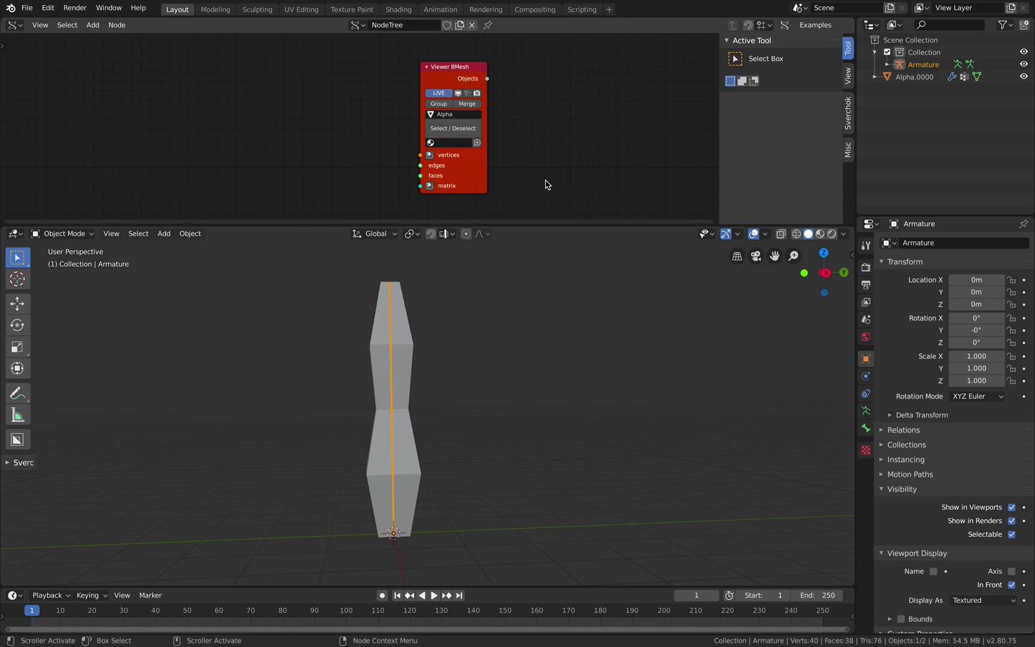
middle_click_drag(429, 510, 448, 443)
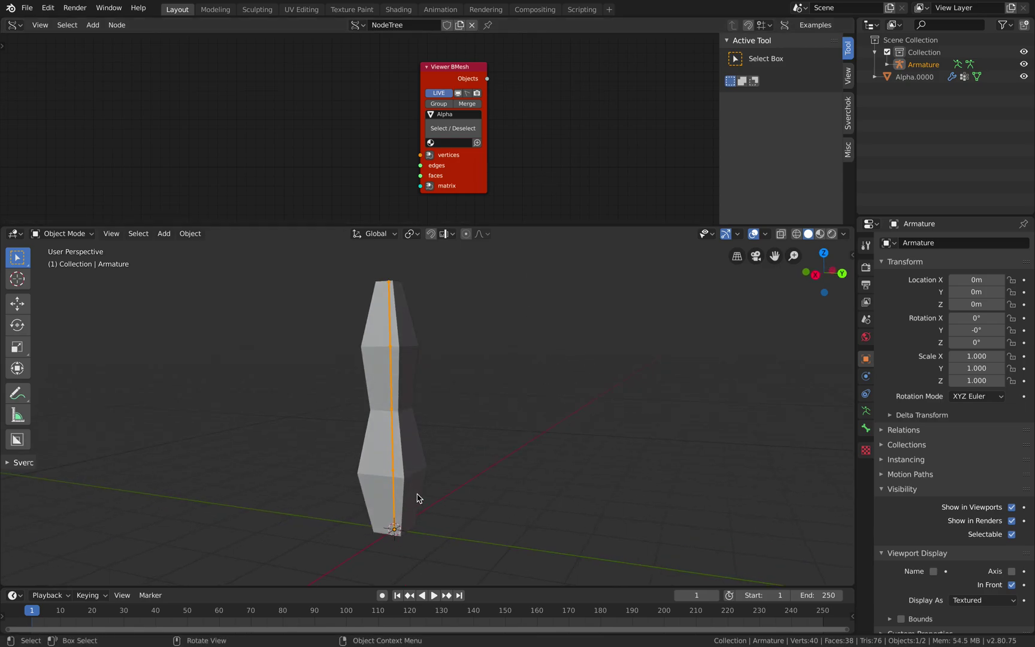
middle_click_drag(418, 492, 411, 473)
Delete the Viewer BMesh node from the node tree
left_click(397, 327)
middle_click_drag(399, 328, 413, 335)
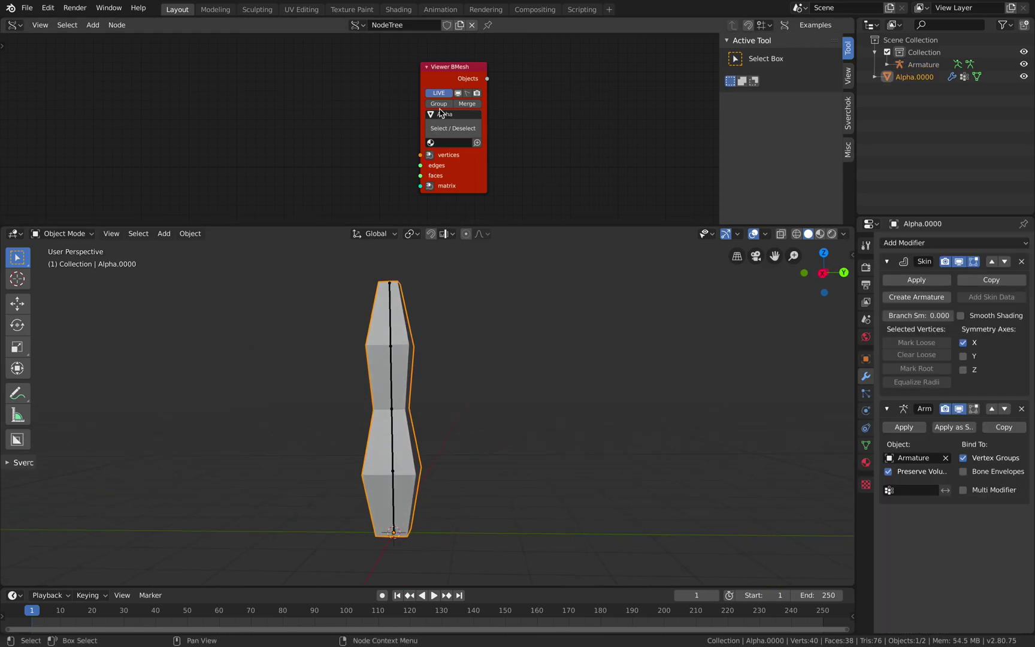
left_click_drag(444, 71, 388, 68)
key("x")
middle_click_drag(410, 353, 397, 353)
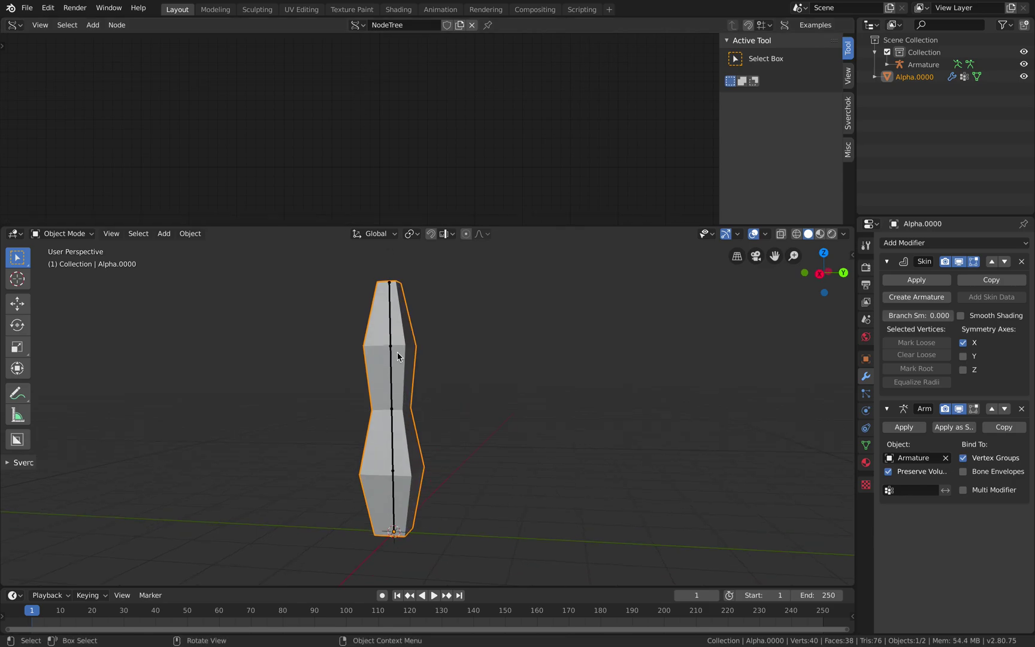
Select the worm mesh and apply its Skin modifier, leaving only the Armature modifier
left_click(393, 344)
left_click(392, 340)
left_click(391, 337)
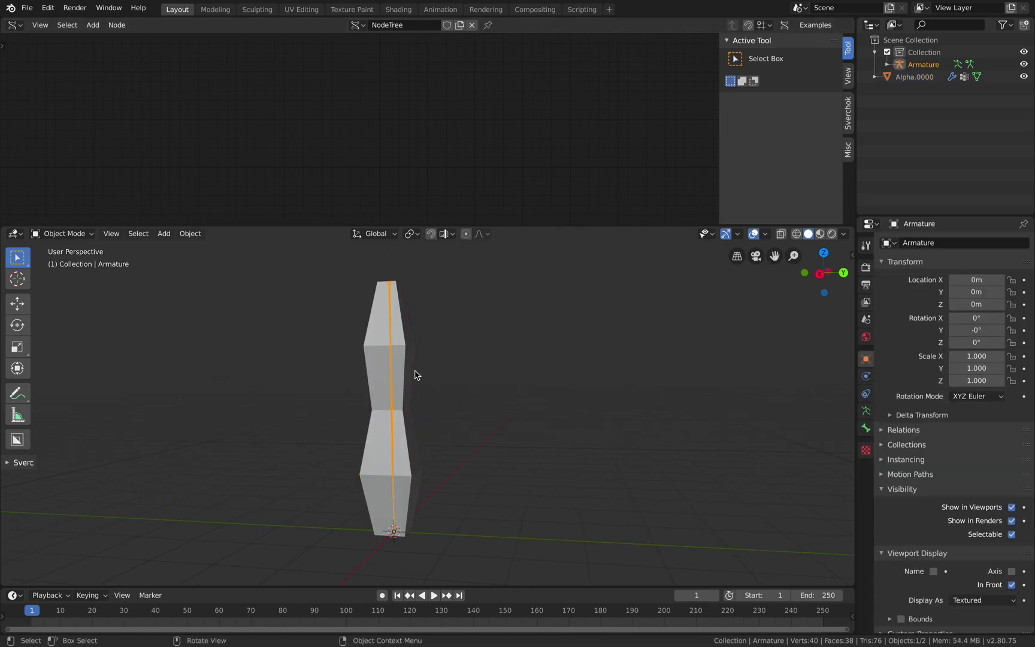
left_click(48, 595)
left_click(397, 339)
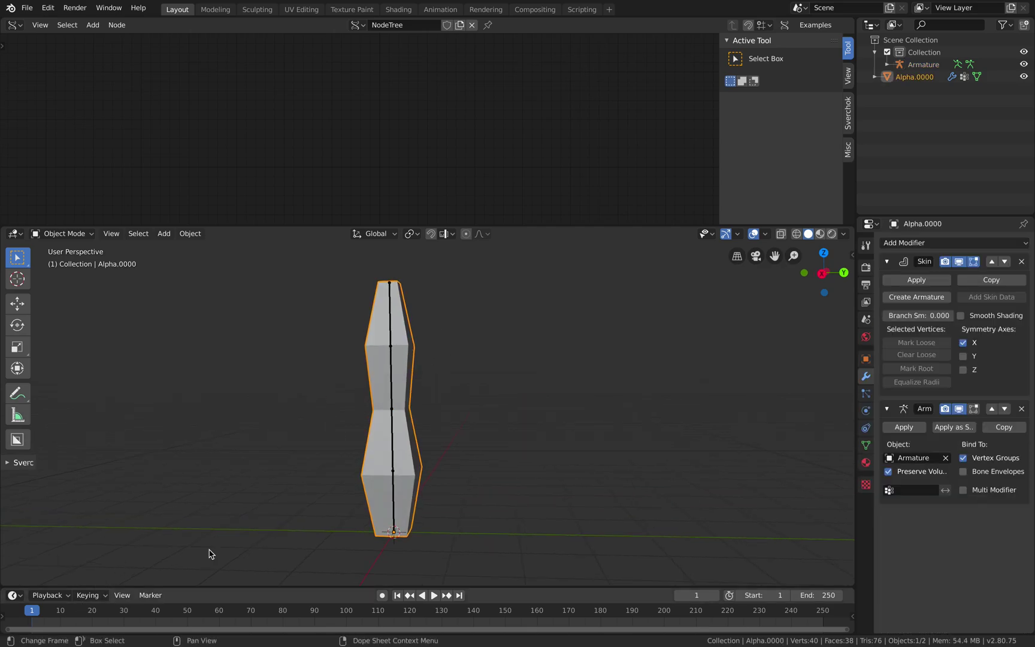
left_click(905, 281)
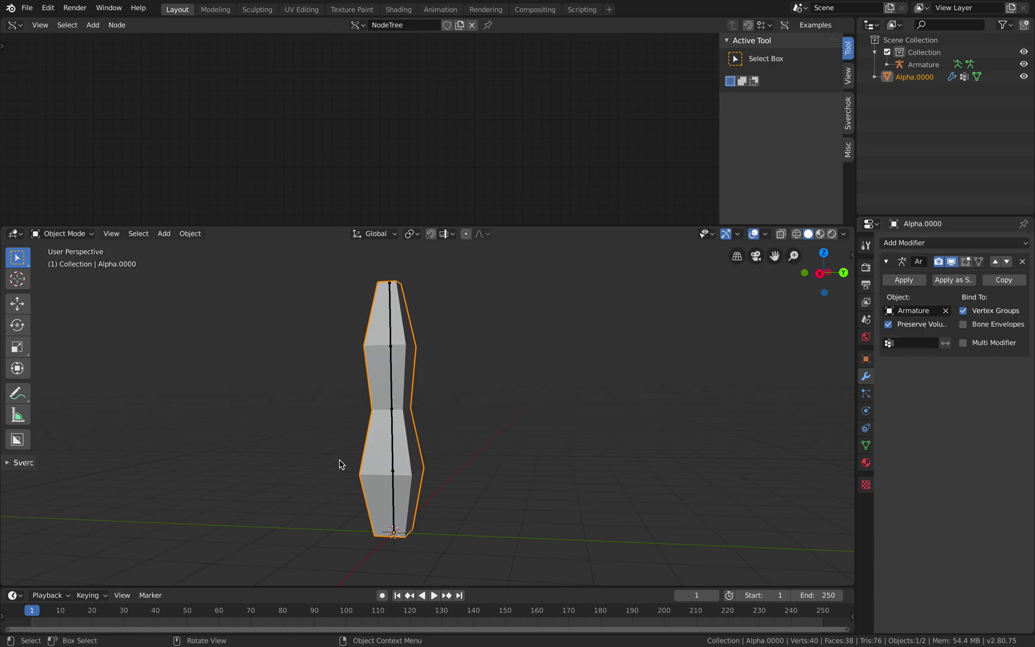
Put the armature in Pose Mode and try to move its bottom bone
left_click(392, 402)
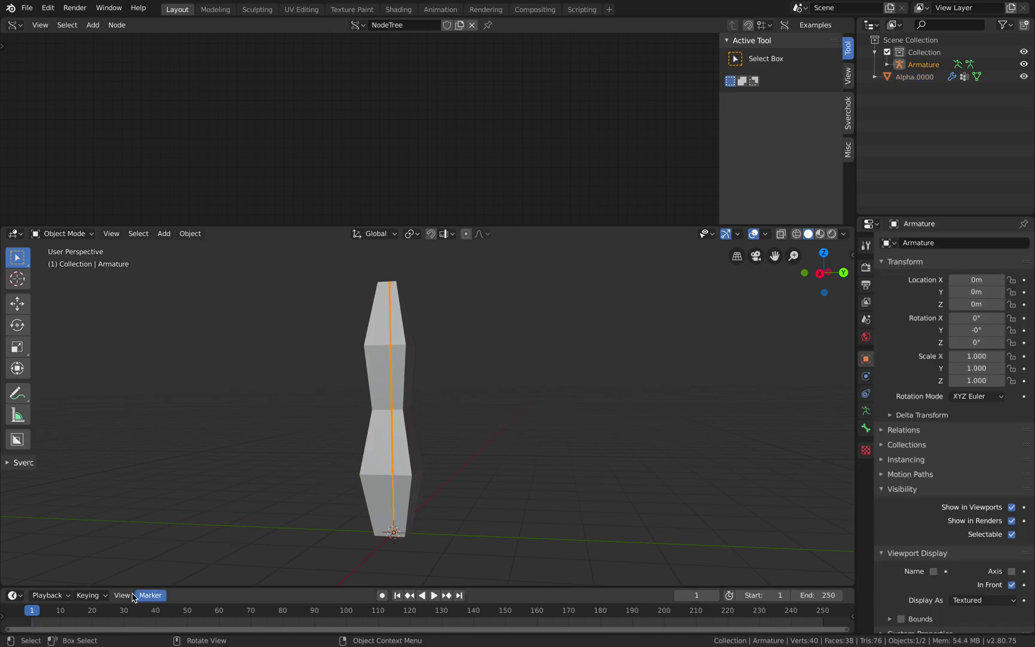
left_click(63, 234)
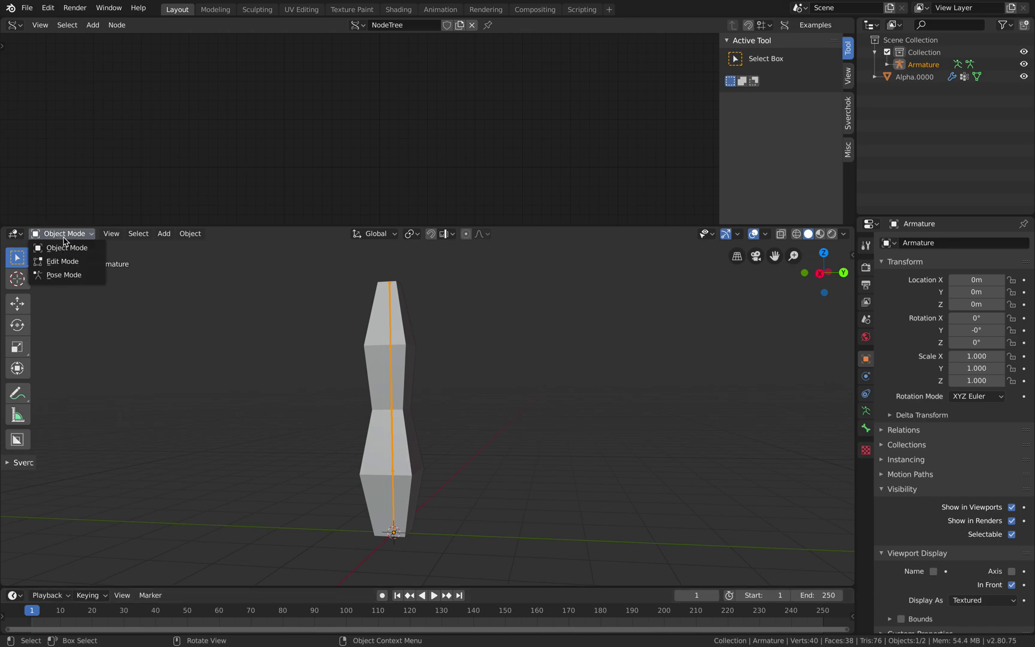
left_click(70, 276)
left_click(394, 493)
key("g")
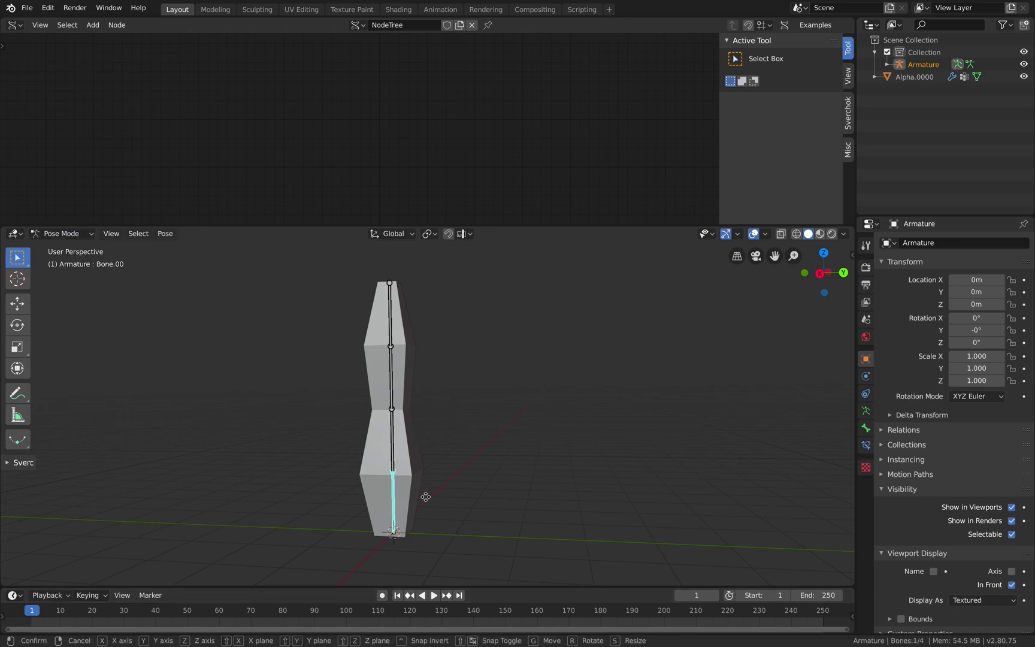
left_click(400, 453)
Test the rig by rotating each of the three bones above the bottom one, cancelling every rotation
left_click(394, 444)
key("r")
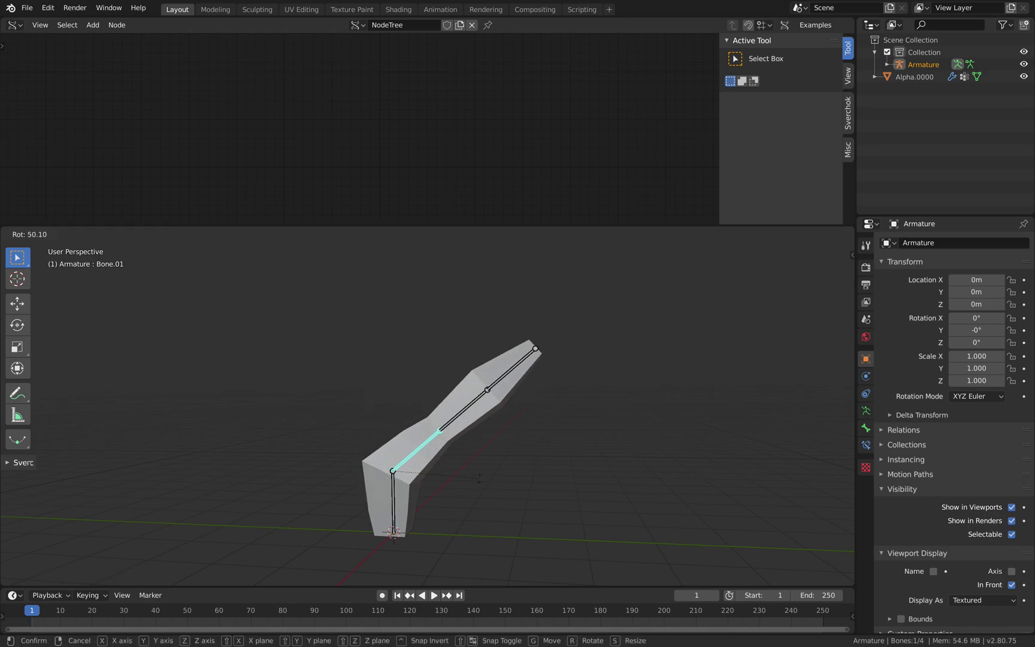
key("Escape")
key("r")
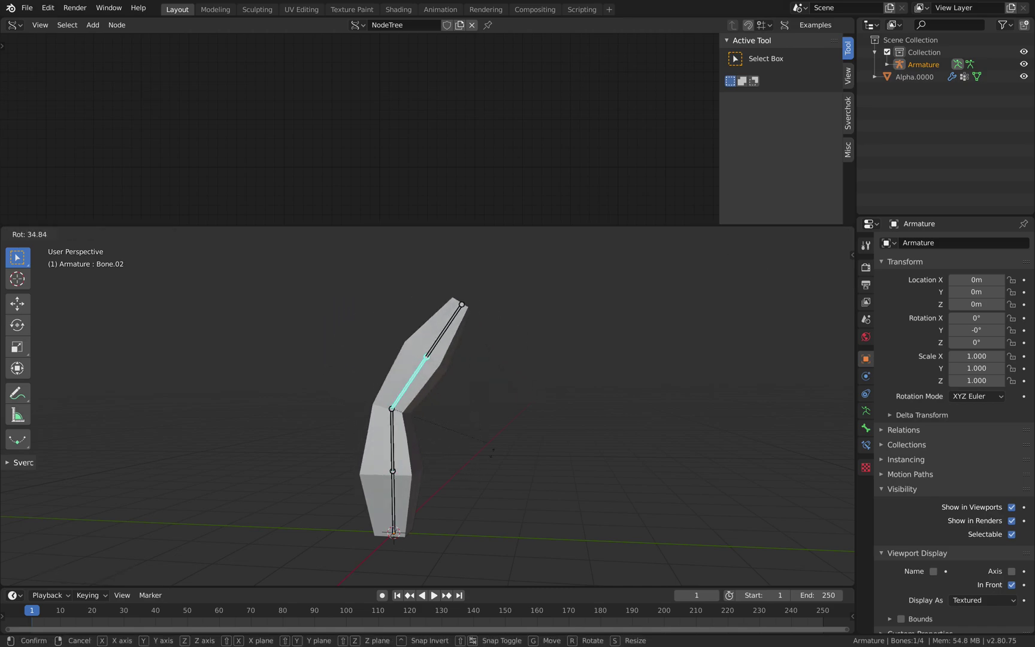
key("Escape")
left_click(393, 314)
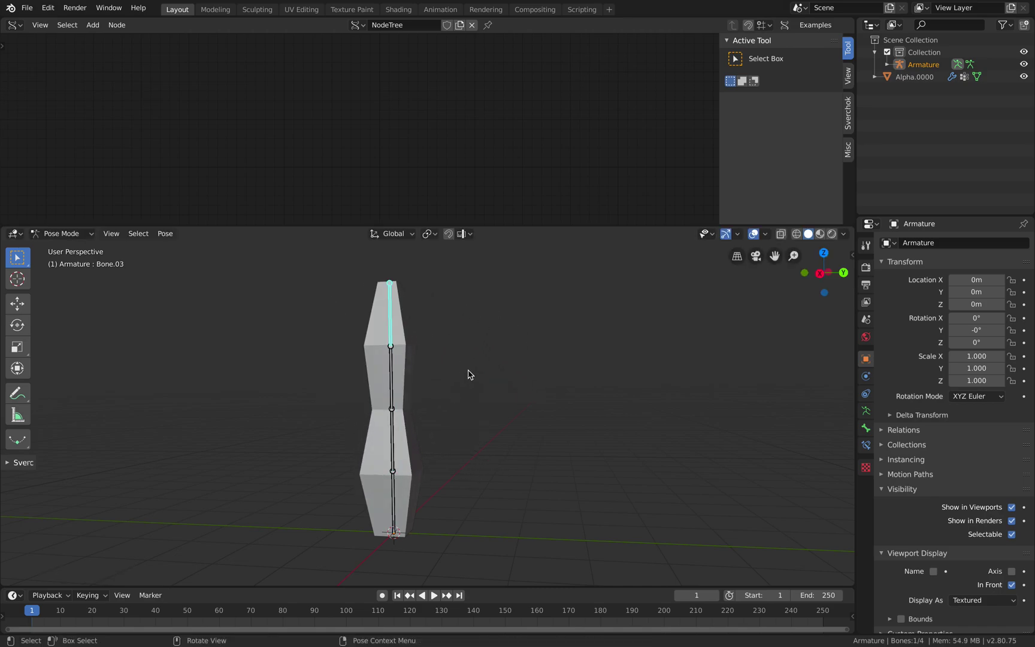
key("r")
key("Escape")
middle_click_drag(473, 414, 433, 437)
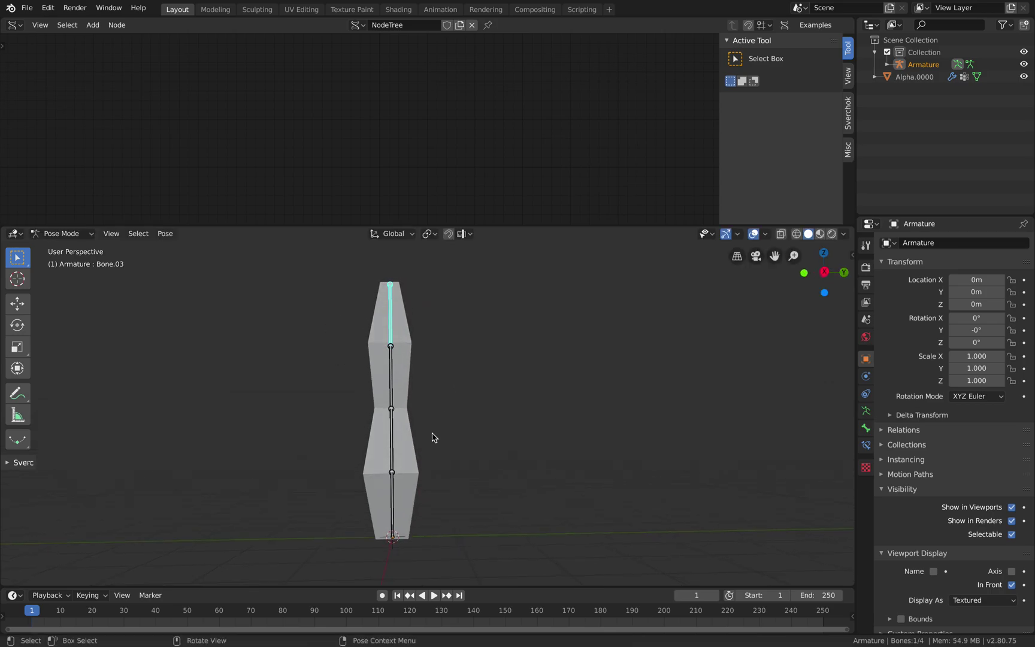
Select the bottom bone, show its transform values in the viewport and try to move it
left_click(393, 491)
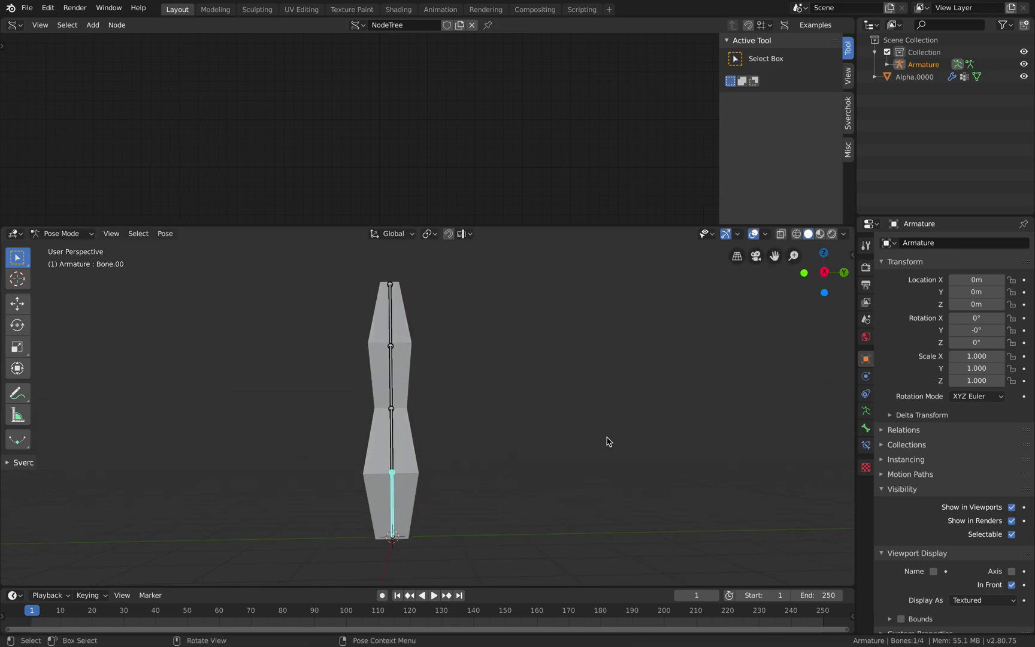
left_click(853, 256)
middle_click_drag(548, 385, 528, 396)
scroll(527, 395, "up", 1)
key("g")
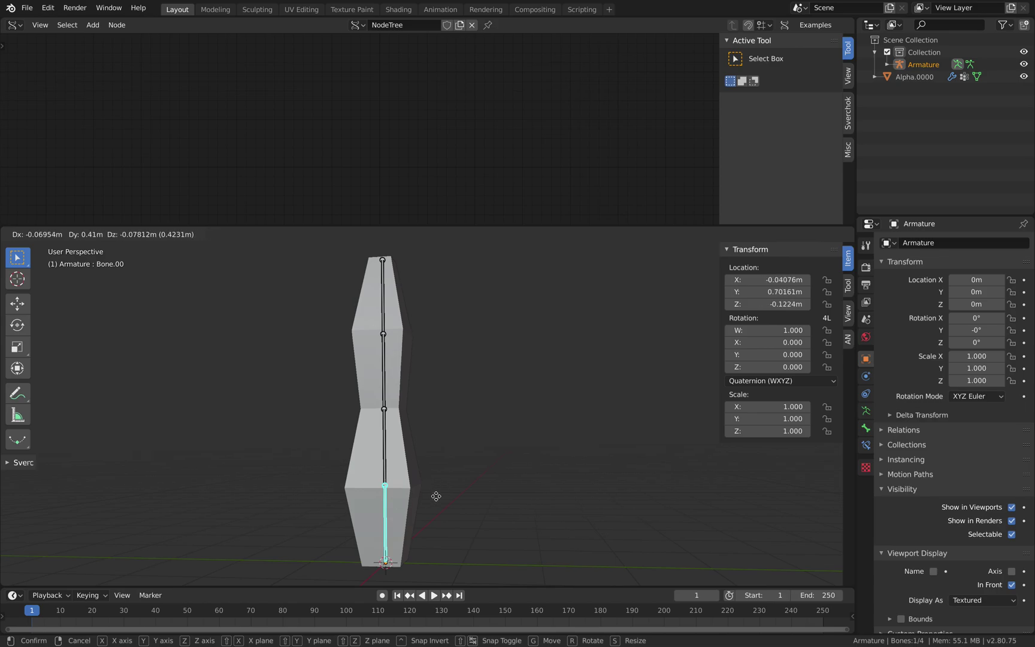
key("Escape")
Try a trackball rotation on the bottom bone and further attempts to move it, cancelling each one
key("r")
key("r")
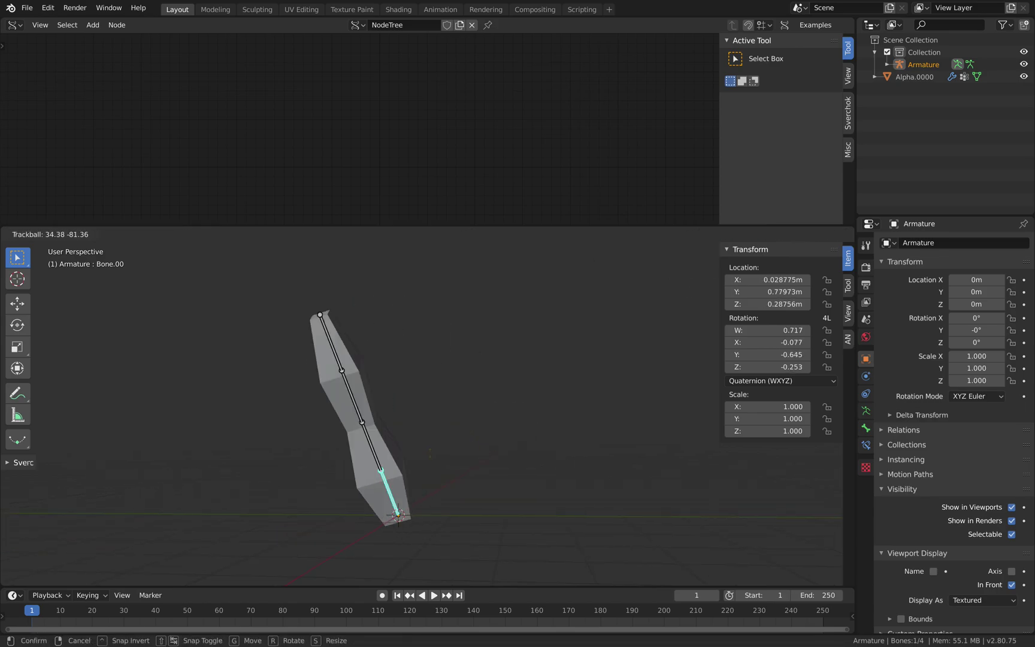
key("Escape")
key("g")
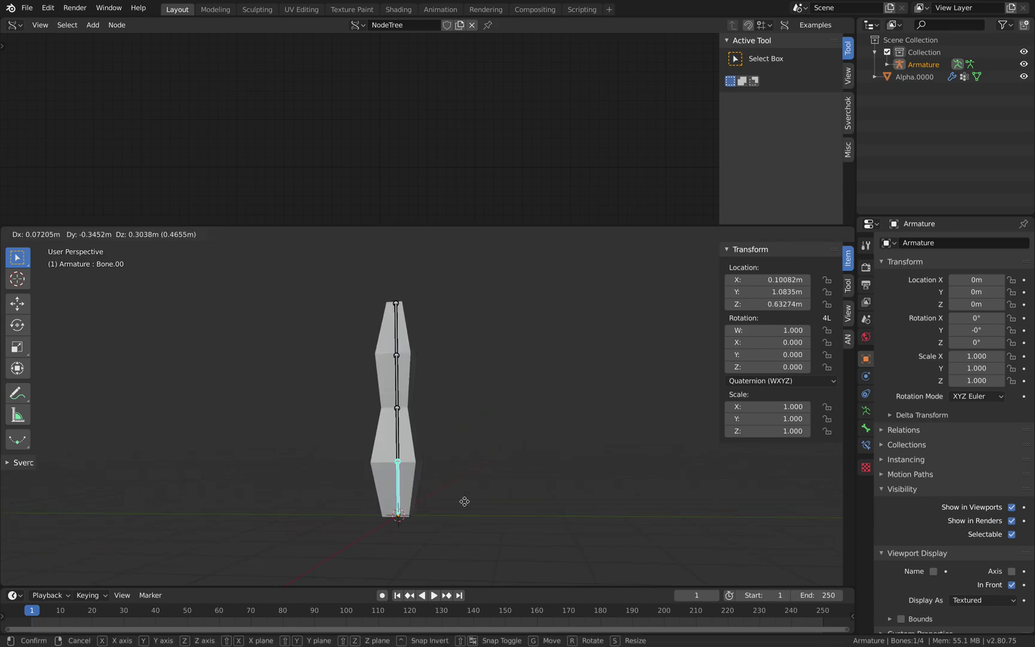
key("Escape")
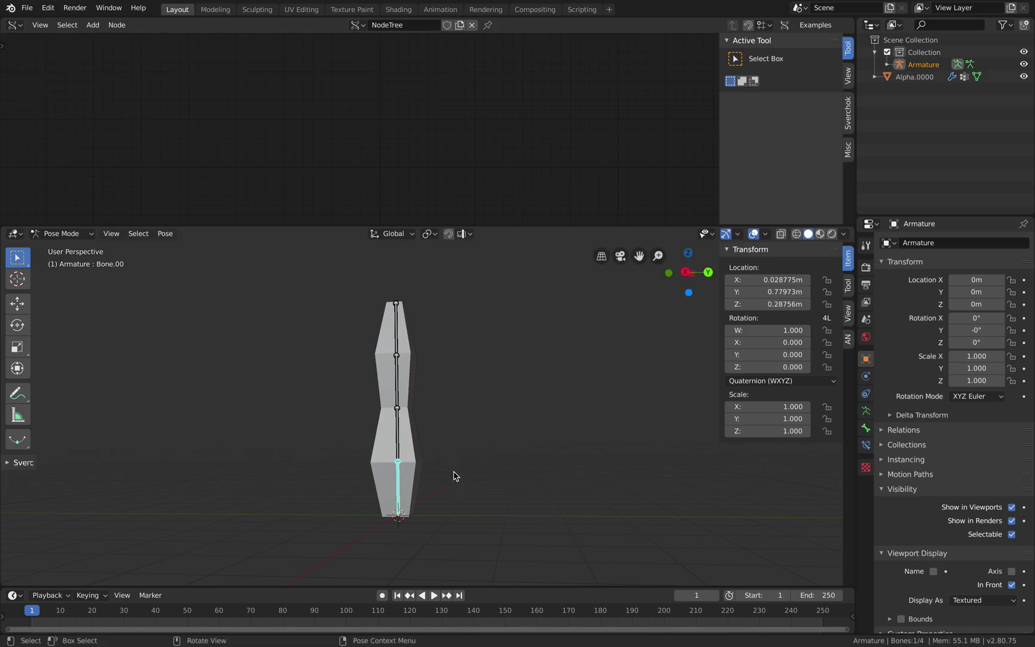
key("g")
key("Escape")
key("g")
key("Escape")
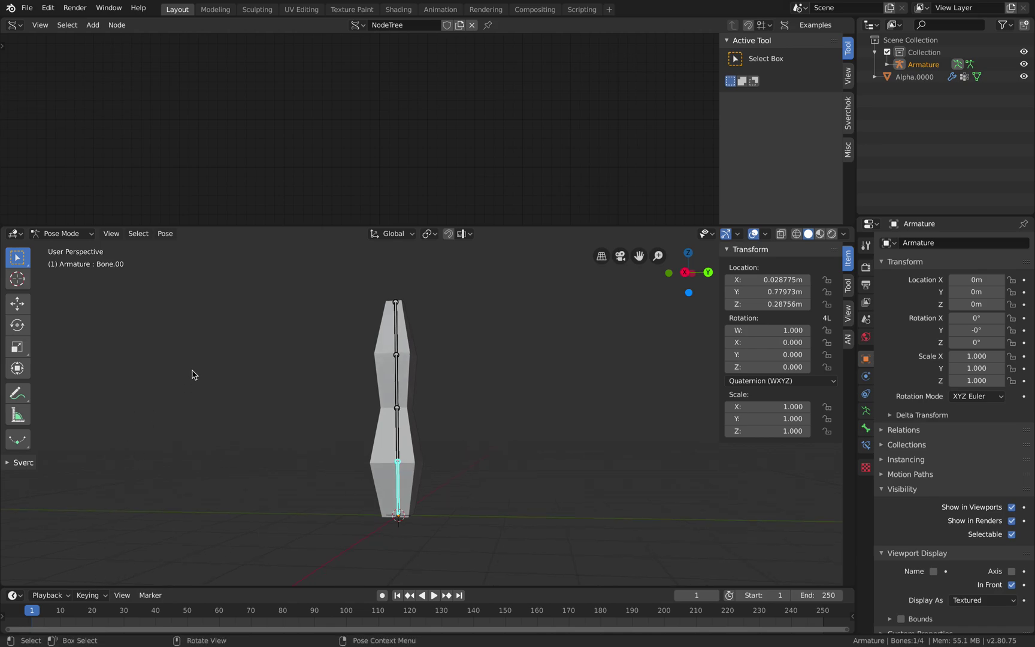
Enter Edit Mode on the armature and turn off the Connected relation of the bottom bone
left_click(60, 233)
left_click(62, 261)
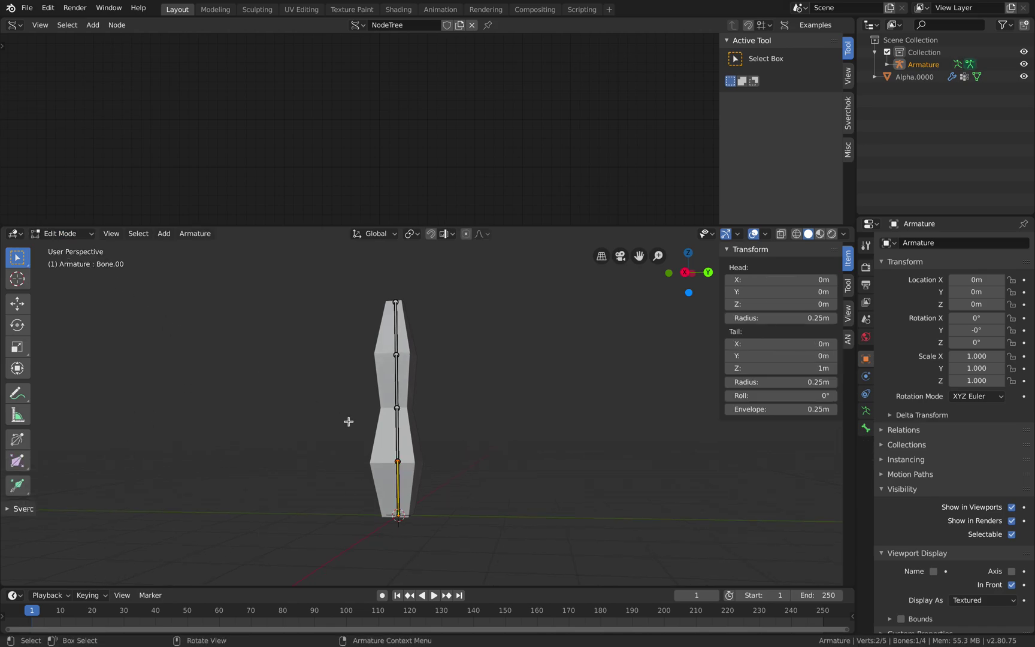
scroll(384, 462, "up", 1)
scroll(641, 492, "down", 1)
scroll(468, 455, "up", 1)
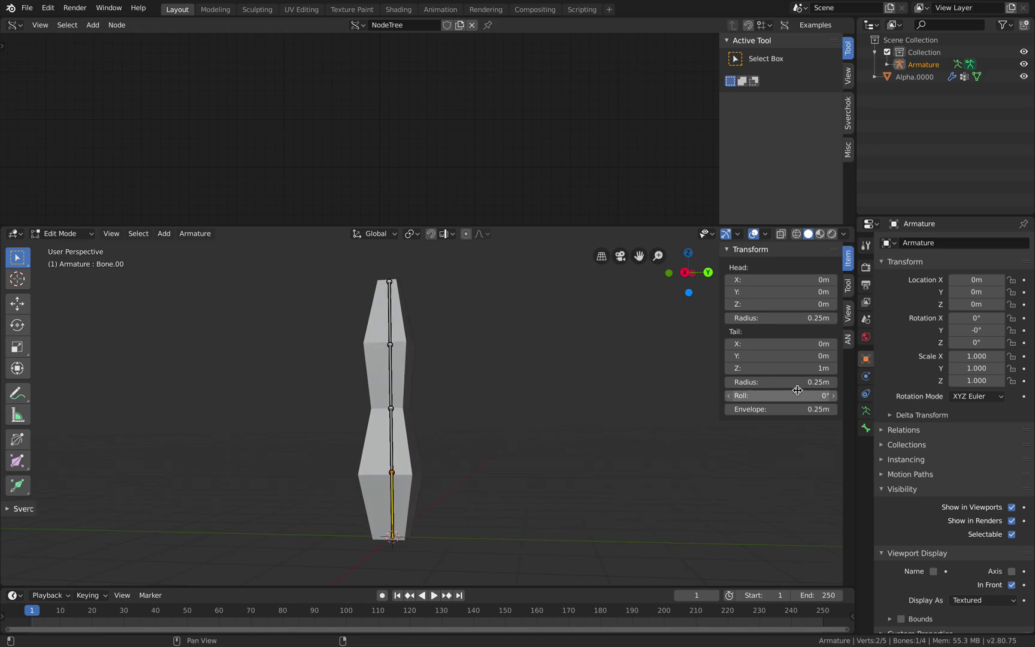
left_click(865, 427)
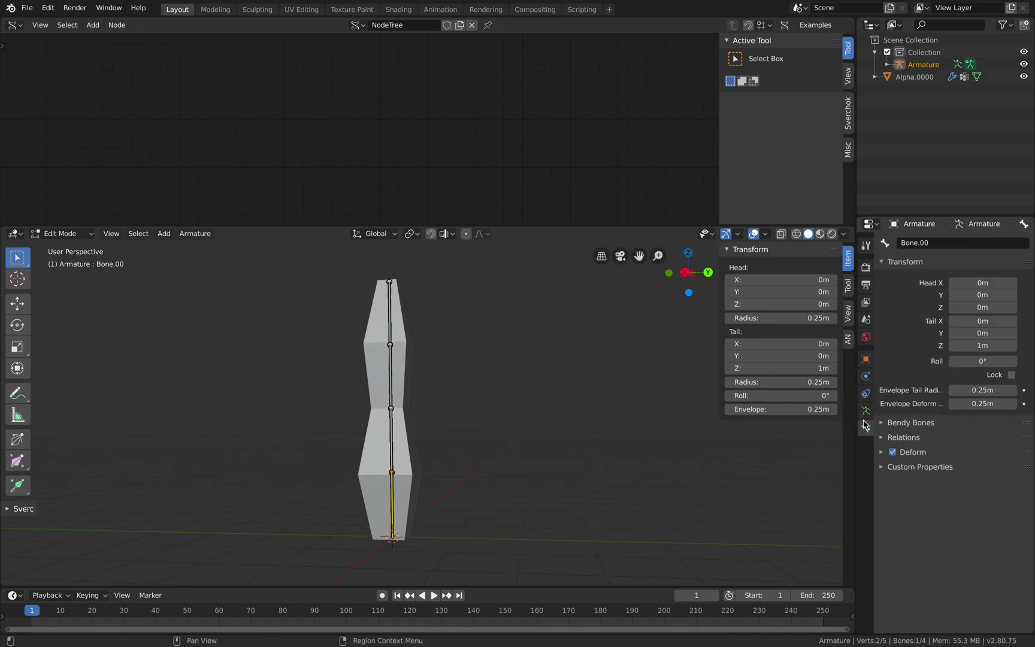
left_click(884, 437)
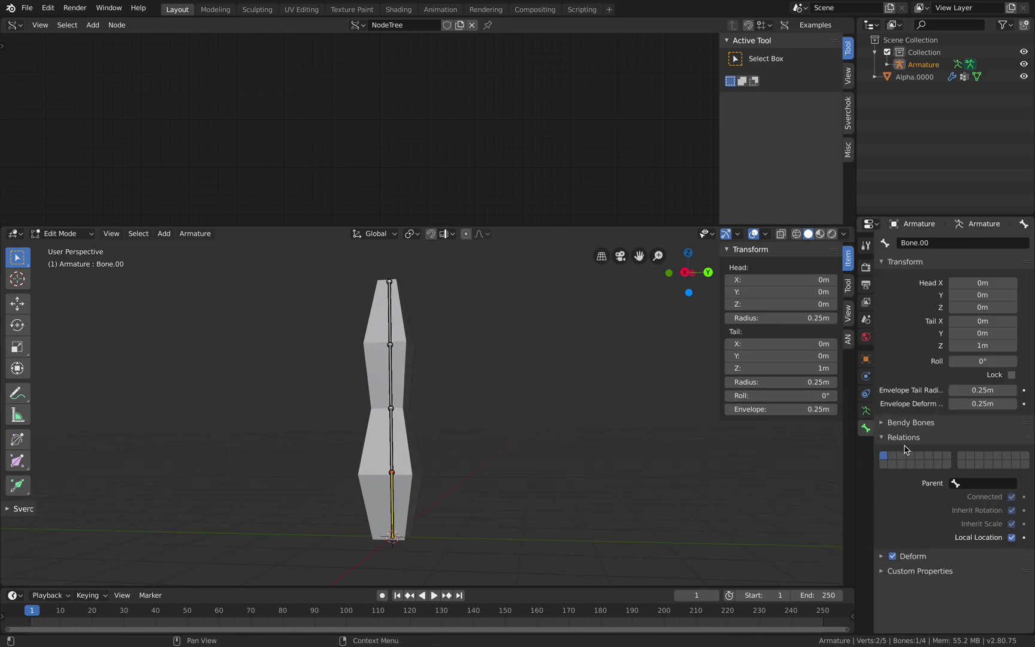
left_click(1011, 497)
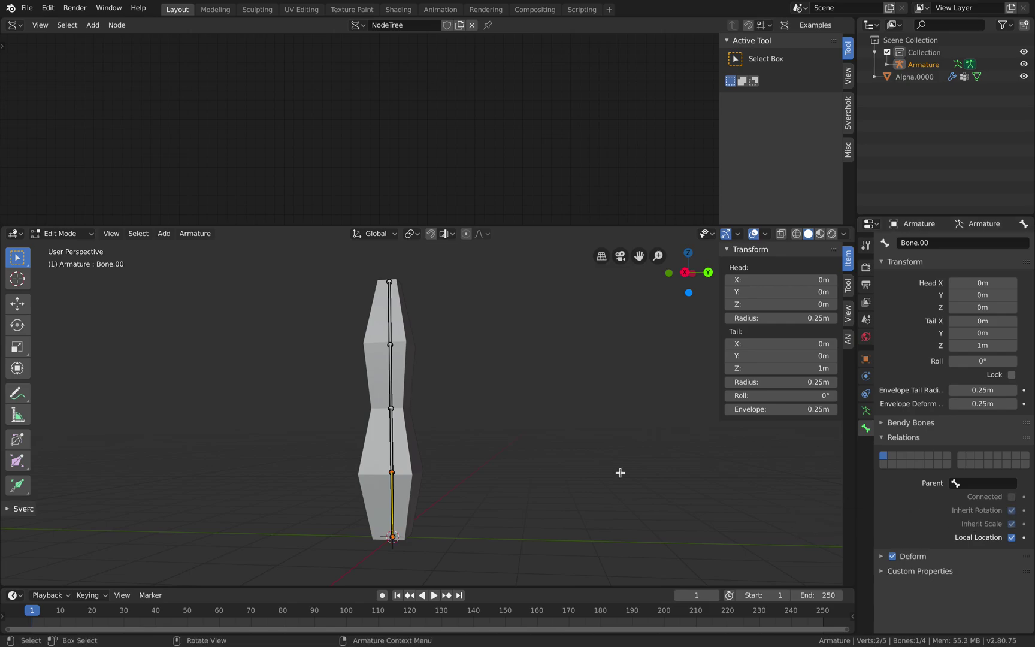
Return the armature to Pose Mode and save the file demoworm_001.blend
left_click(54, 595)
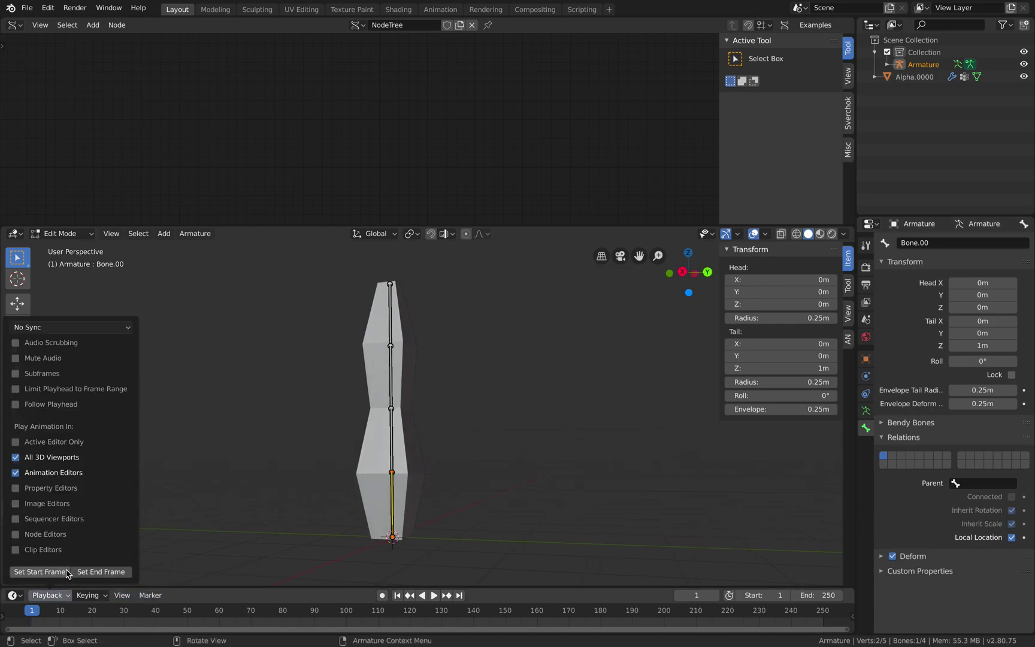
left_click(63, 233)
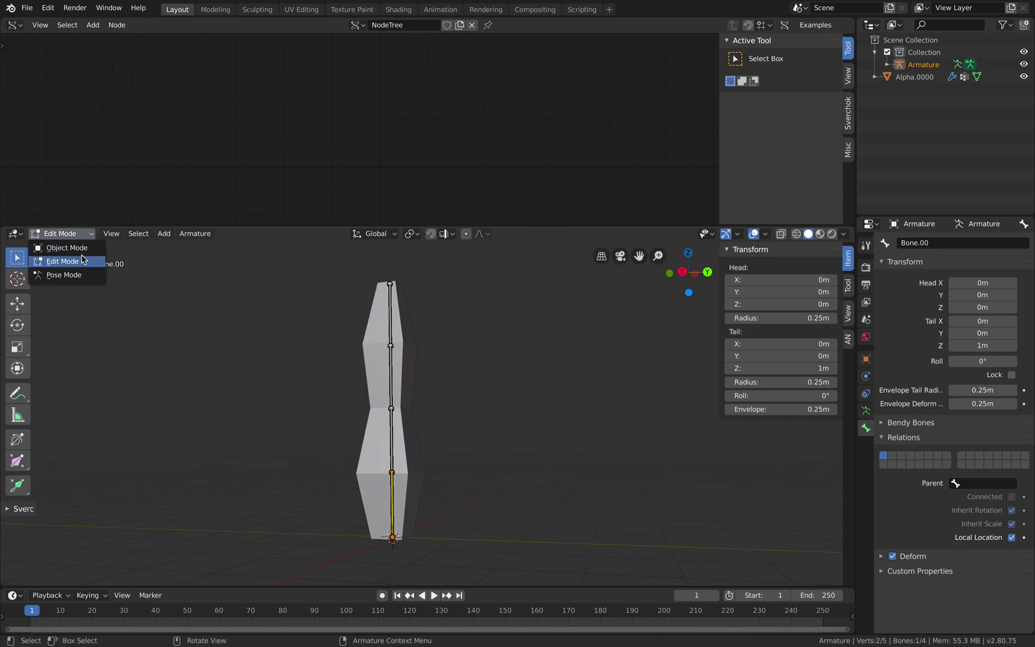
left_click(79, 274)
scroll(325, 392, "down", 1)
key("ctrl+s")
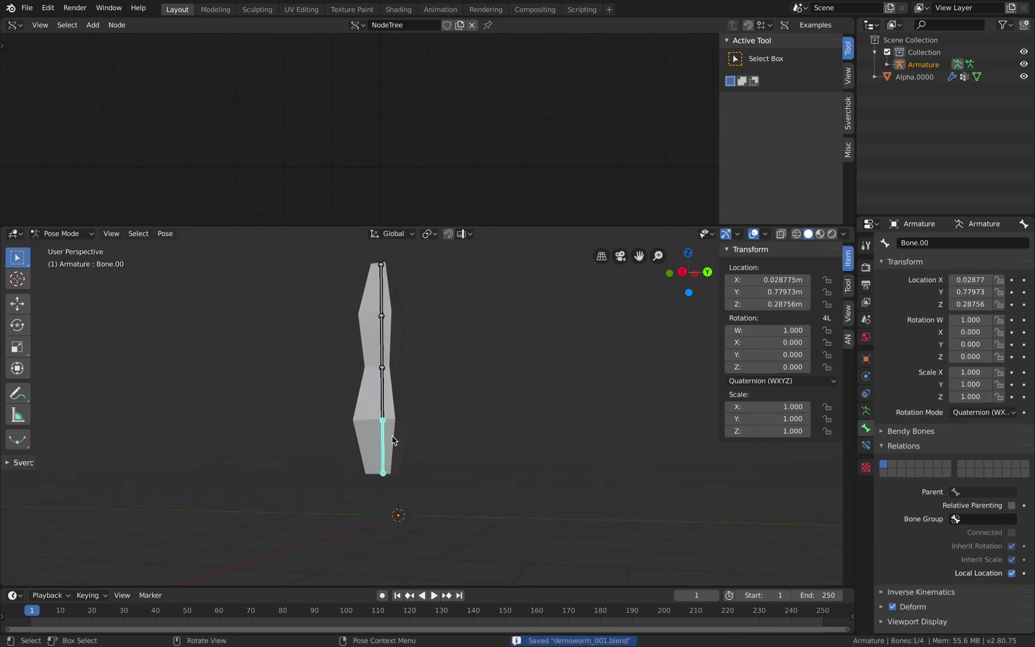
Move the bottom bone freely, try a trackball rotation on it, and clear its location
key("g")
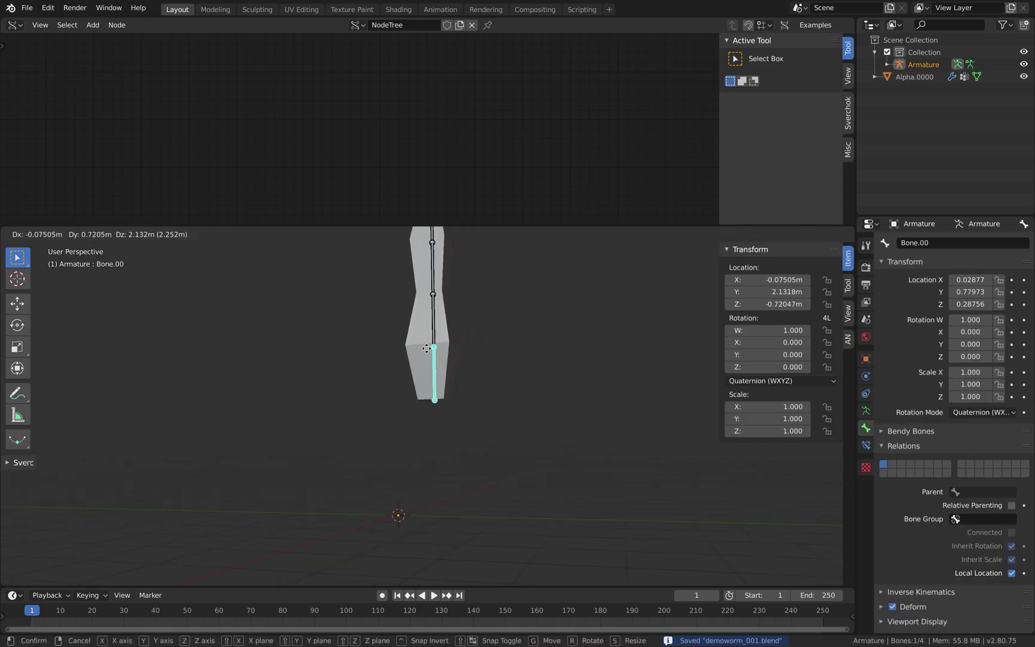
left_click(410, 400)
key("r")
key("r")
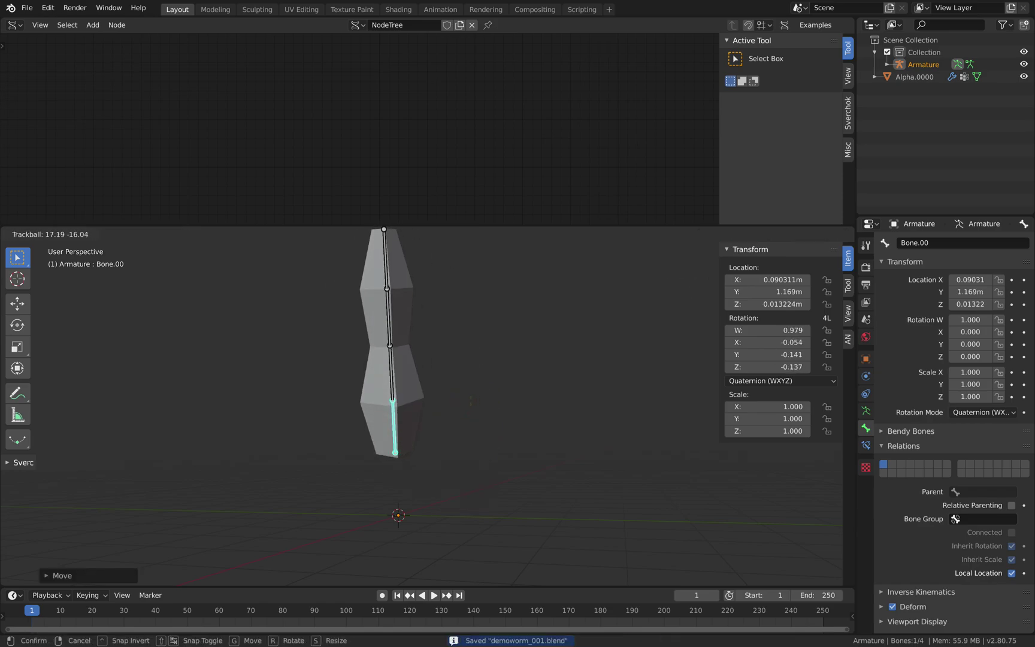
right_click(473, 407)
key("alt+g")
Try another trackball rotation and another move on the bottom bone, cancelling both
key("r")
key("r")
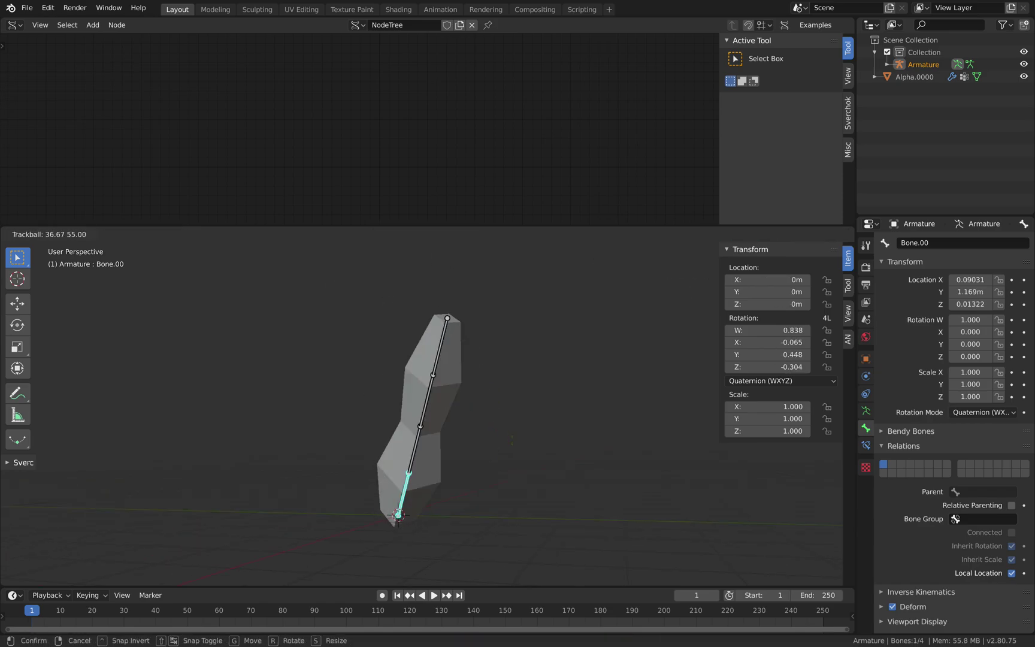
right_click(454, 421)
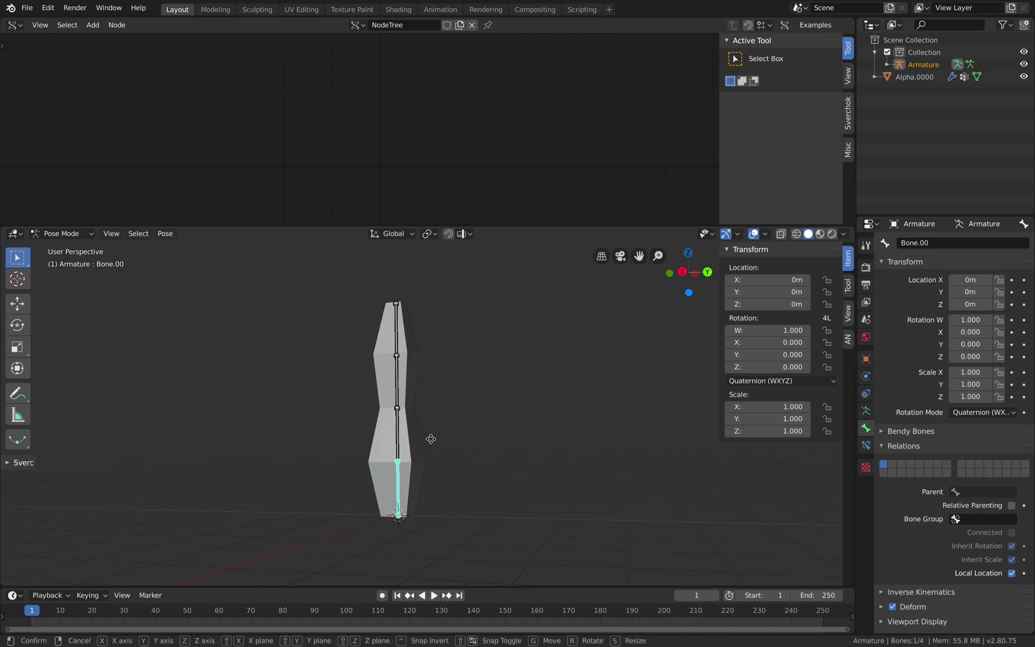
key("g")
right_click(430, 424)
middle_click_drag(455, 434, 350, 400)
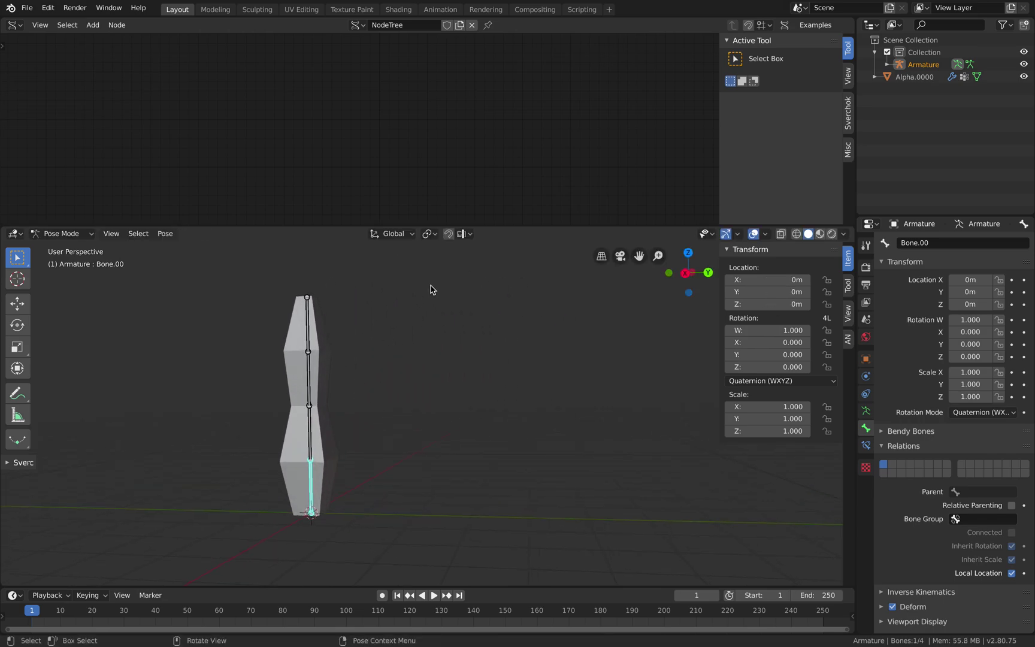
Save demoworm_001.blend and make the node editor area taller for building a new node setup
left_click_drag(488, 225, 474, 172)
middle_click_drag(398, 340, 425, 369, "shift")
key("ctrl+s")
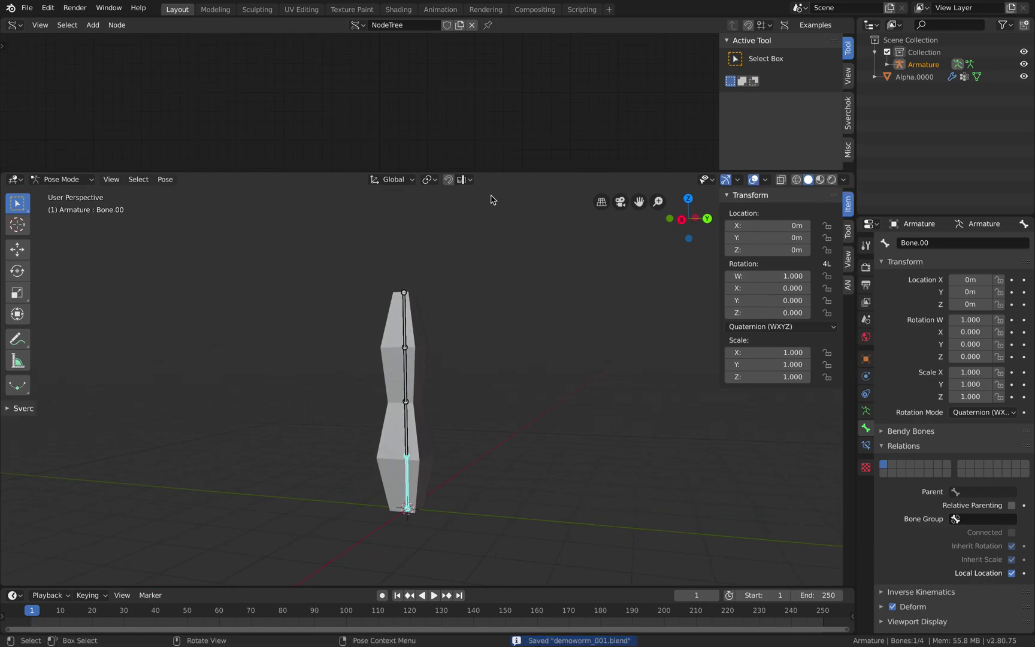
left_click_drag(498, 171, 502, 247)
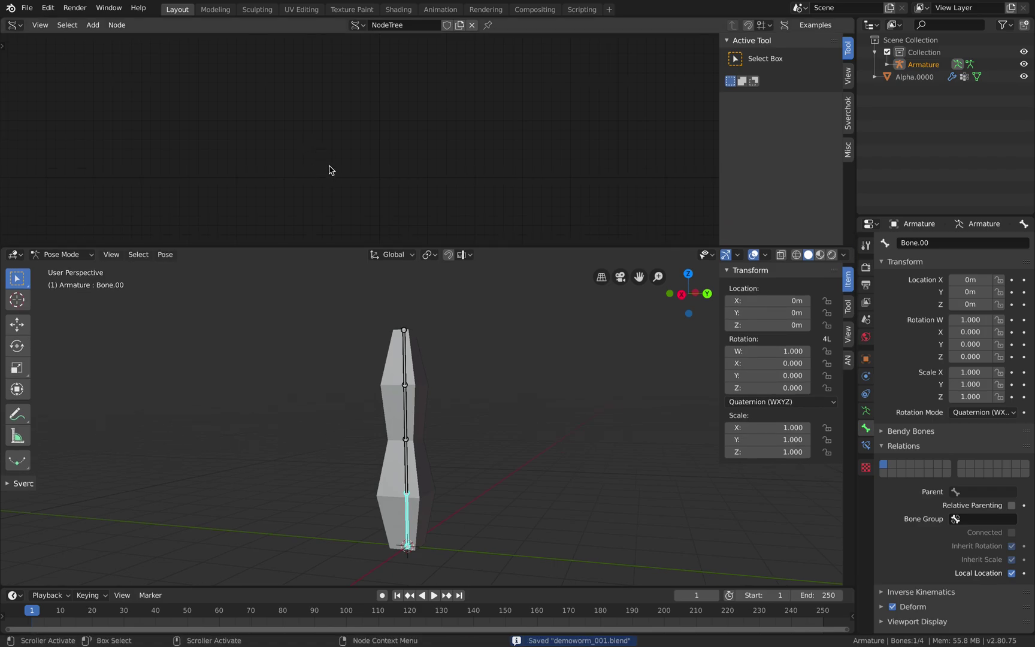
Add an IcoSphere node to the empty Sverchok node tree
key("shift+a")
left_click(248, 126)
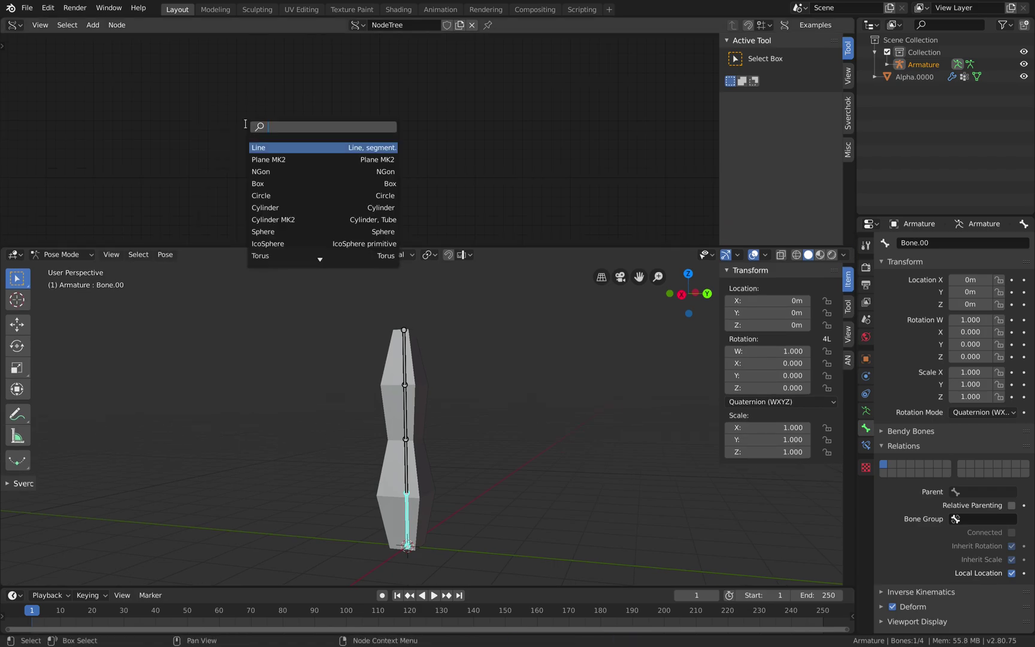
type("ico")
key("Return")
left_click(255, 119)
Add a Line generator node and place it below the IcoSphere node
key("shift+a")
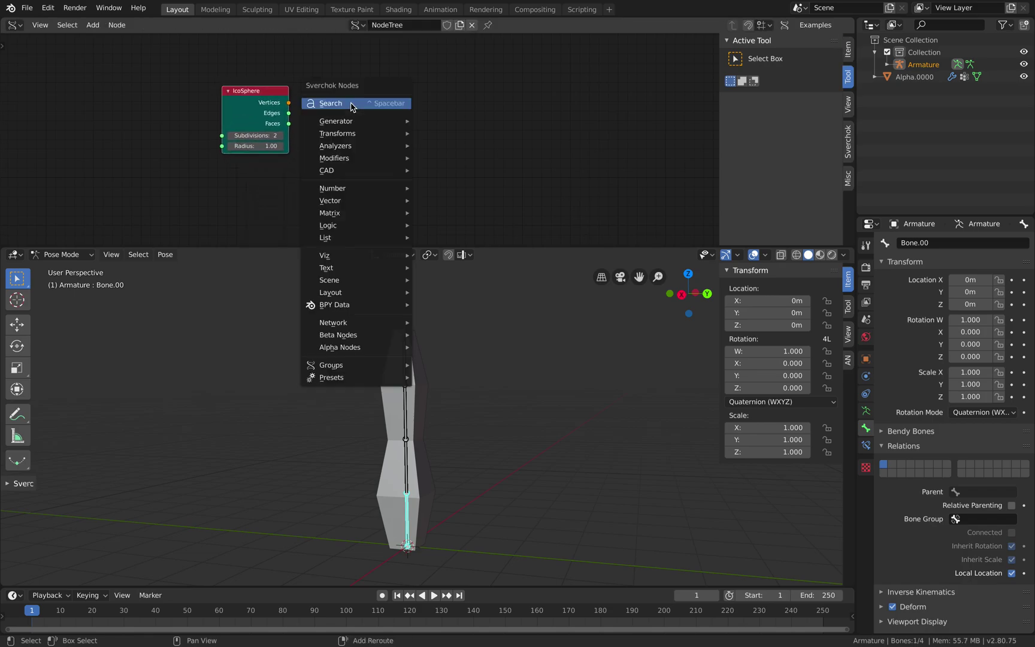
left_click(351, 105)
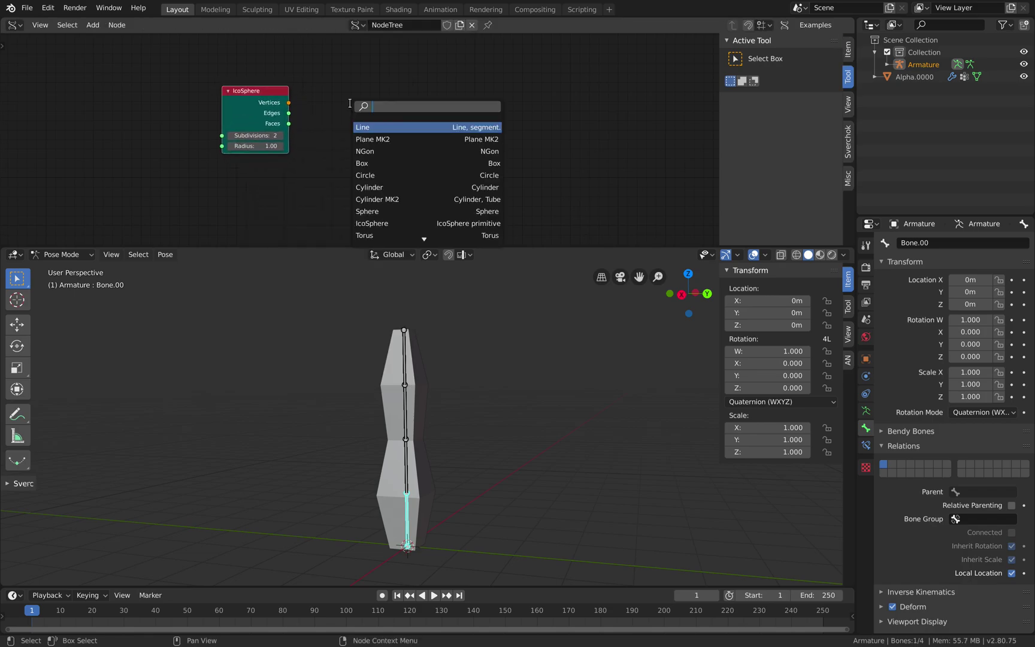
key("Return")
left_click(387, 142)
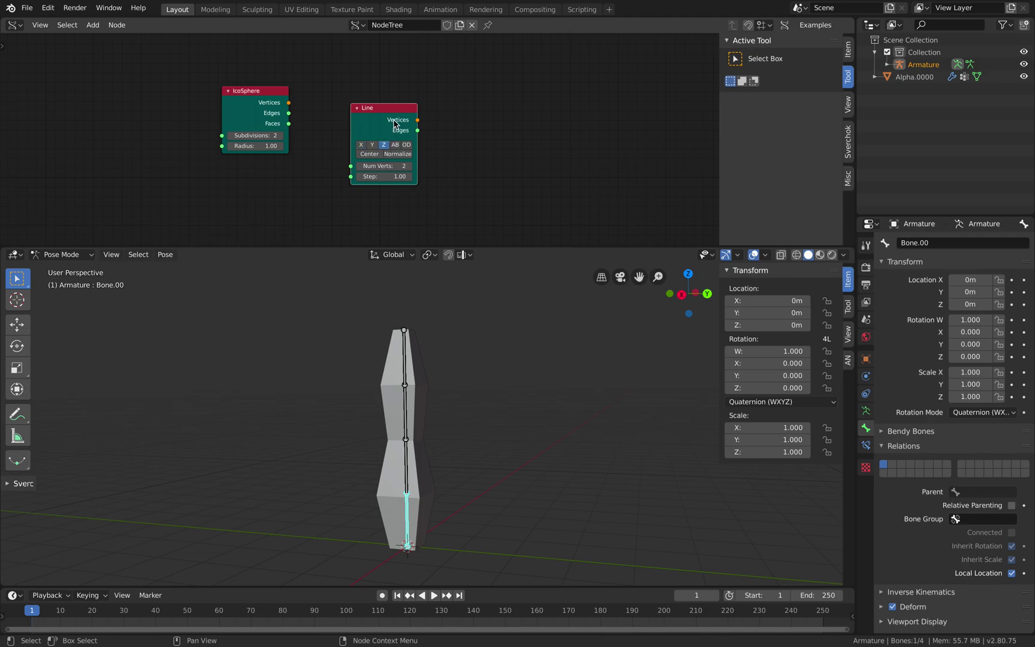
left_click_drag(373, 106, 222, 180)
middle_click_drag(285, 171, 291, 139)
Add a Viewer BMesh node and feed it the IcoSphere's vertices and faces, plus the Line's vertices as matrix
key("alt+space")
type("bmesh")
key("Return")
left_click(418, 77)
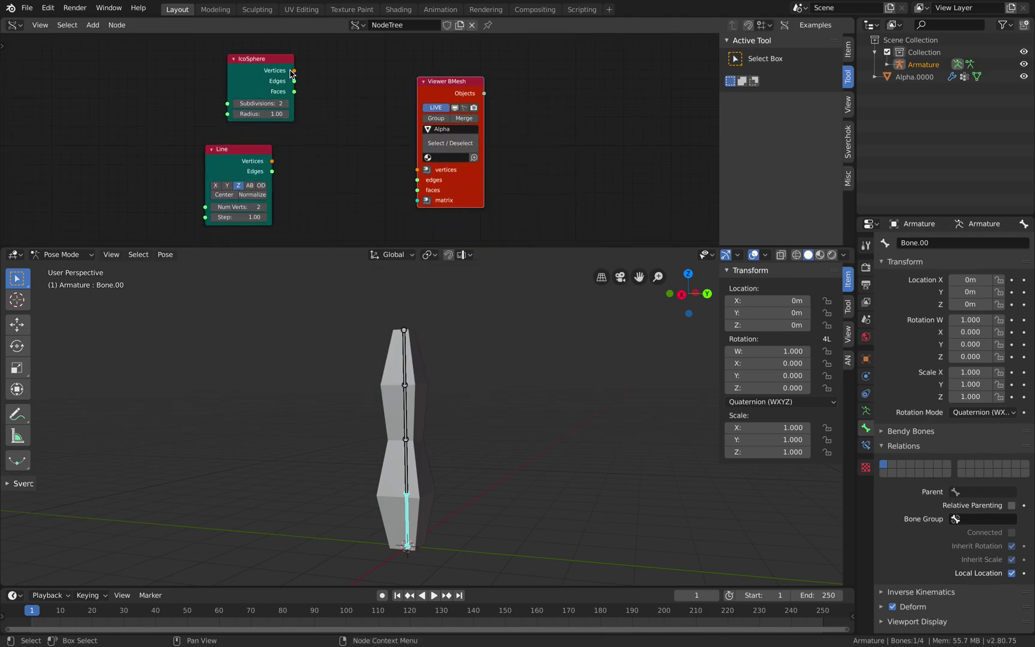
mouse_move(292, 72)
left_mouse_down()
mouse_move(418, 170)
mouse_move(293, 94)
left_mouse_up()
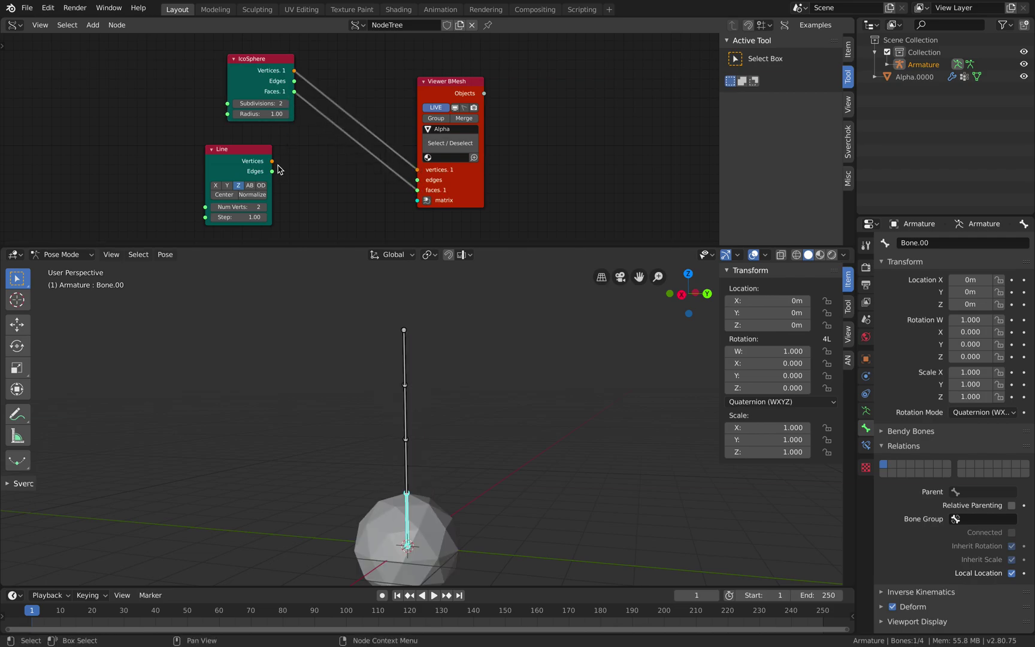
left_click_drag(272, 161, 417, 201)
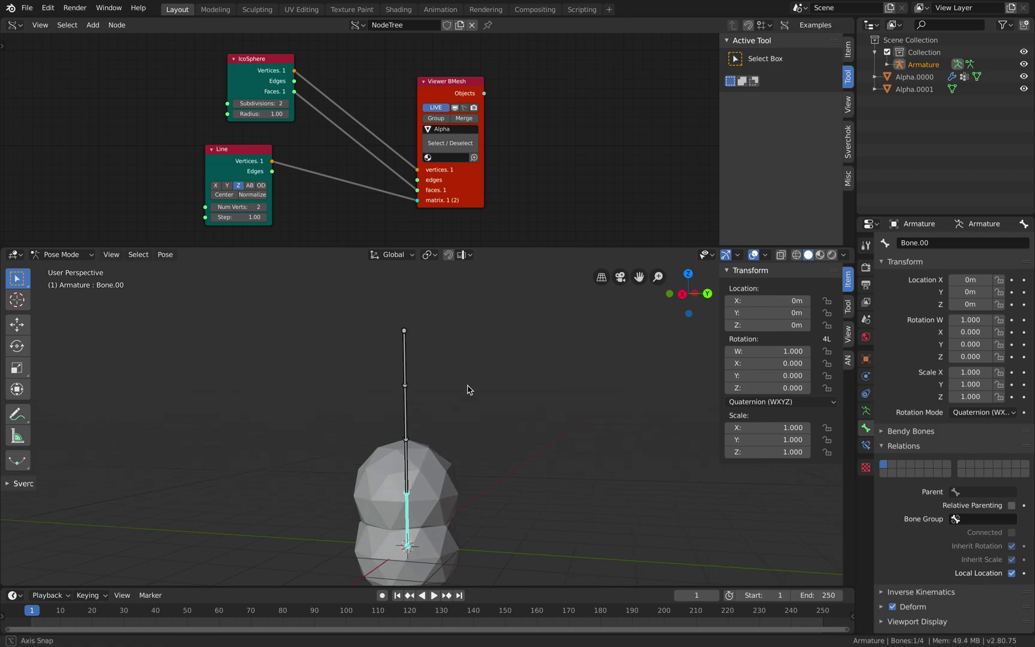
Set the Line node to 5 vertices and the IcoSphere radius to 0.57, undoing a trial change of the line step
left_click(265, 207)
left_click(264, 207)
left_click(264, 207)
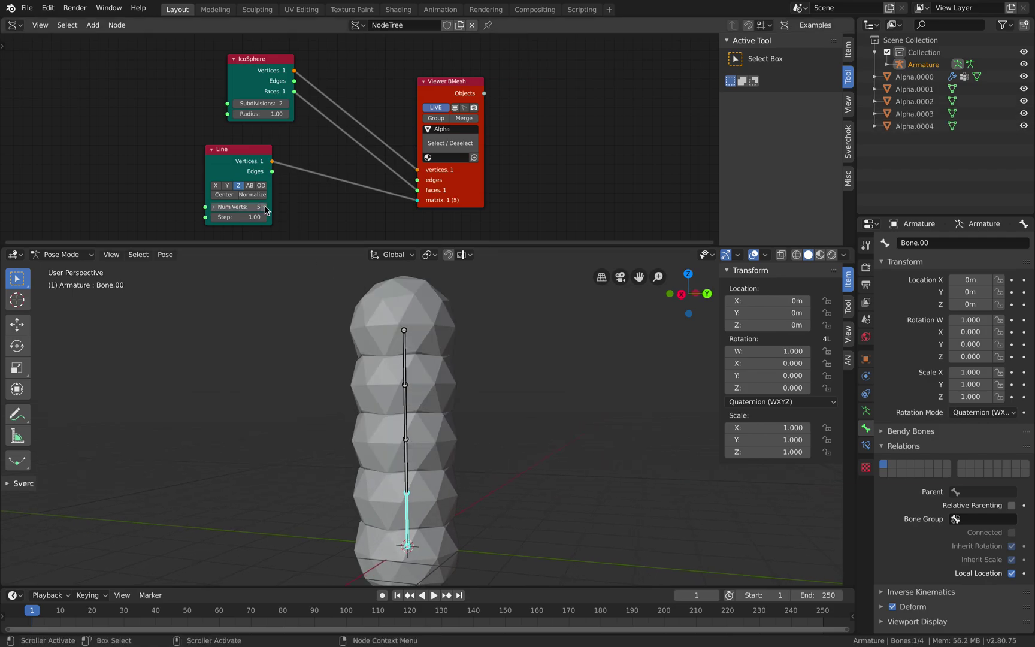
left_click_drag(243, 217, 284, 220)
key("ctrl+z")
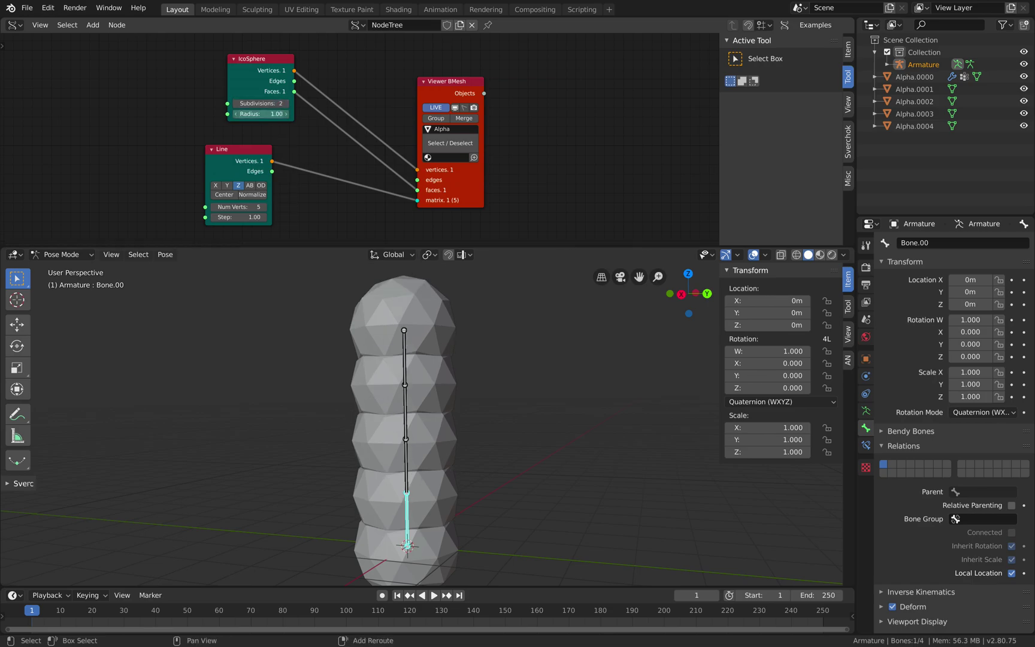
left_click_drag(273, 113, 249, 114, "shift")
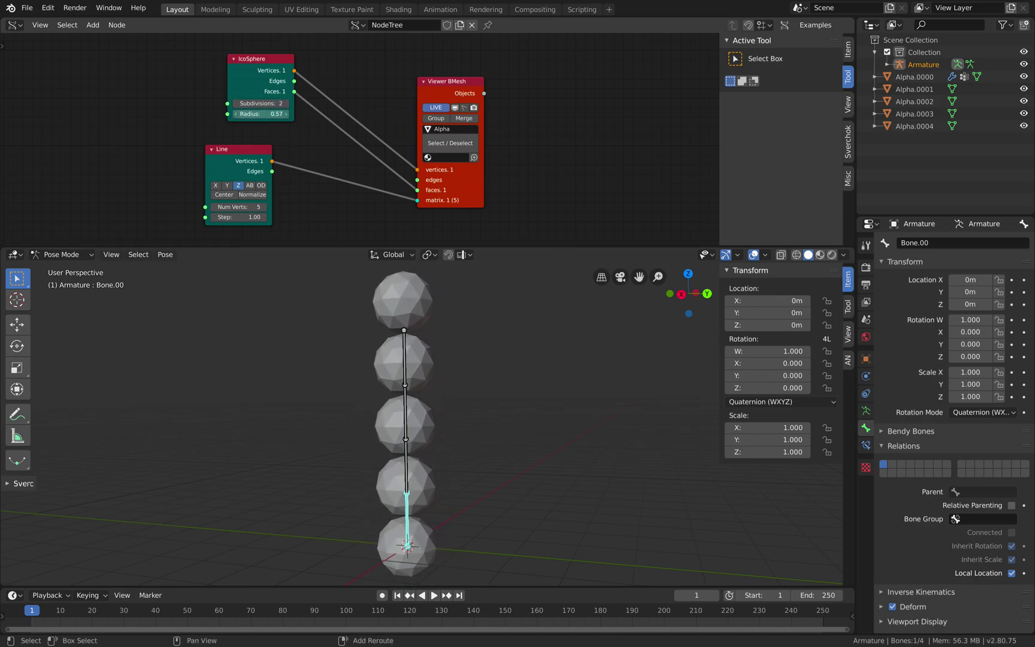
Delete all nodes from the Sverchok tree, keeping the generated spheres in the scene
middle_click_drag(442, 400, 484, 403)
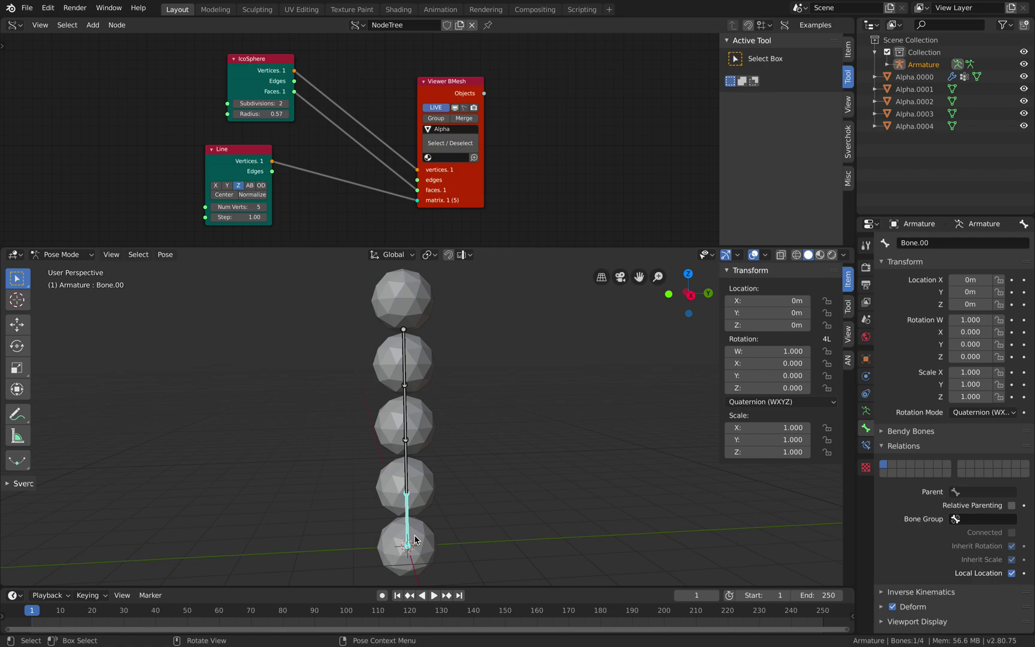
scroll(464, 519, "down", 1)
middle_click_drag(467, 518, 424, 520)
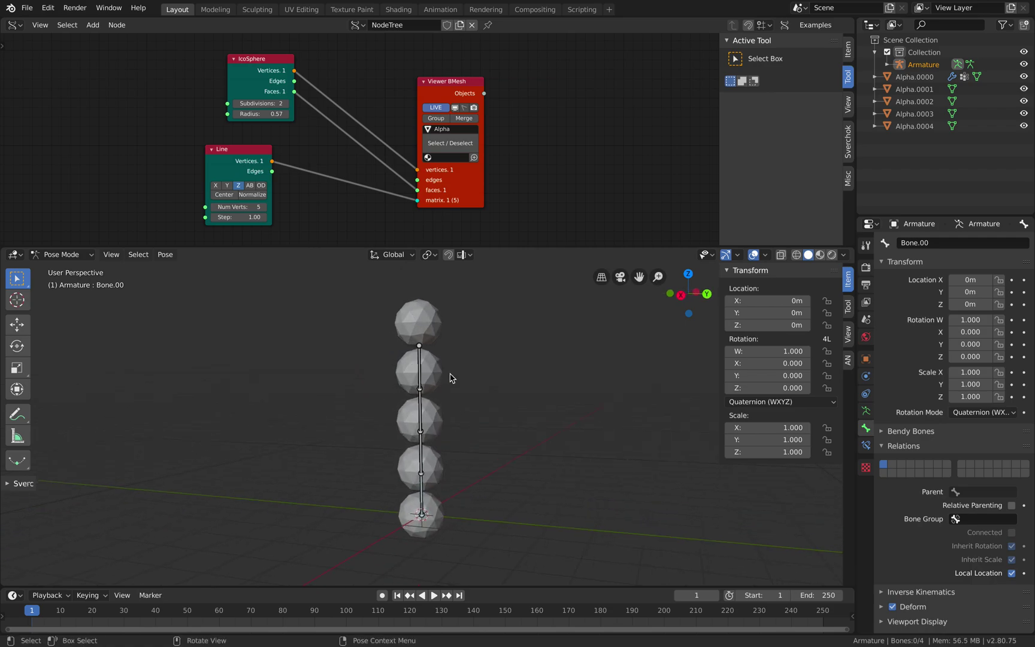
key("a")
key("x")
right_click(439, 517)
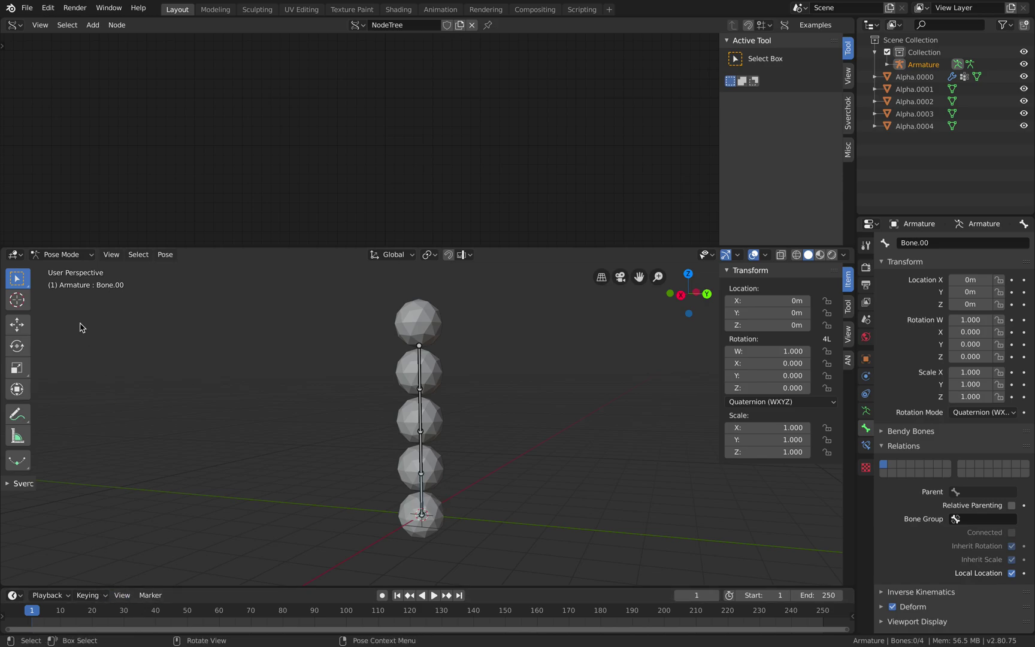
Switch the armature from Pose Mode to Object Mode and save the file
left_click(62, 254)
left_click(66, 267)
key("ctrl+s")
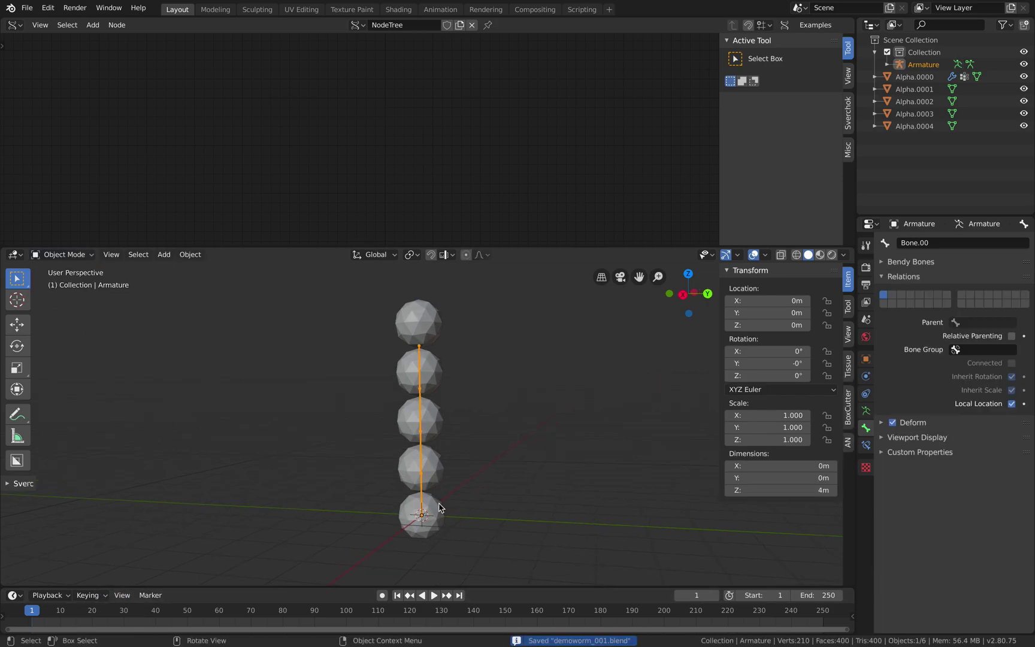
Give the bottom sphere a new material with an orange base color and show the viewport in material preview shading
left_click(441, 506)
left_click(866, 462)
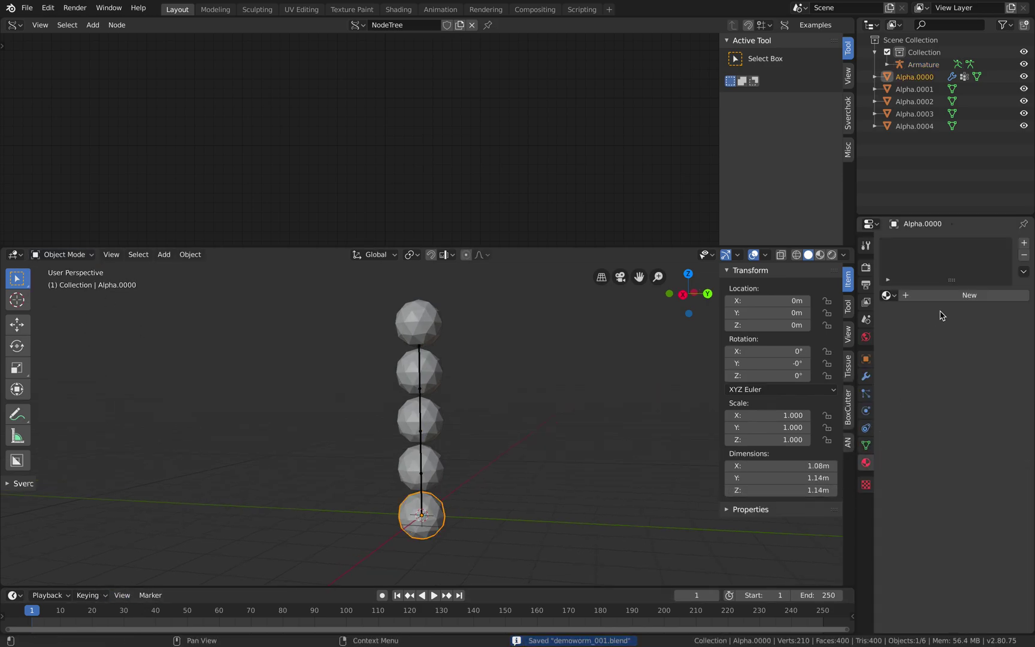
left_click(945, 296)
left_click(452, 465, "shift")
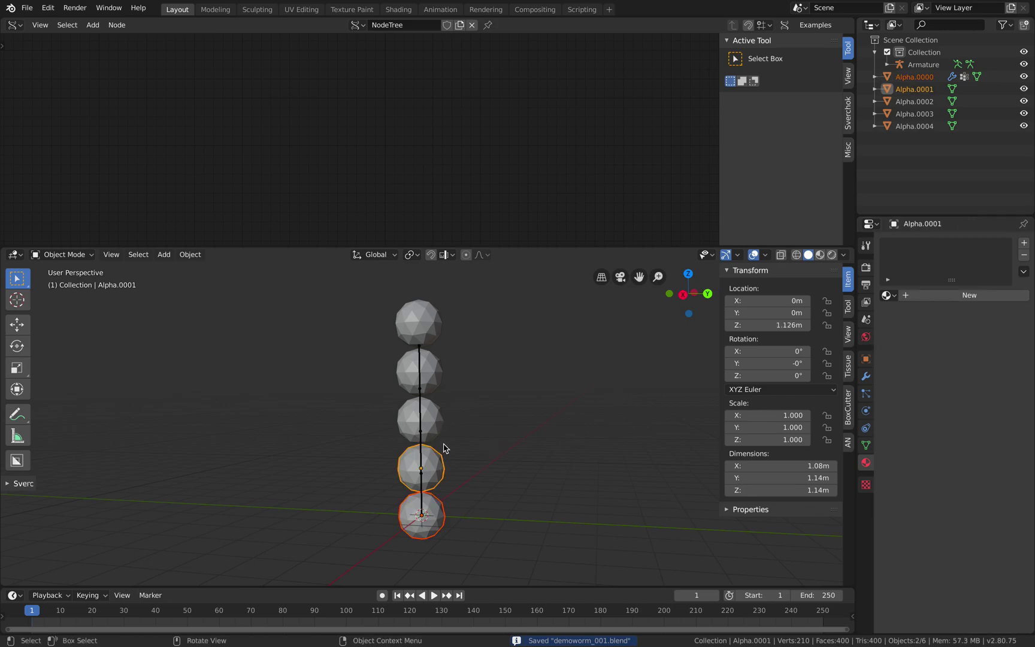
left_click(432, 516)
left_click(987, 419)
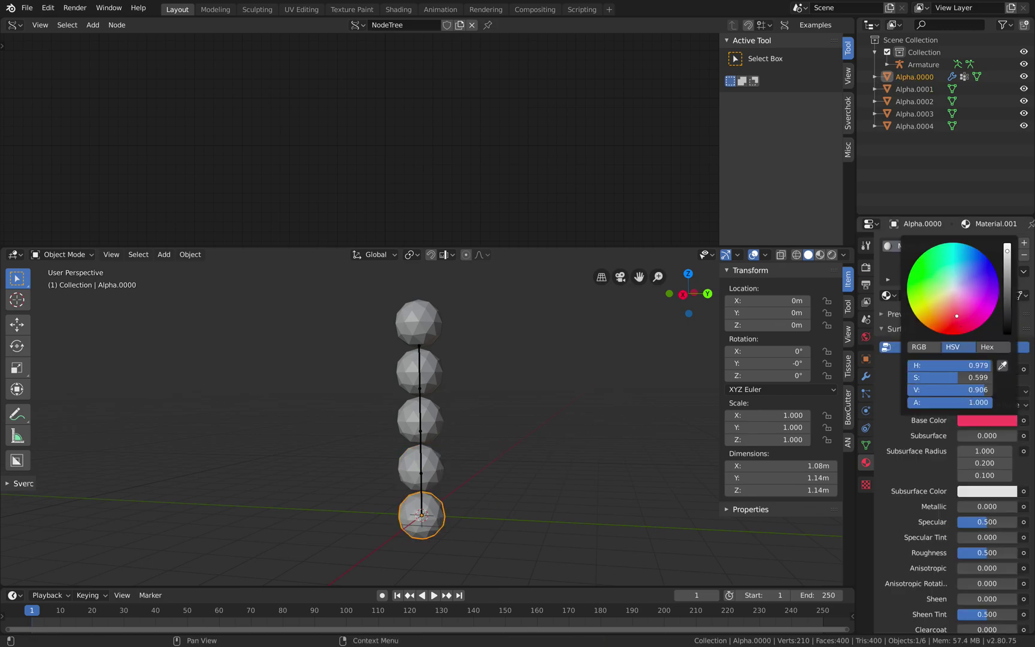
left_click_drag(956, 316, 942, 323)
left_click(819, 256)
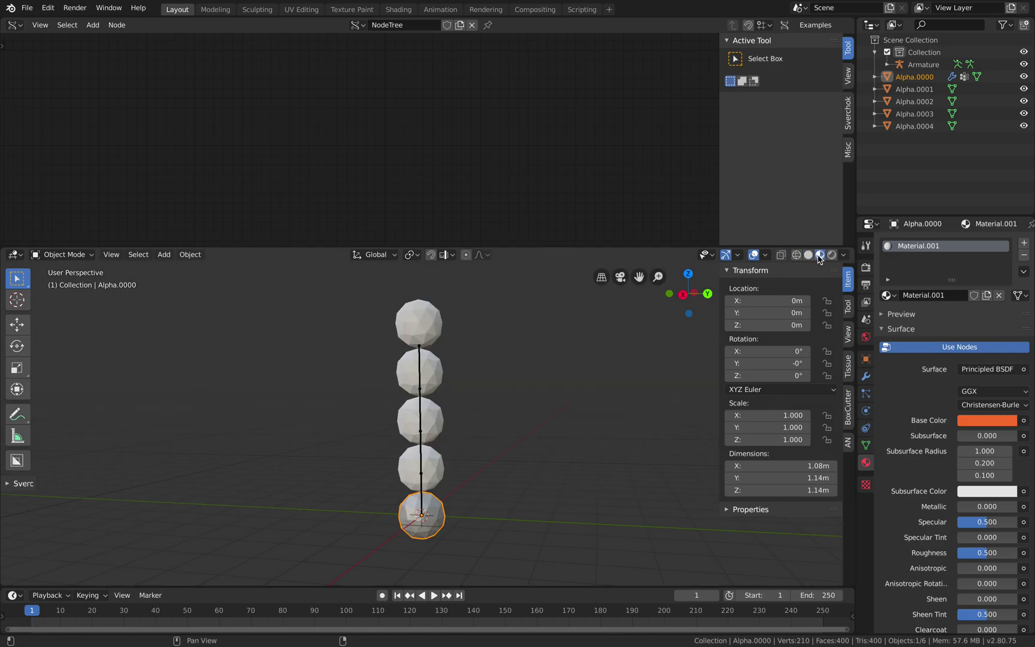
Select all five spheres with the bottom one active and link its material to the others
left_click(441, 462)
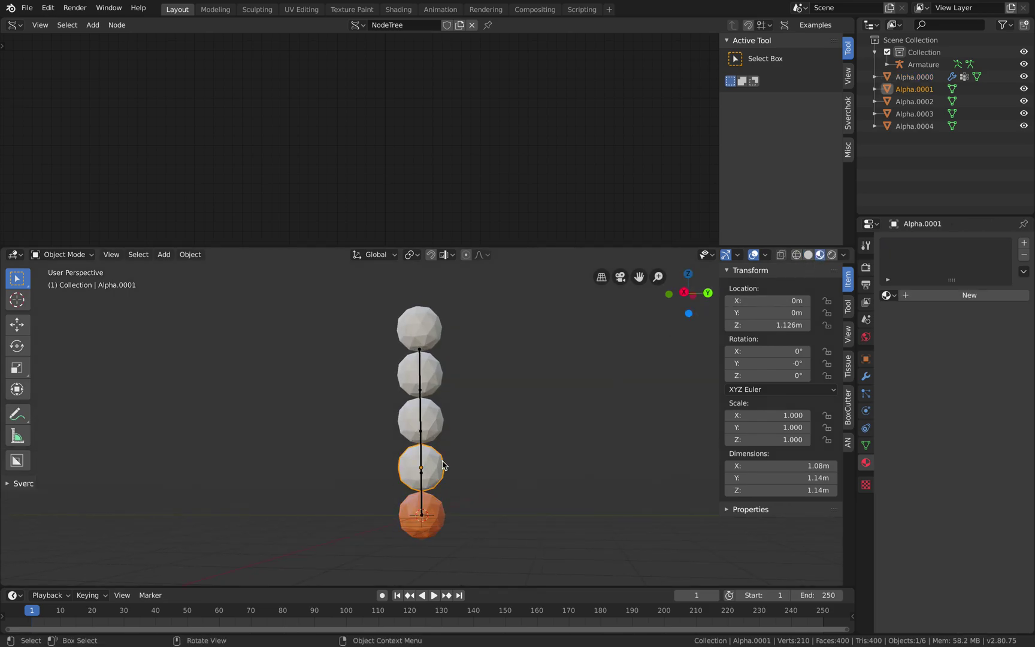
left_click(436, 325)
left_click(434, 375, "shift")
left_click(437, 424, "shift")
left_click(439, 476, "shift")
left_click(442, 508, "shift")
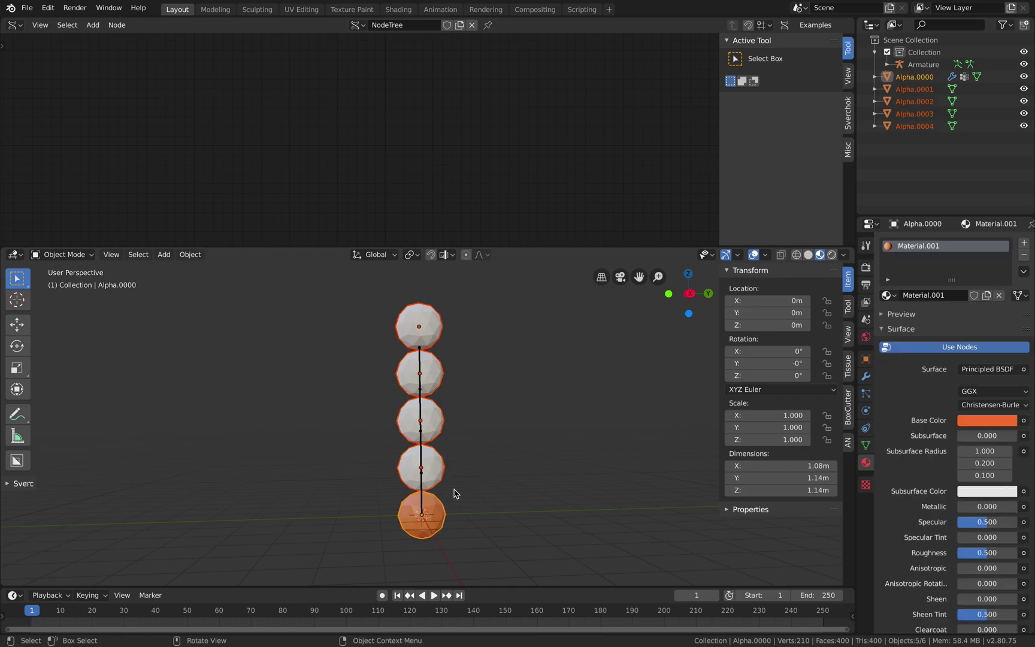
key("ctrl+l")
mouse_move(455, 491)
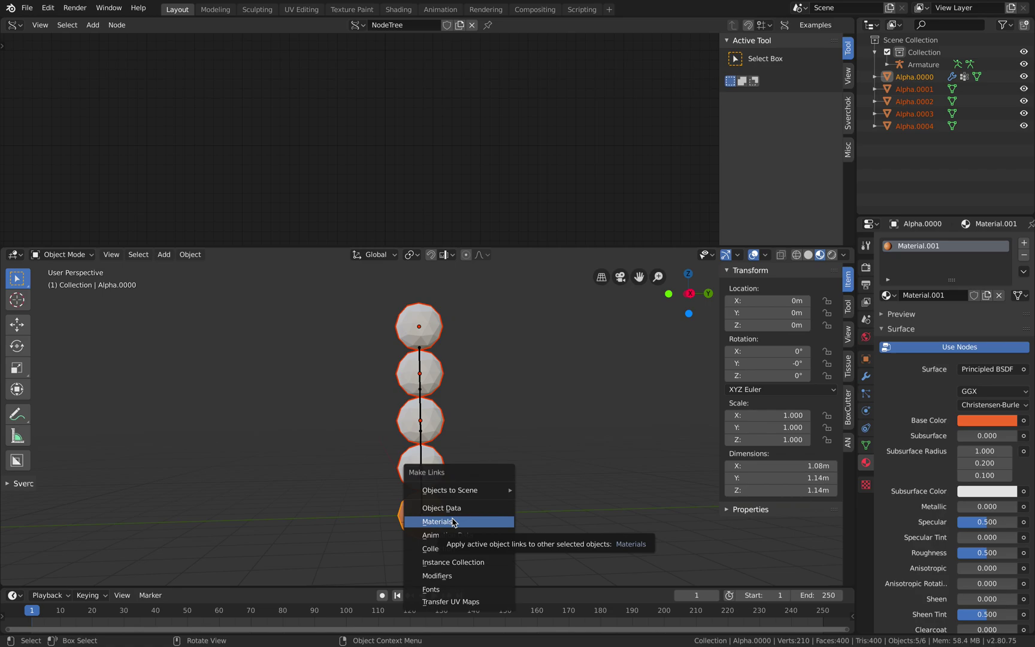
left_click(452, 522)
Set the viewport to solid shading with MatCap lighting and Random object colors
left_click(811, 255)
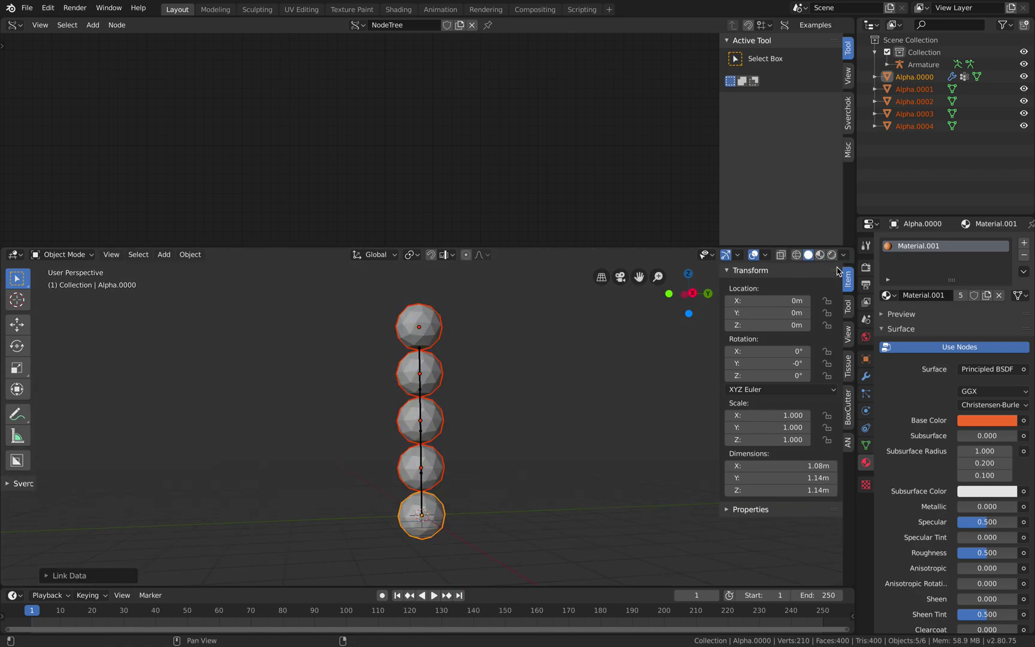
left_click(842, 257)
left_click(825, 316)
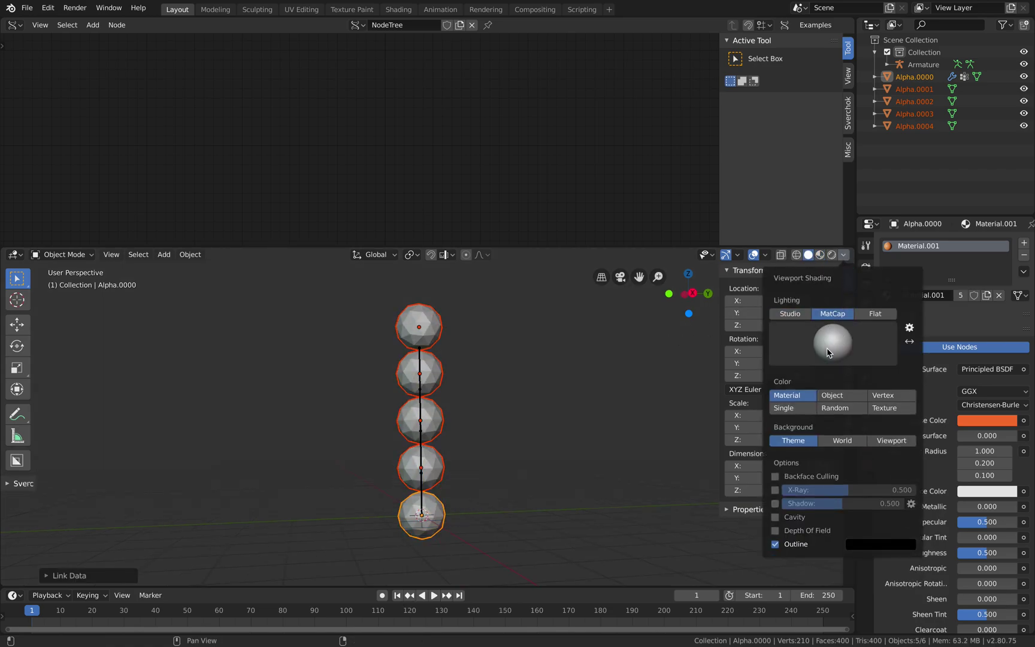
left_click(827, 411)
Select the five spheres with the armature active and parent them to it with automatic weights
key("a")
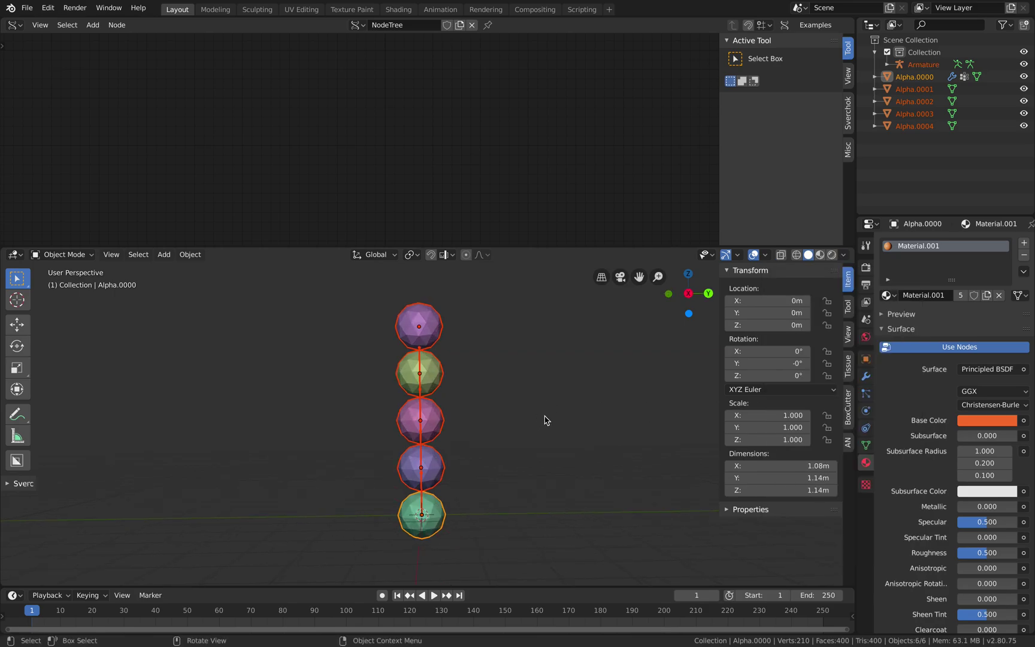
key("alt+a")
left_click(429, 338)
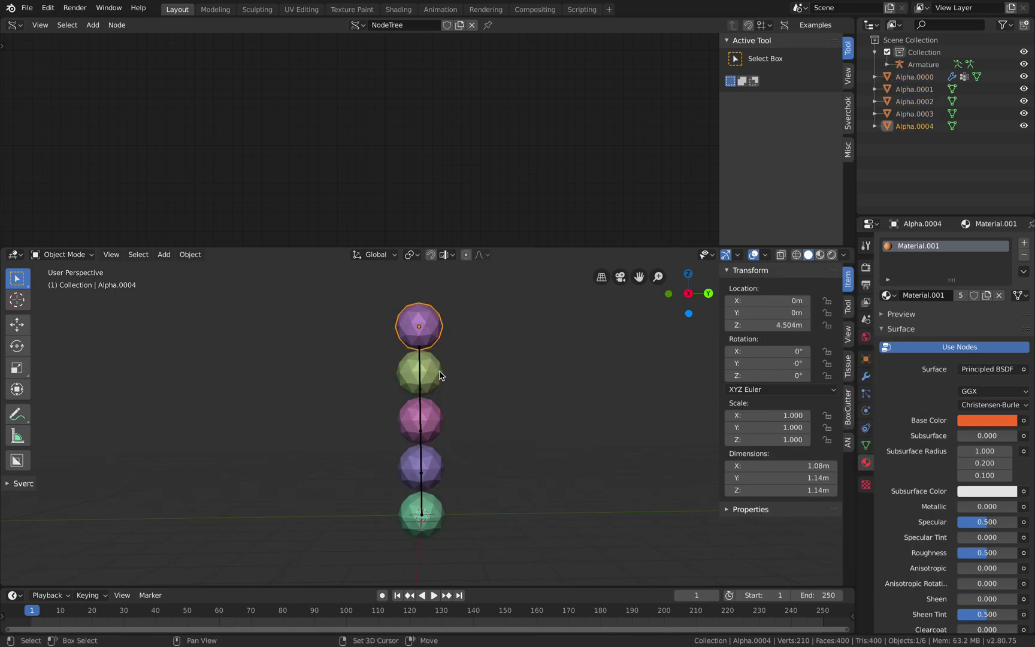
left_click(435, 377, "shift")
left_click(436, 423, "shift")
left_click(437, 467, "shift")
left_click(442, 518, "shift")
left_click(425, 395, "shift")
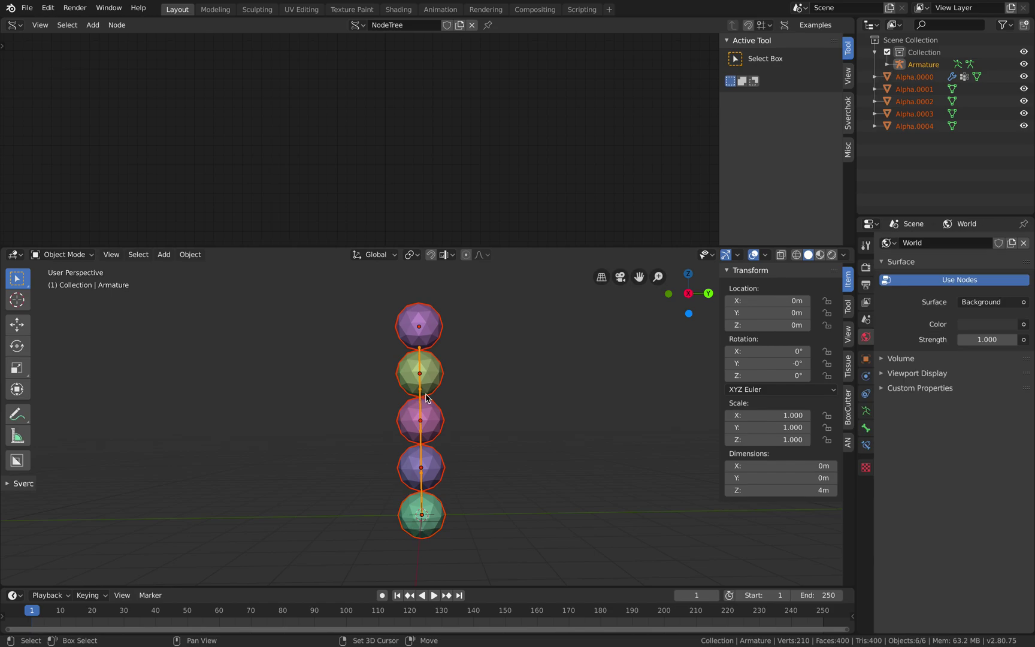
key("super+p")
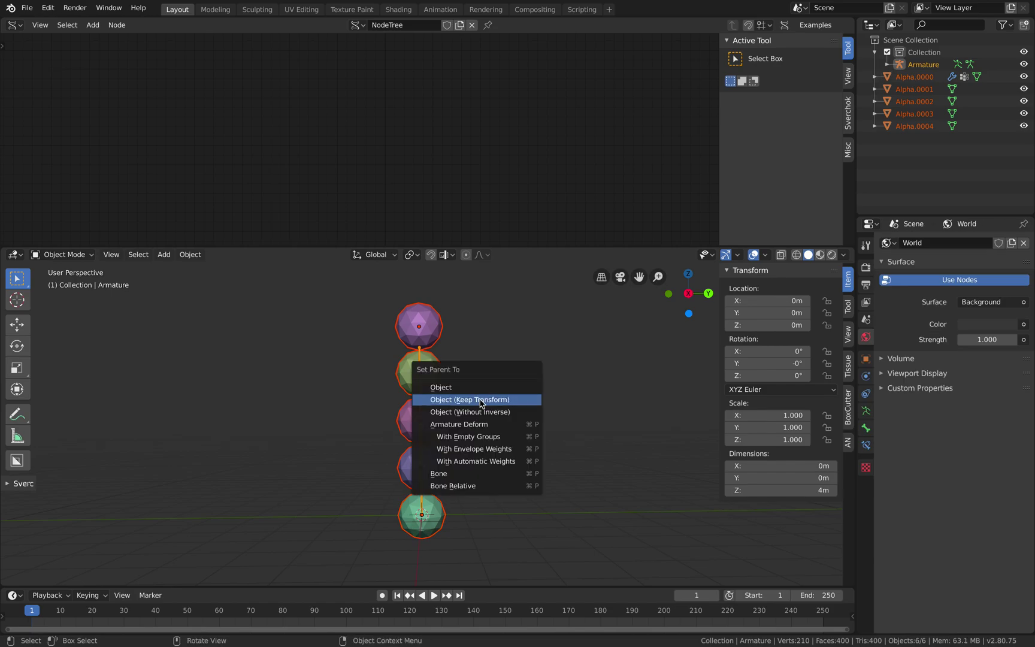
left_click(470, 462)
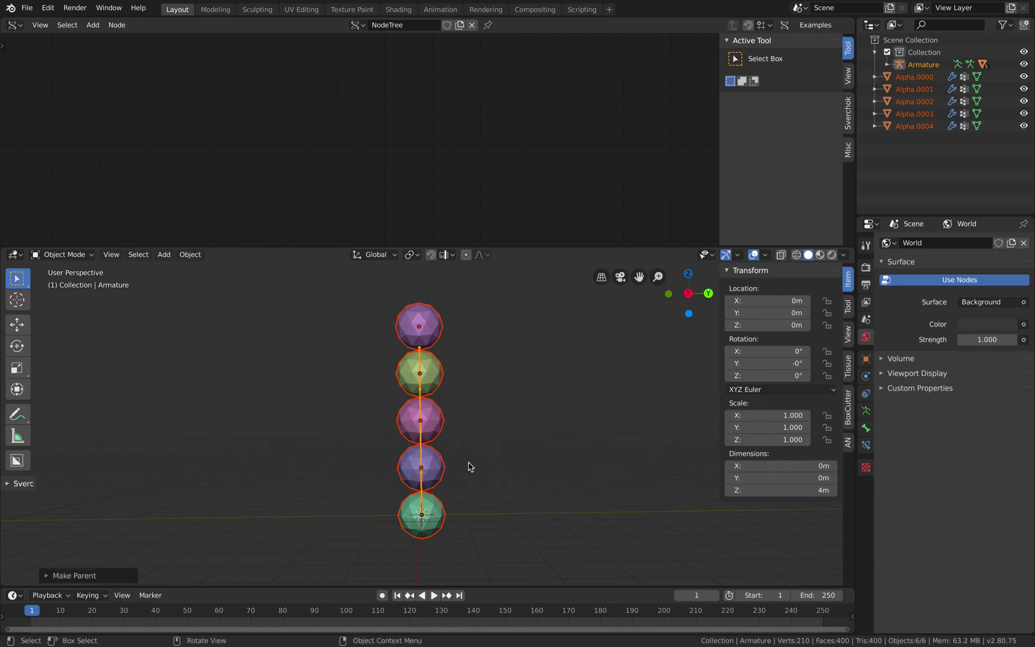
Set the current frame to 0 and select all five spheres from the top one down
left_click_drag(54, 607, 26, 607)
left_click(420, 402)
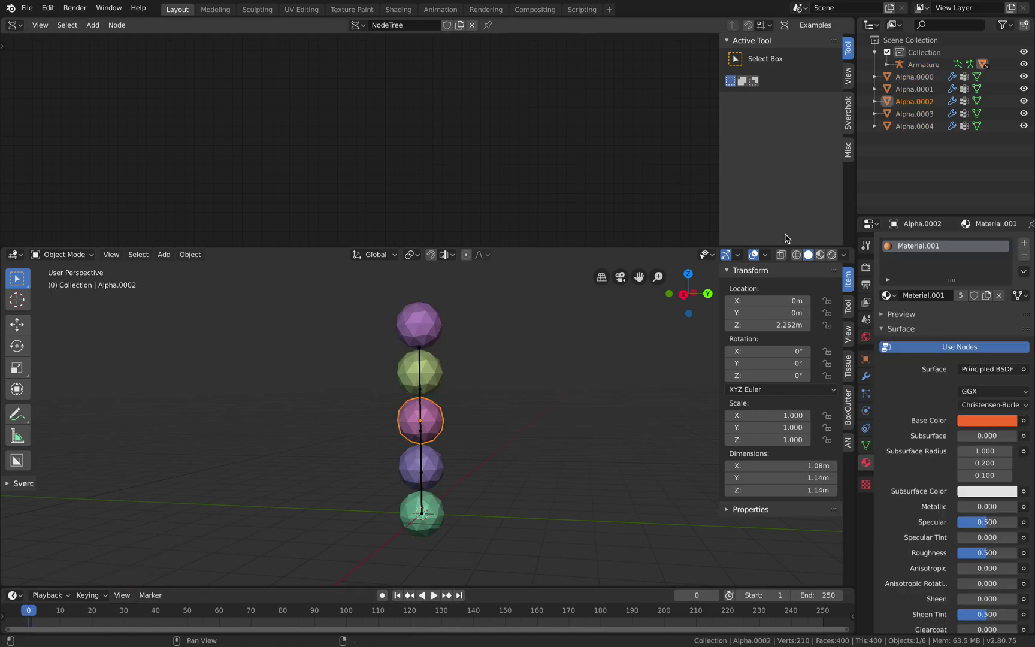
left_click(439, 317)
left_click(441, 376, "shift")
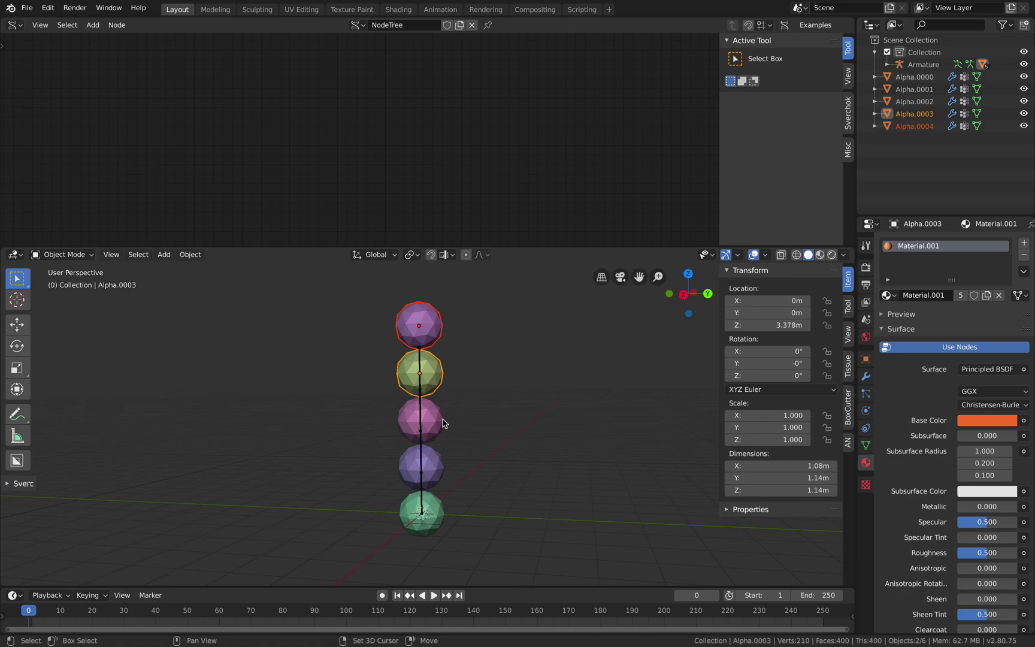
left_click(442, 422, "shift")
left_click(440, 479, "shift")
left_click(422, 514, "shift")
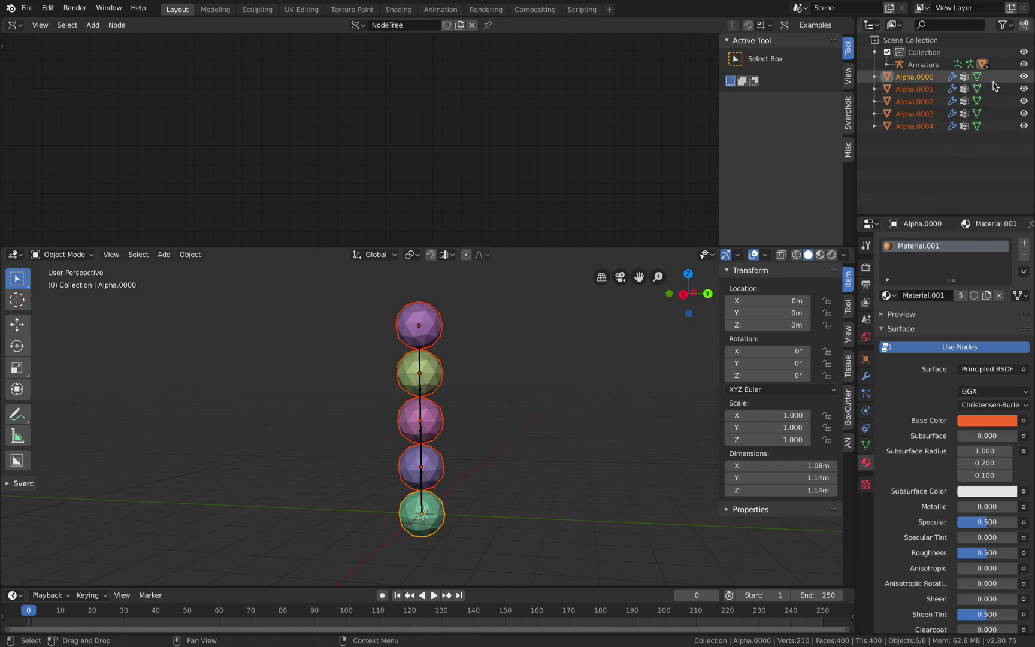
middle_click_drag(522, 399, 482, 402)
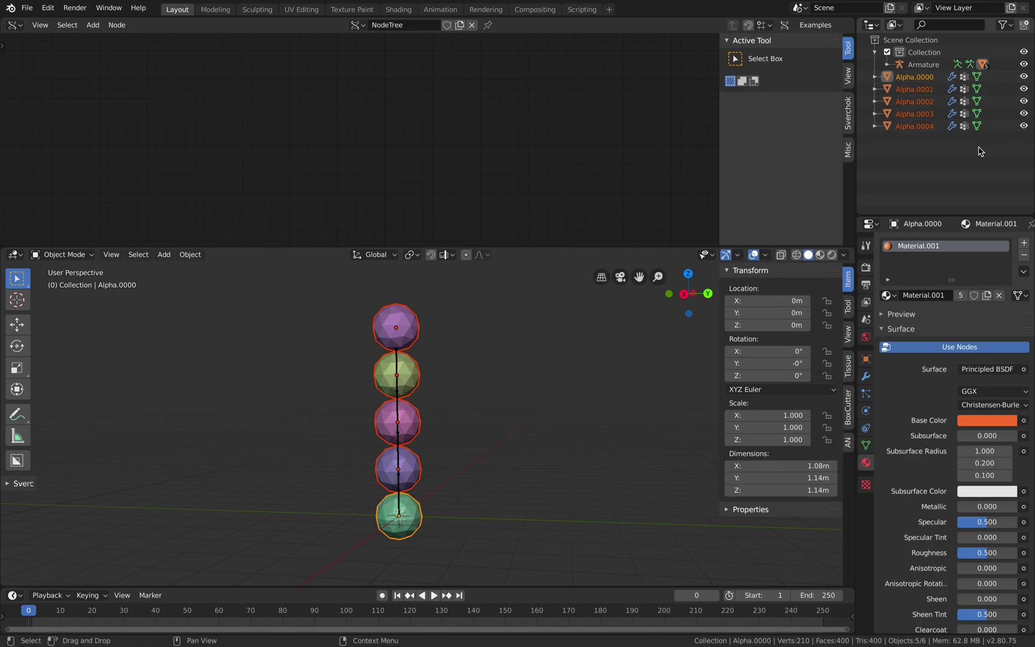
Select the armature, switch it to Pose Mode and show its pose options
left_click(923, 64)
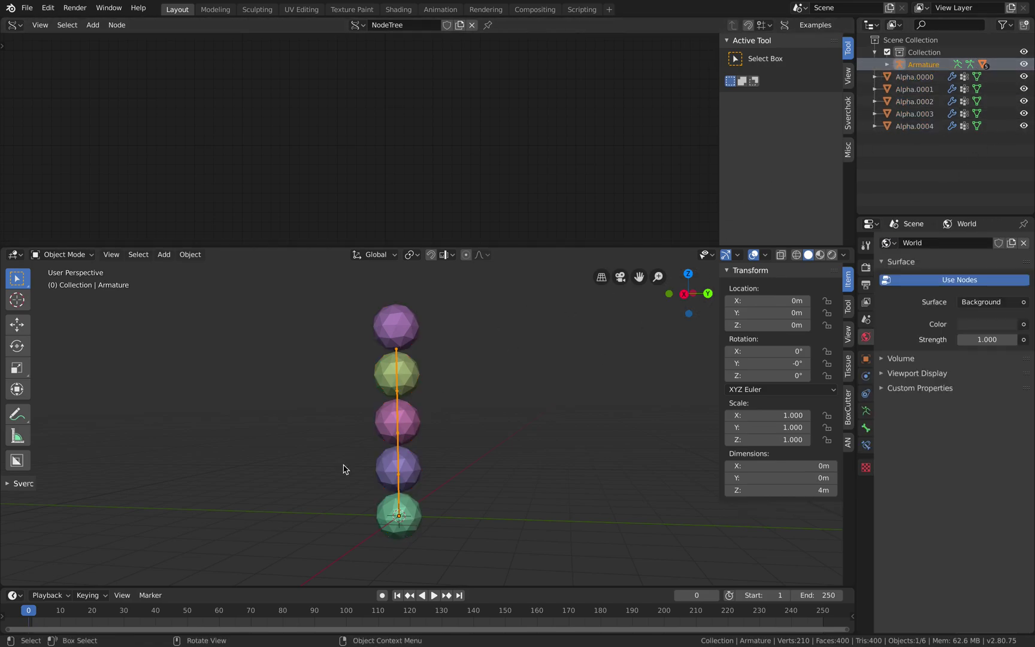
left_click(72, 258)
left_click(69, 295)
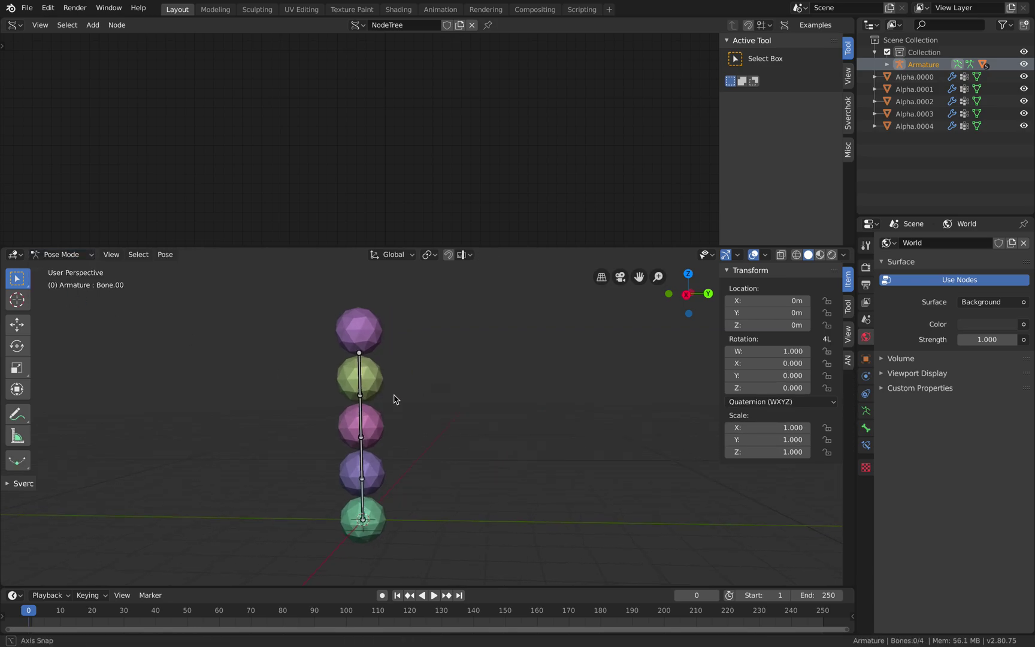
left_click(847, 307)
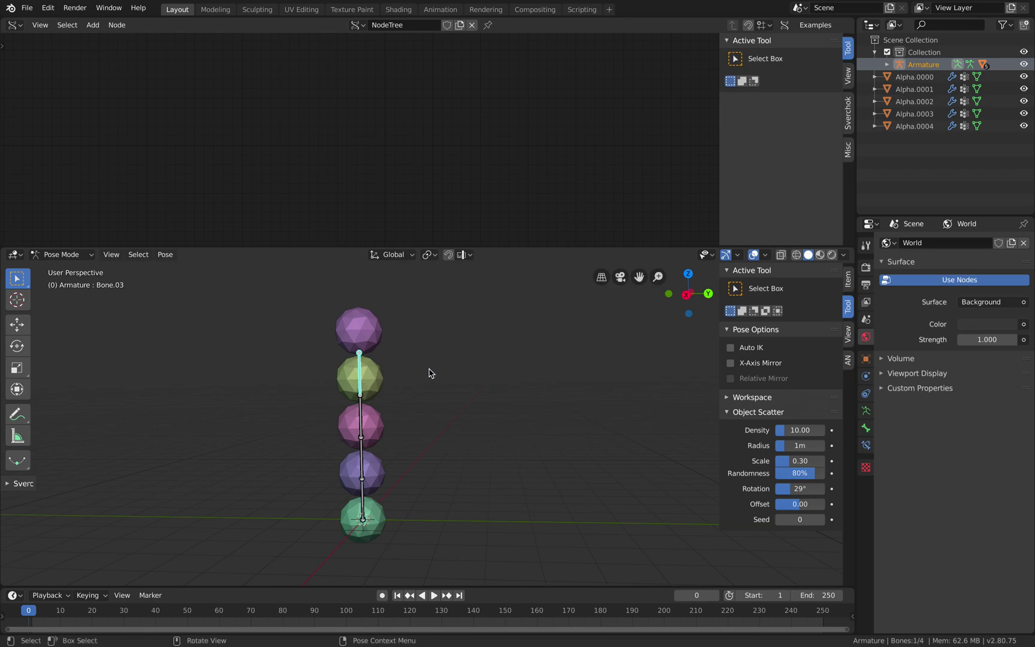
Try rotating the top bone and the one below it separately, and enable Auto IK in the pose options
key("r")
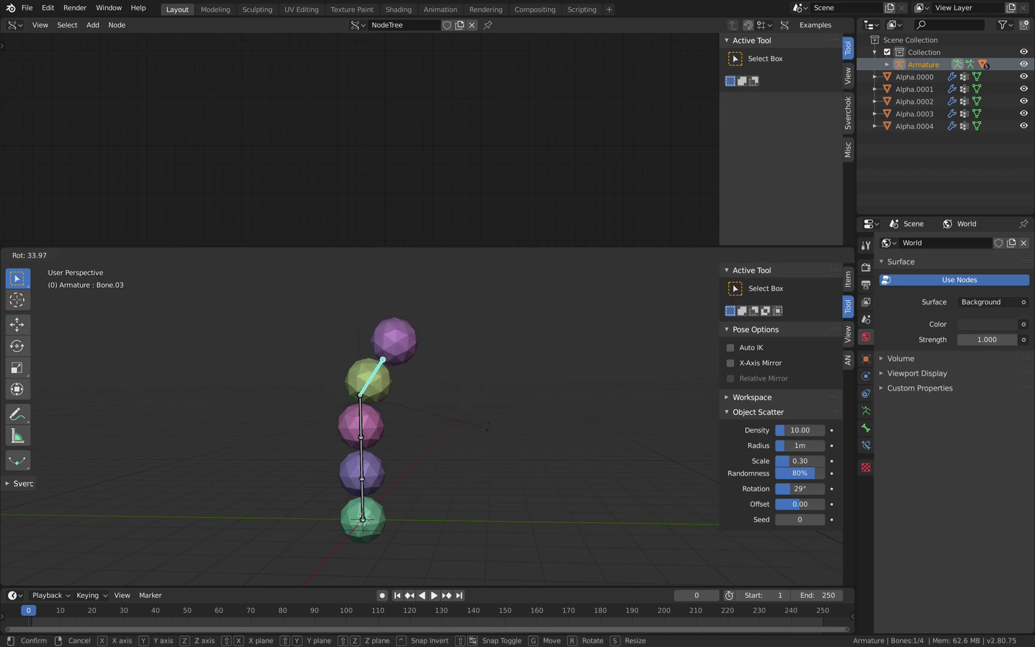
key("Escape")
left_click(359, 412)
key("r")
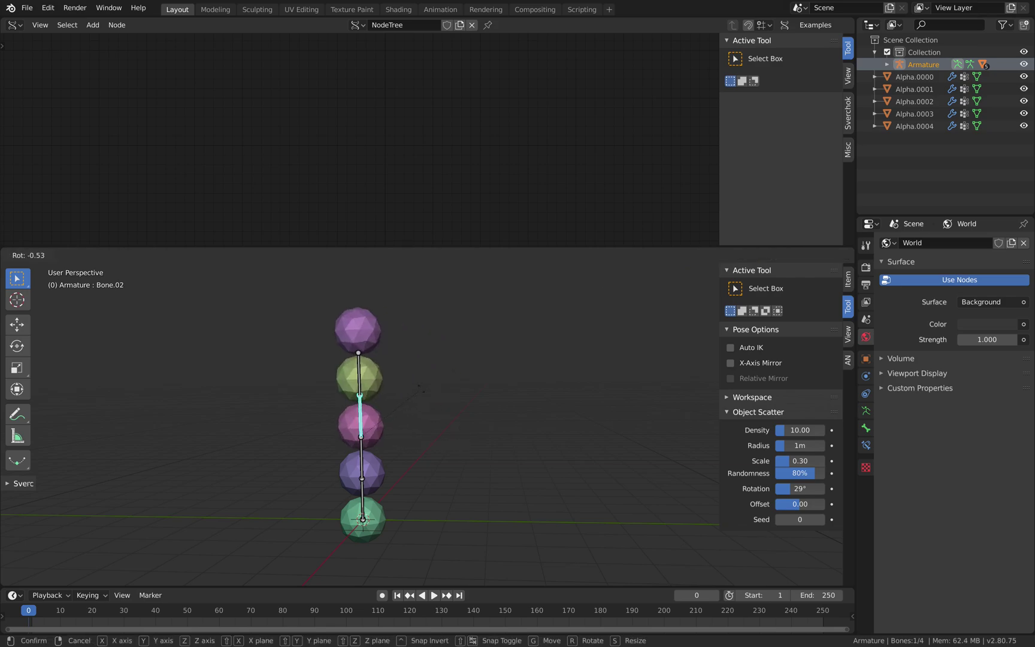
key("Escape")
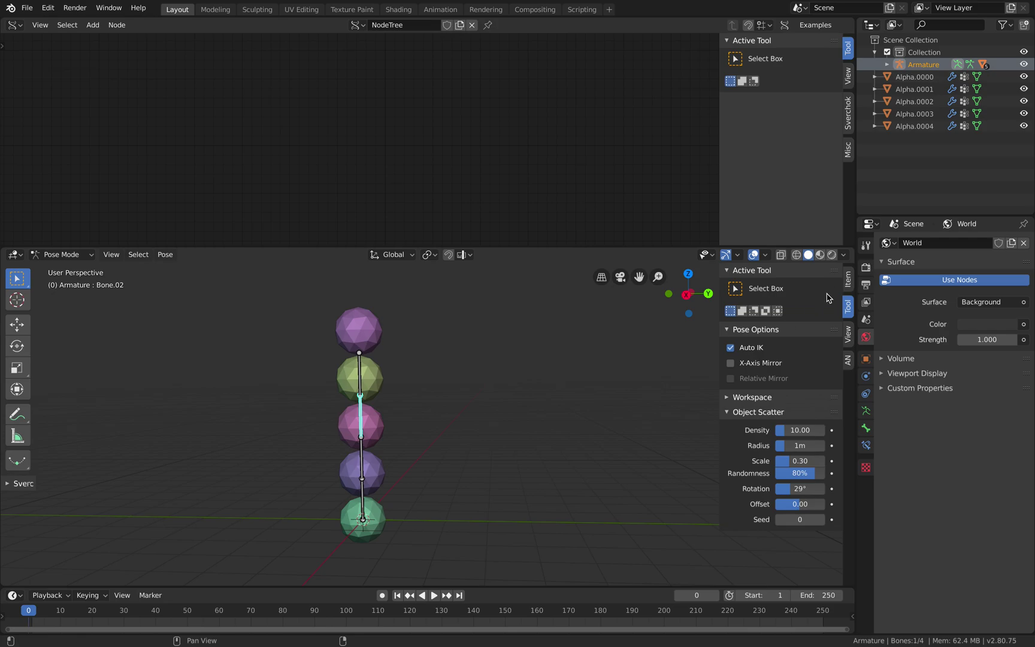
left_click(847, 282)
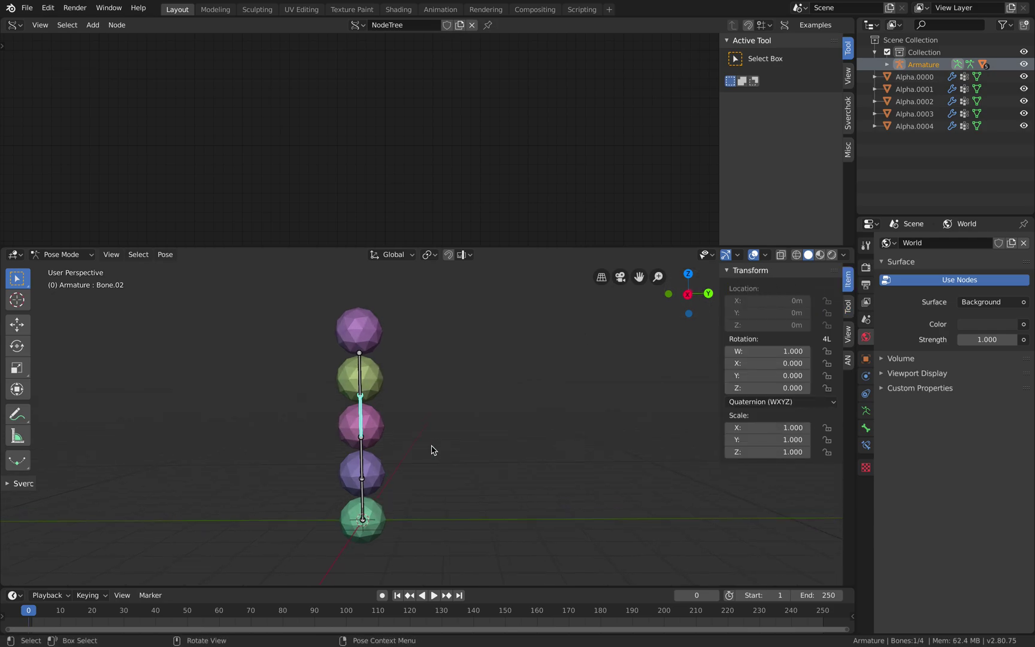
Select all four bones and insert location, rotation and scale keyframes for them at frame 0
key("a")
key("i")
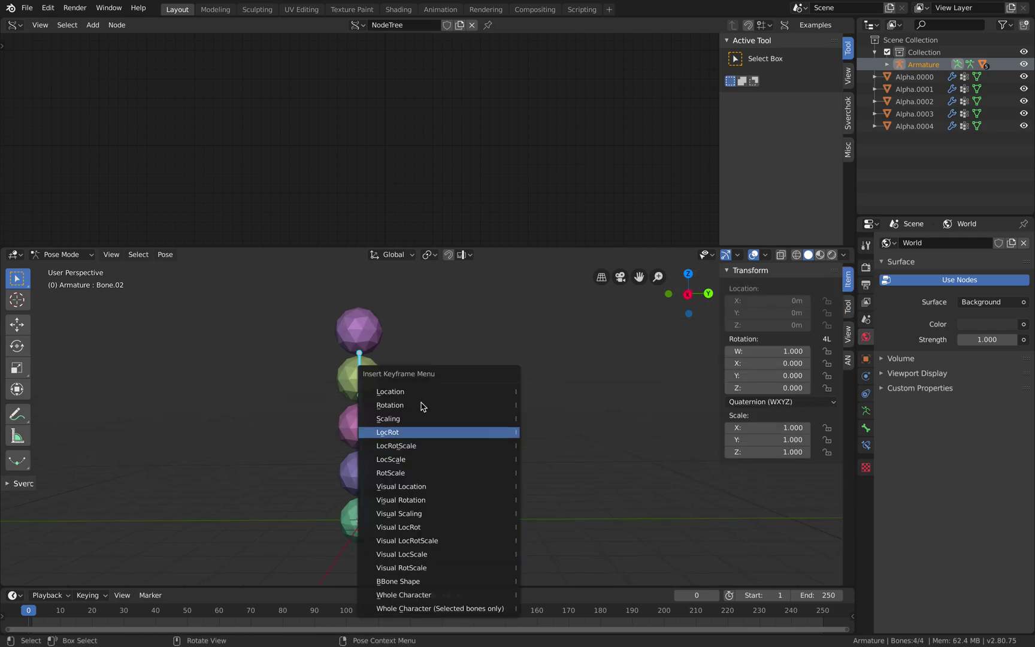
left_click(425, 432)
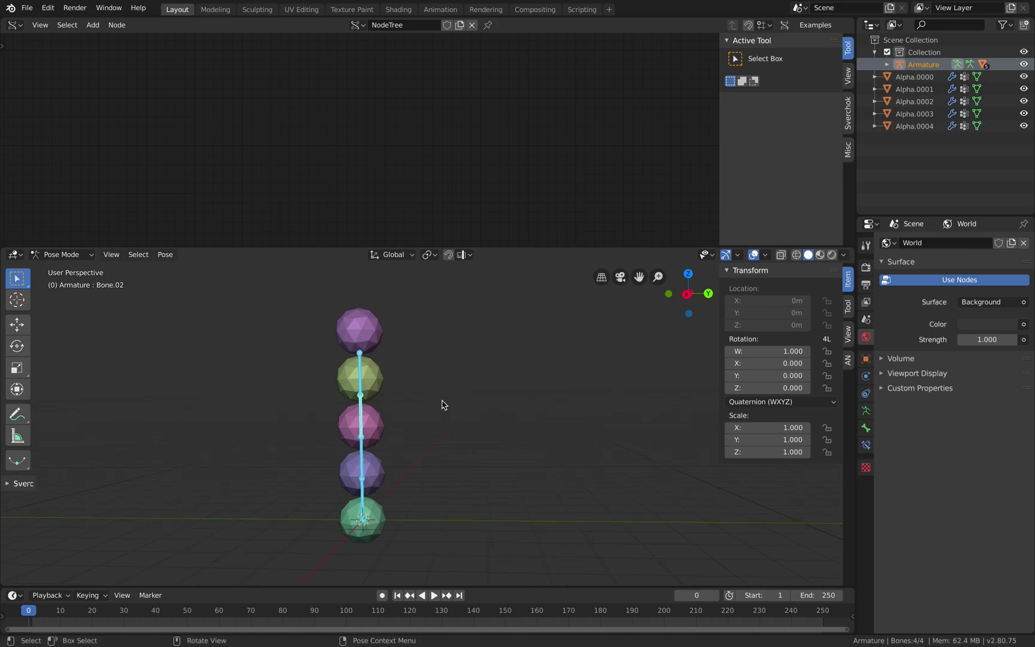
key("i")
left_click(440, 402)
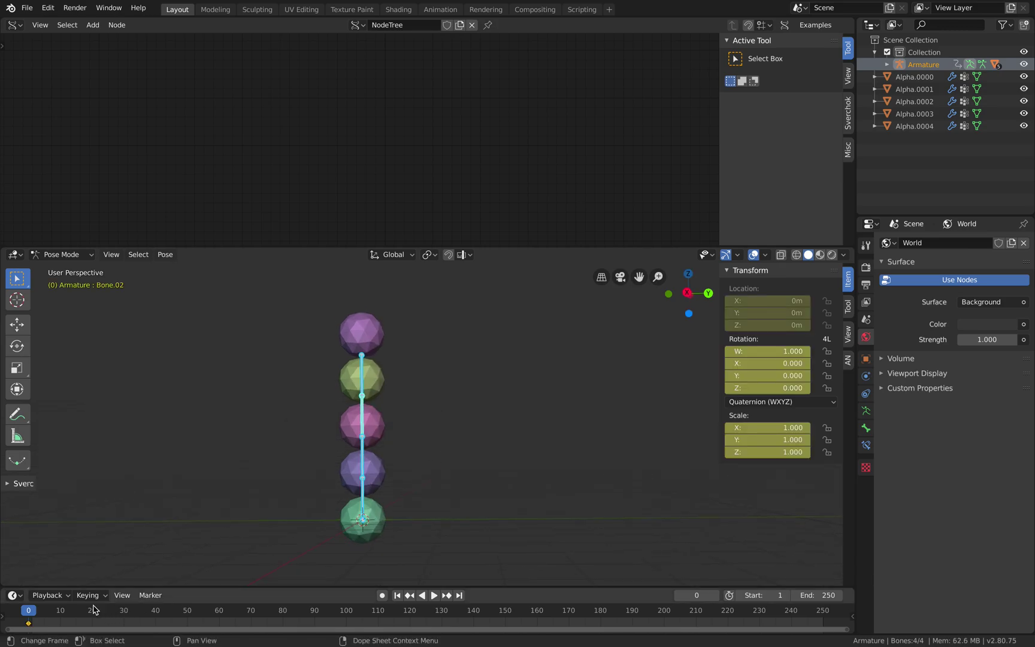
At frame 20, move the top bone sideways and down so the whole chain bends into an arch
key("space")
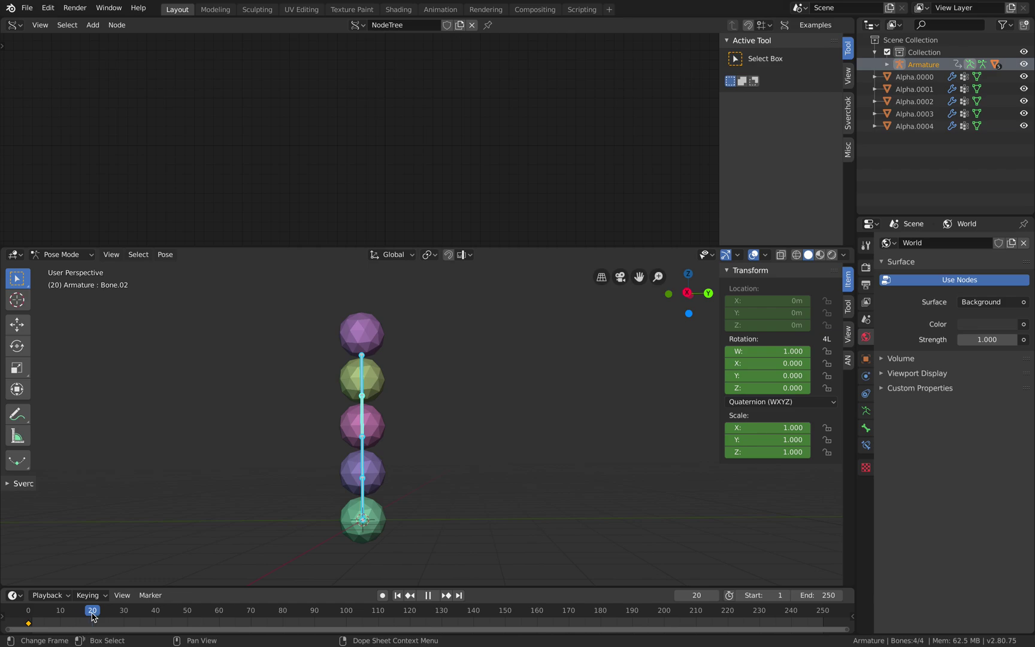
key("space")
middle_click_drag(407, 496, 331, 370)
left_click(322, 352)
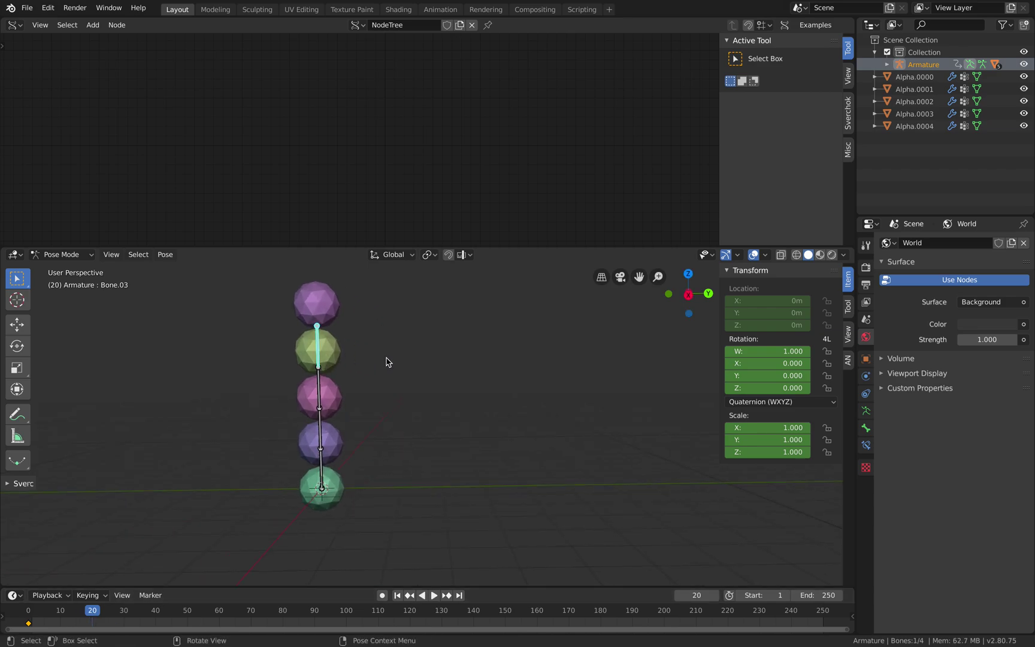
key("r")
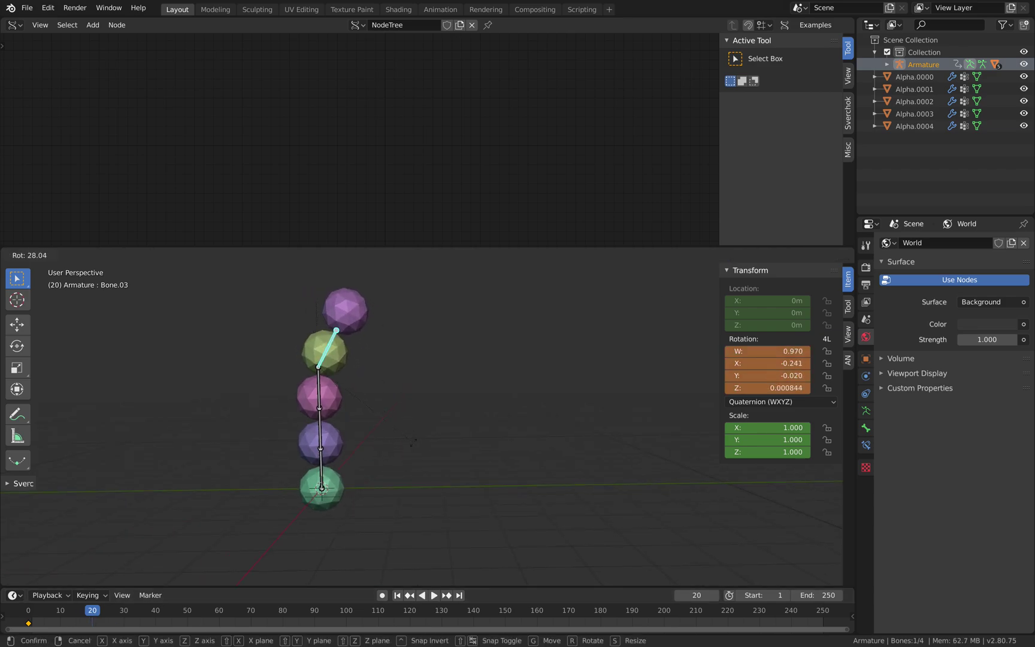
key("Escape")
key("g")
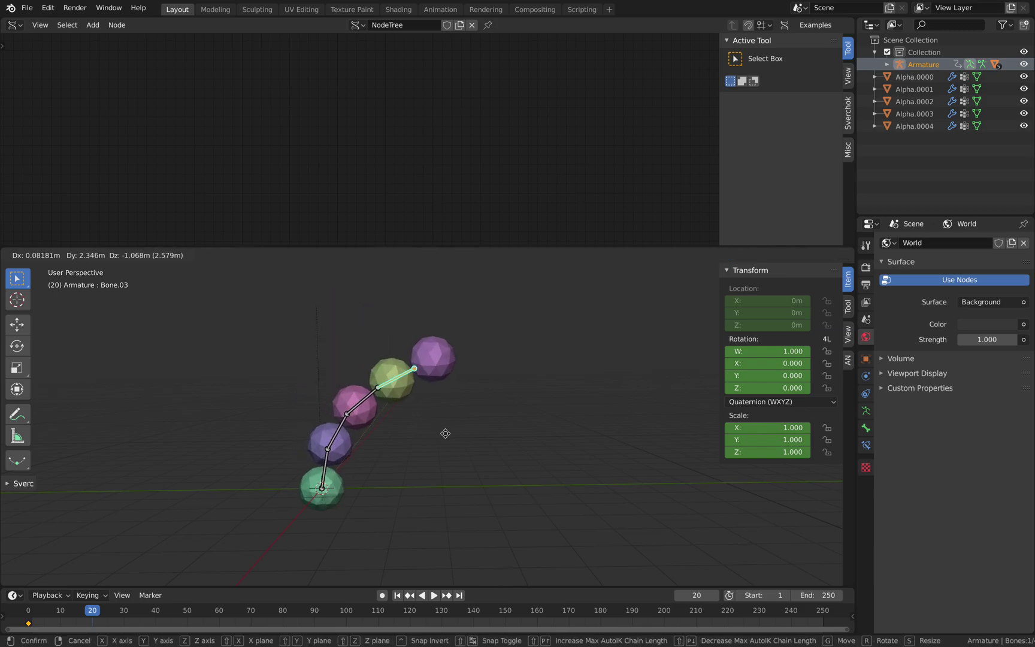
left_click(455, 531)
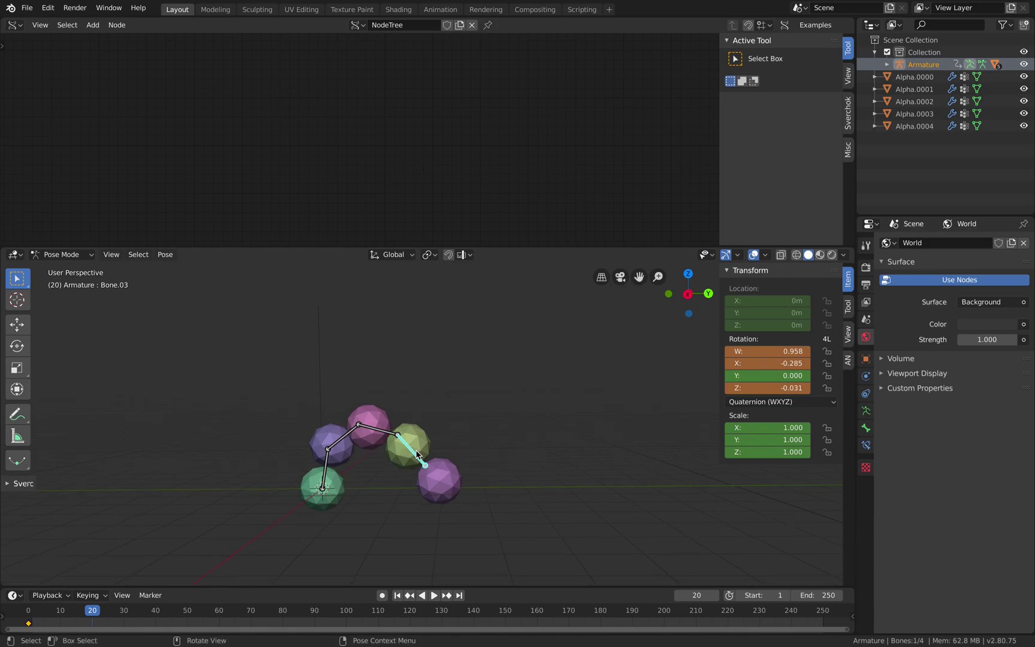
Select all the bones and keyframe the arched pose at frame 20
key("a")
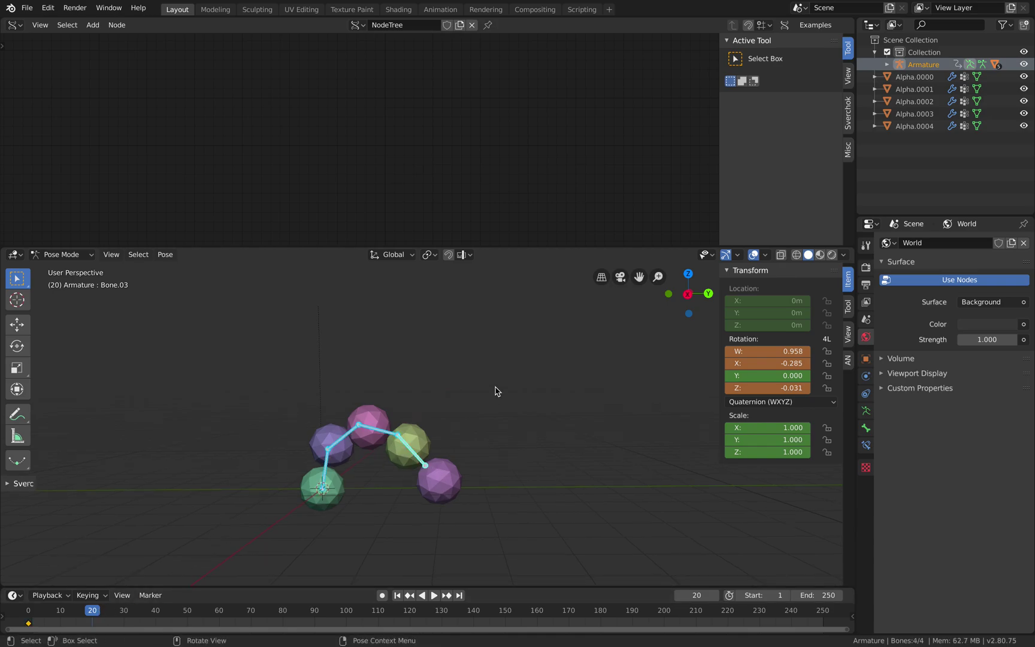
key("i")
left_click(495, 388)
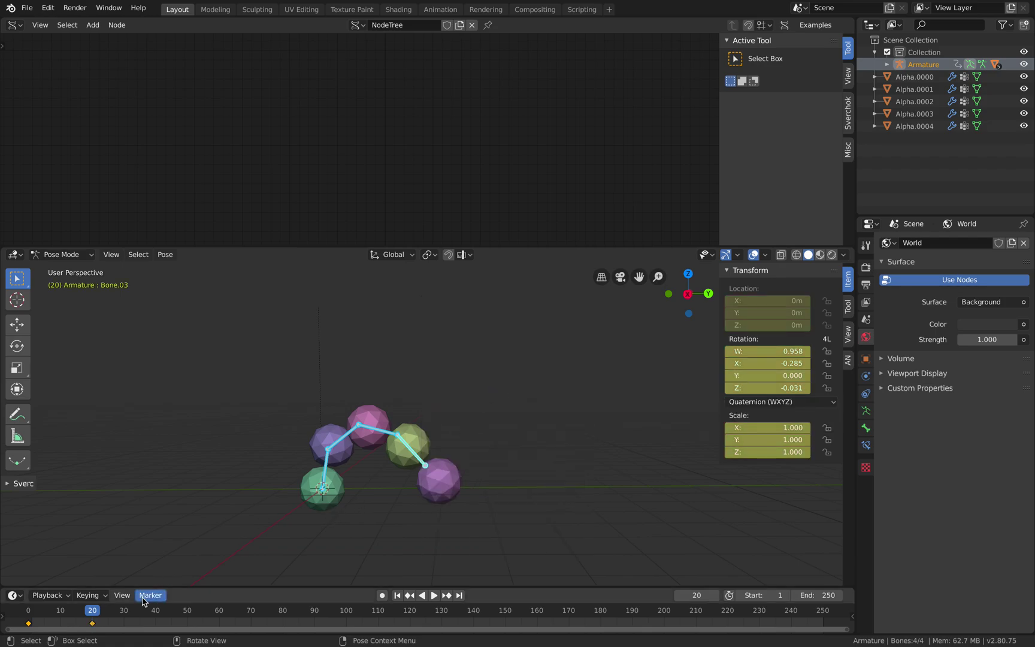
At frame 40, move the end bone farther from the base sphere to stretch the chain into a flatter arch
left_click_drag(76, 609, 61, 607)
key("space")
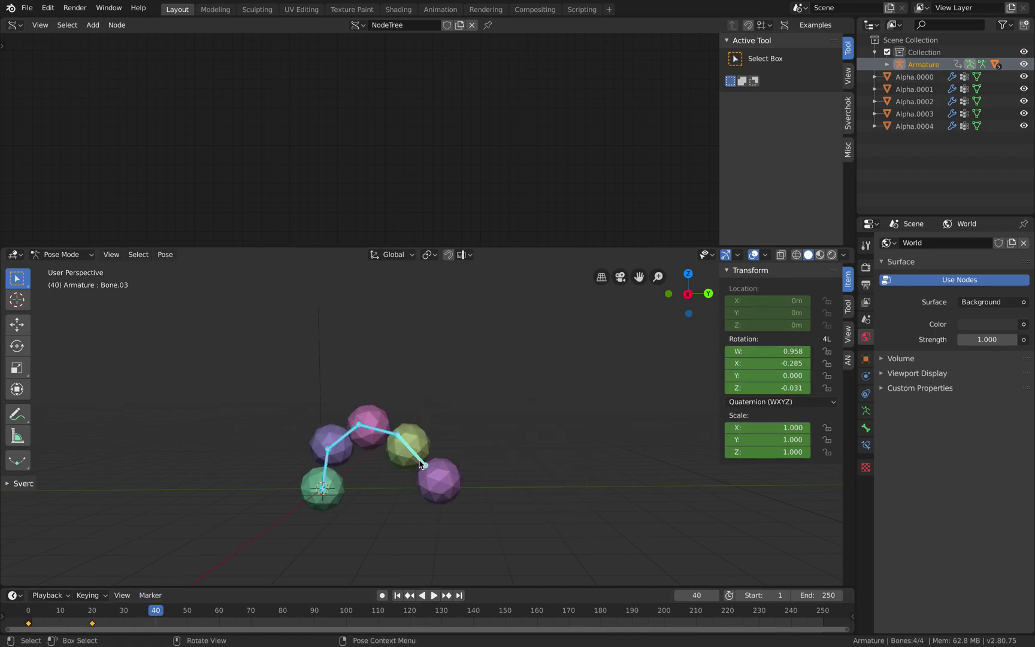
key("g")
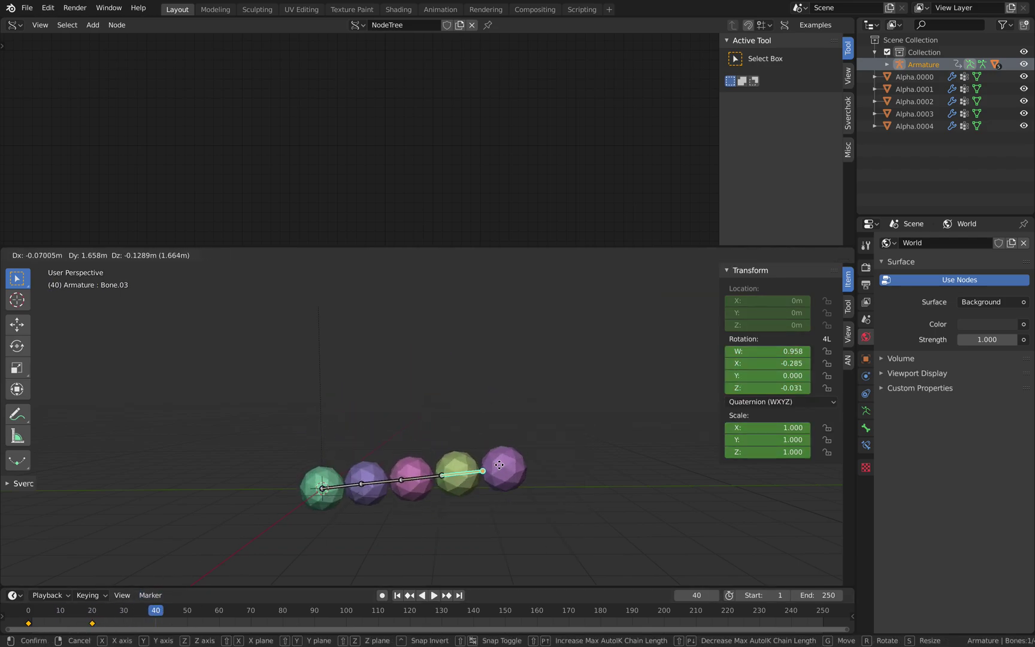
left_click(464, 475)
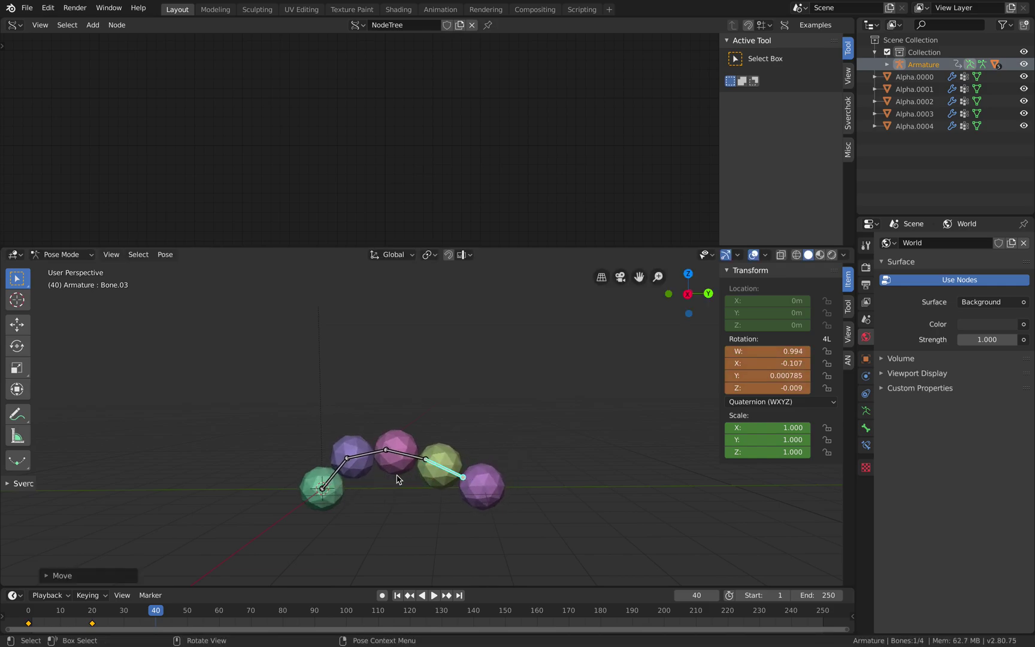
left_click(339, 476)
key("g")
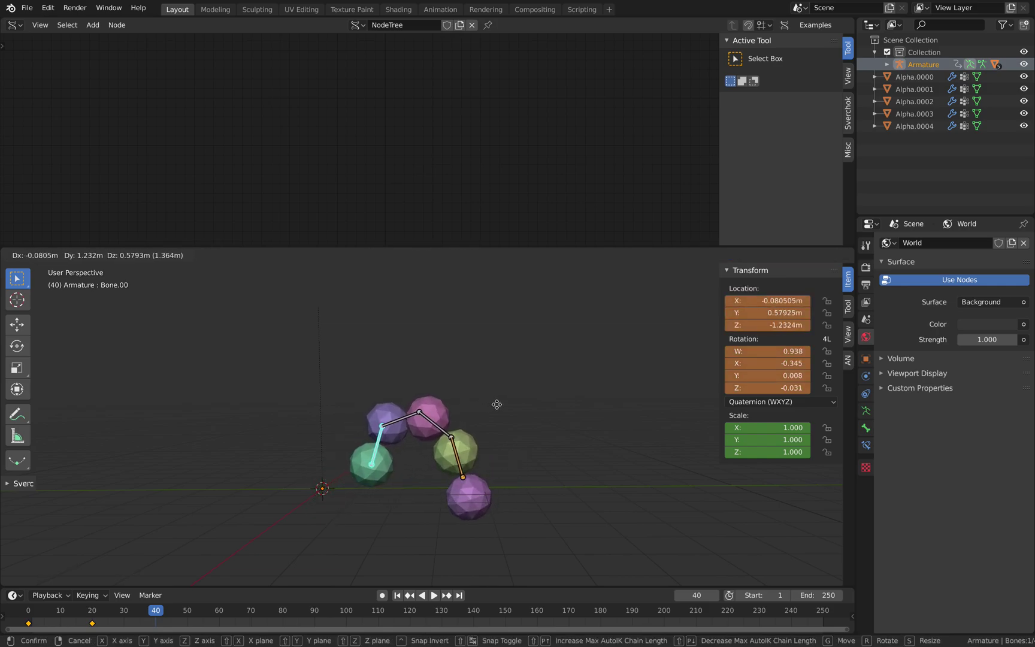
right_click(493, 437)
Select all the bones and keyframe the stretched pose at frame 40
middle_click_drag(452, 455, 450, 419)
key("a")
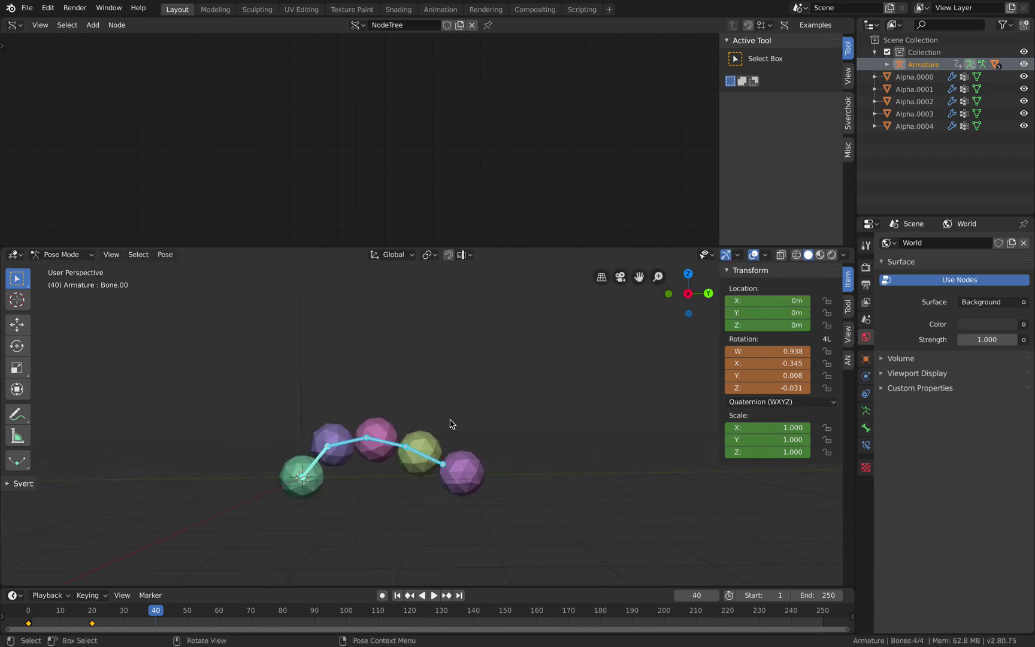
key("i")
left_click(449, 421)
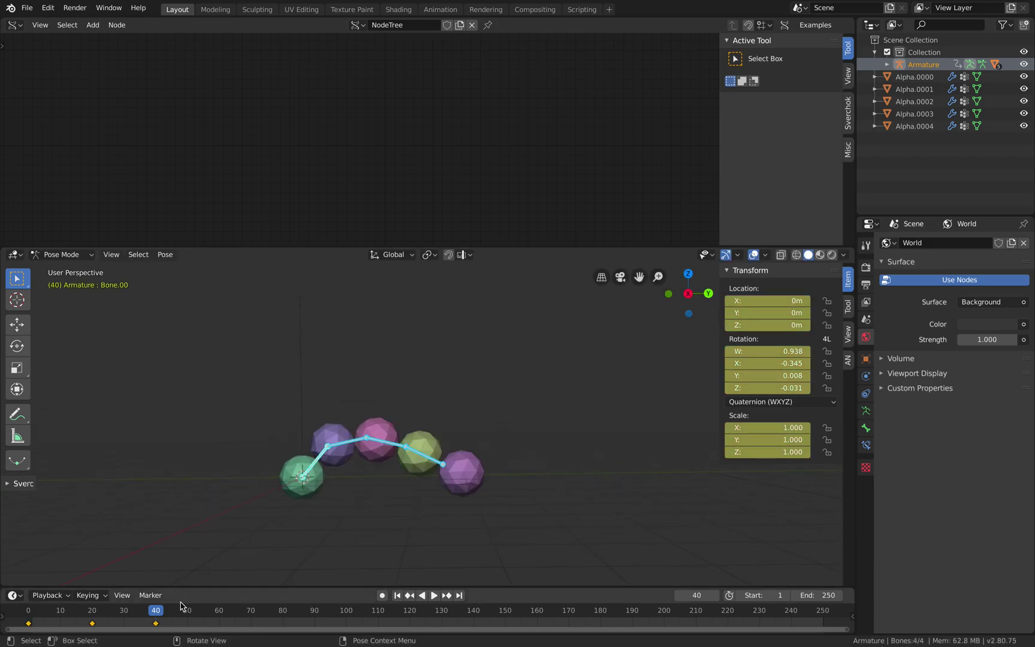
Shift the keyframe at frame 40 earlier, to about frame 36
key("space")
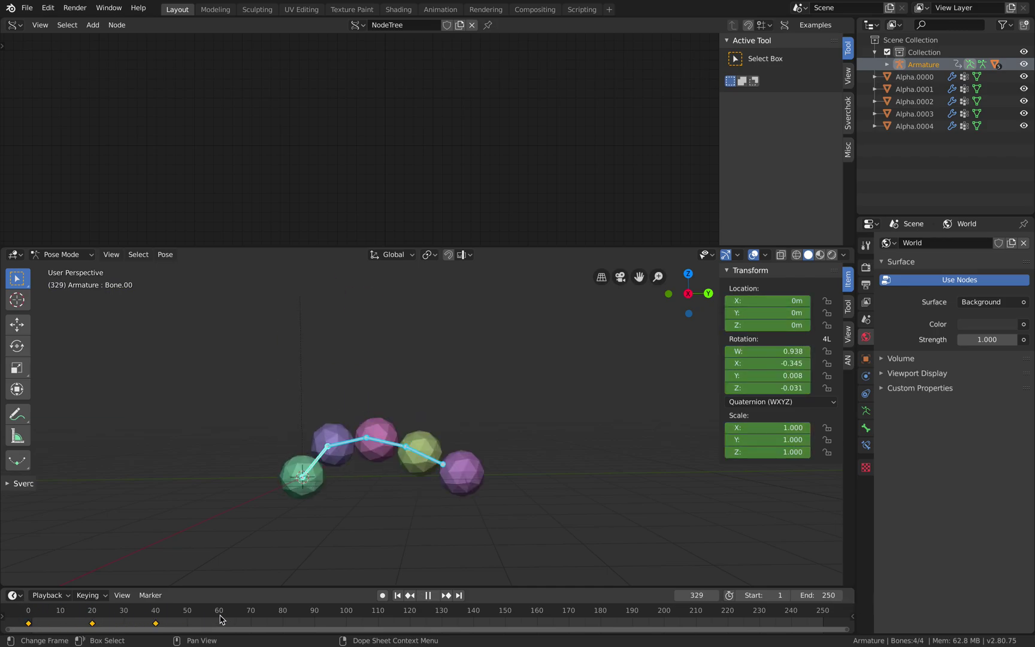
key("space")
right_click(168, 617)
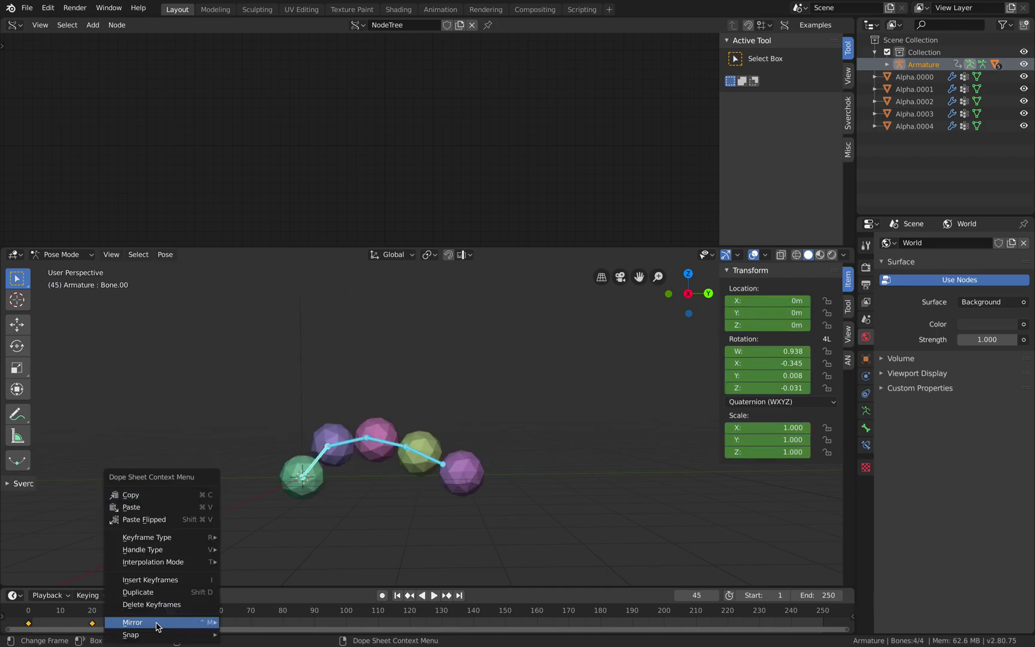
key("Escape")
mouse_move(160, 627)
left_mouse_down()
mouse_move(135, 624)
mouse_move(148, 627)
left_mouse_up()
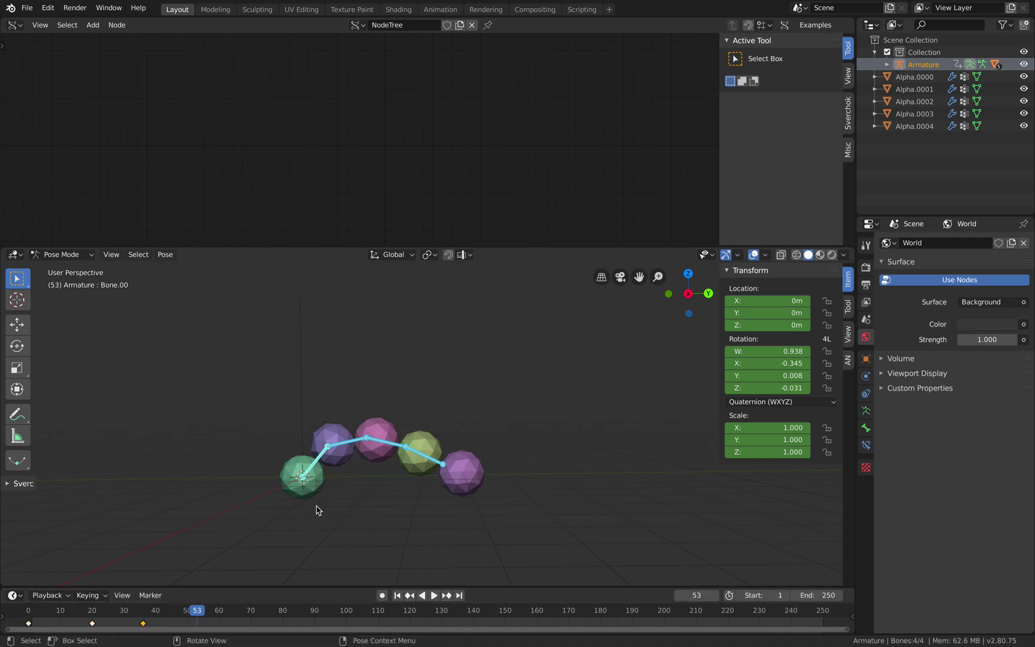
At frame 53, pull the base bone about 1.9 m toward the end sphere into a taller arch and keyframe all the bones
left_click(310, 469)
key("g")
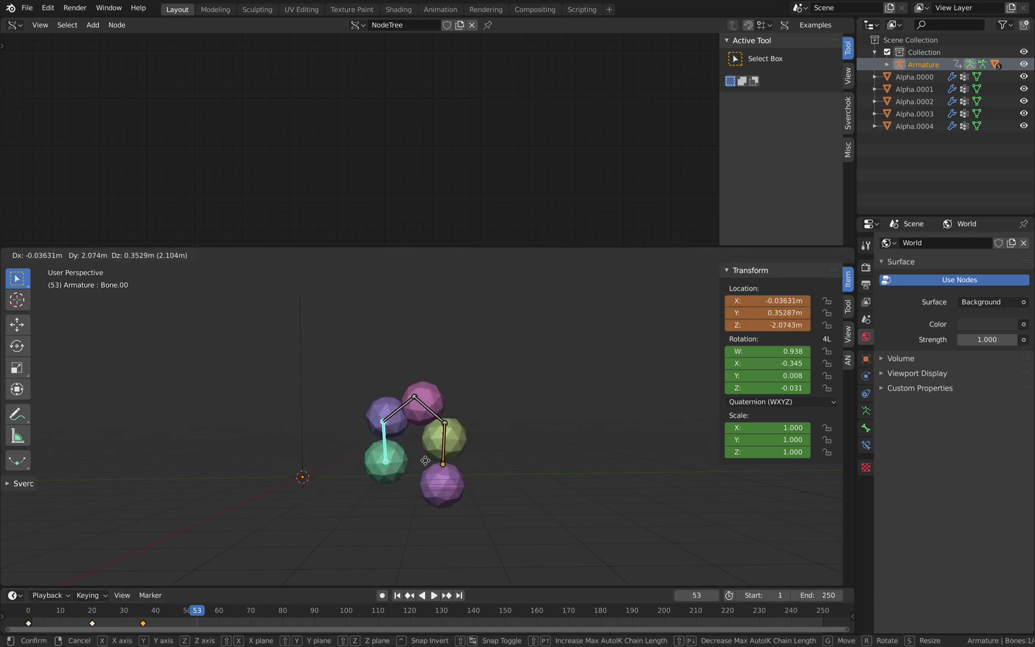
left_click(421, 479)
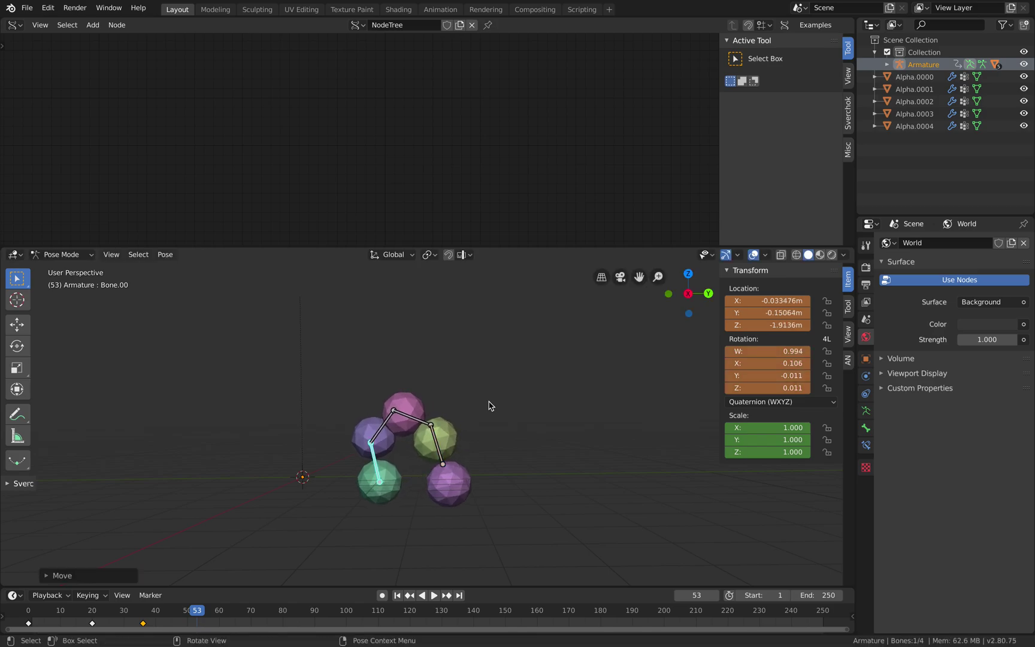
key("a")
key("i")
left_click(489, 401)
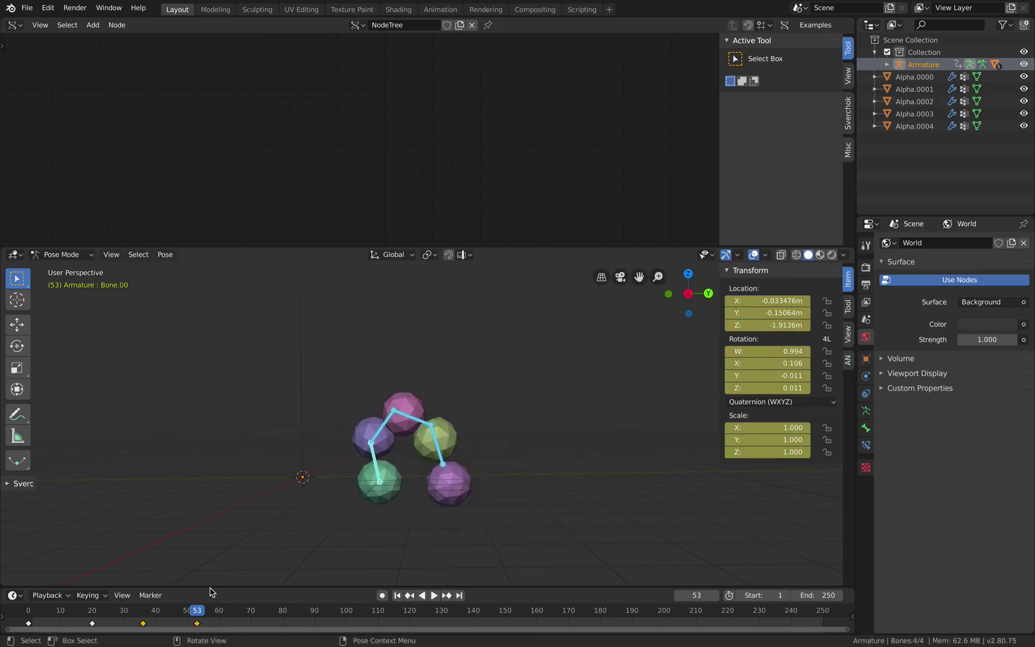
At frame 70, move the end bone away from the base sphere to flatten the arch and keyframe all the bones
key("shift+ctrl+space")
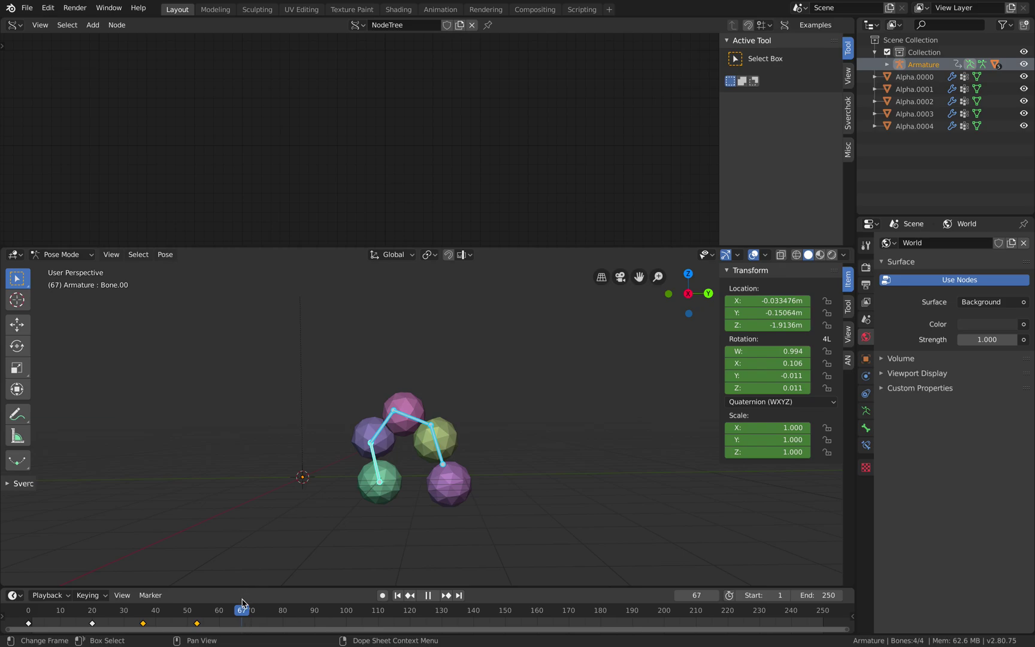
key("space")
left_click(444, 459)
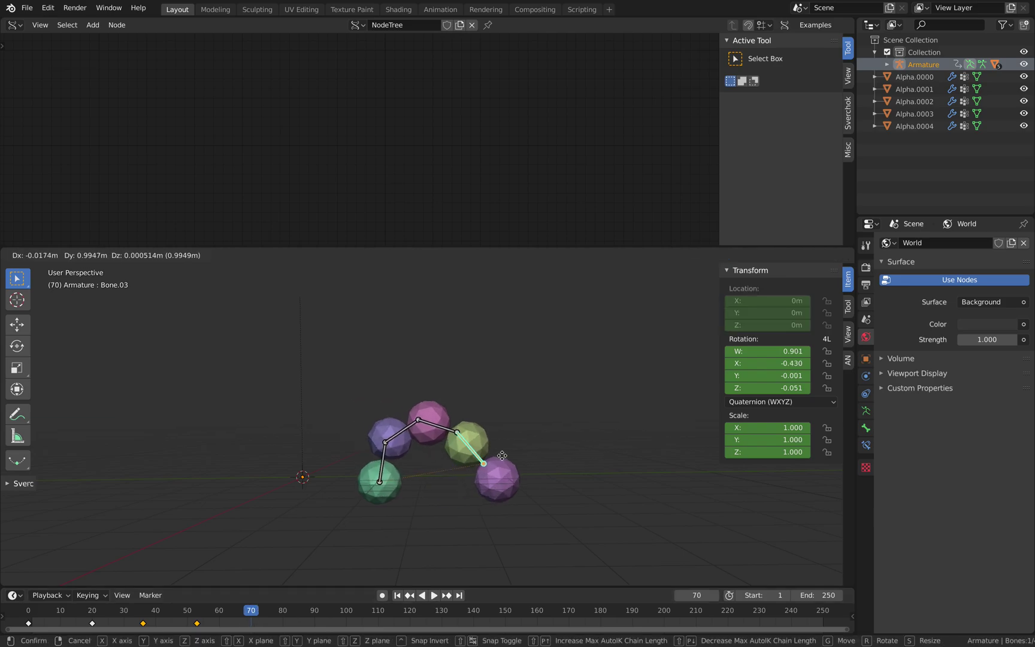
left_click(518, 458)
key("a")
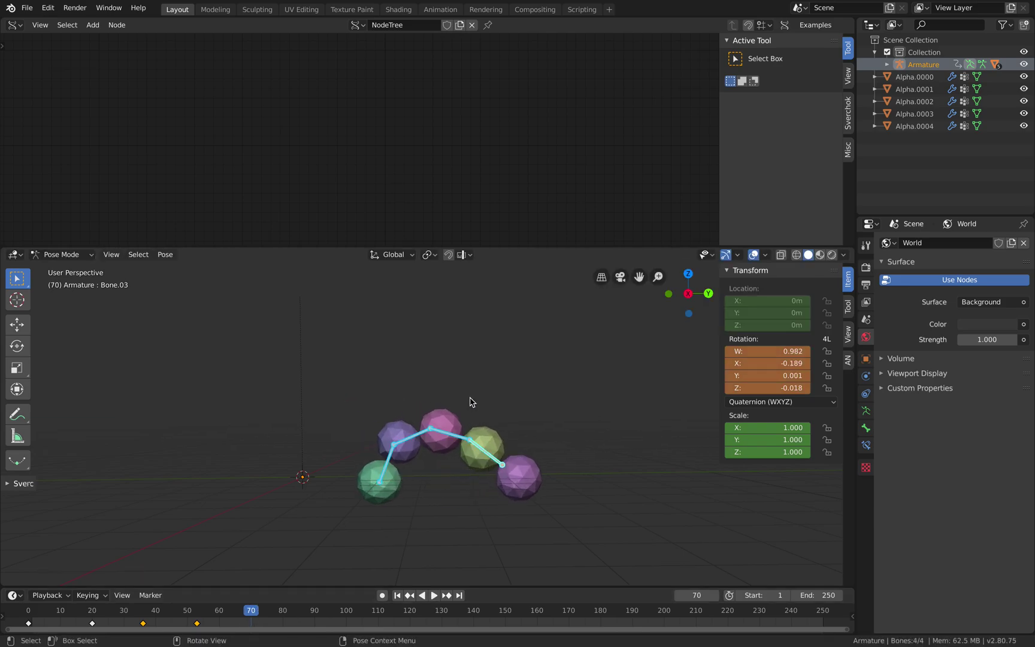
key("i")
left_click(470, 399)
At frame 81, pull the base bone about 1.4 m toward the end sphere and keyframe all the bones with LocRotScale
key("shift+ctrl+space")
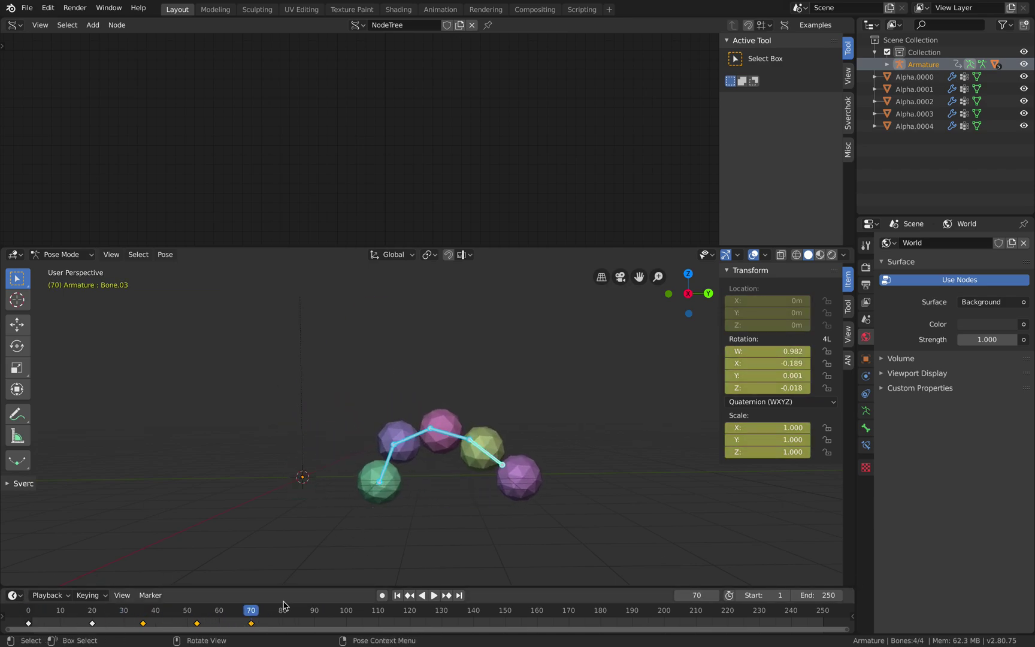
key("space")
left_click(388, 462)
key("g")
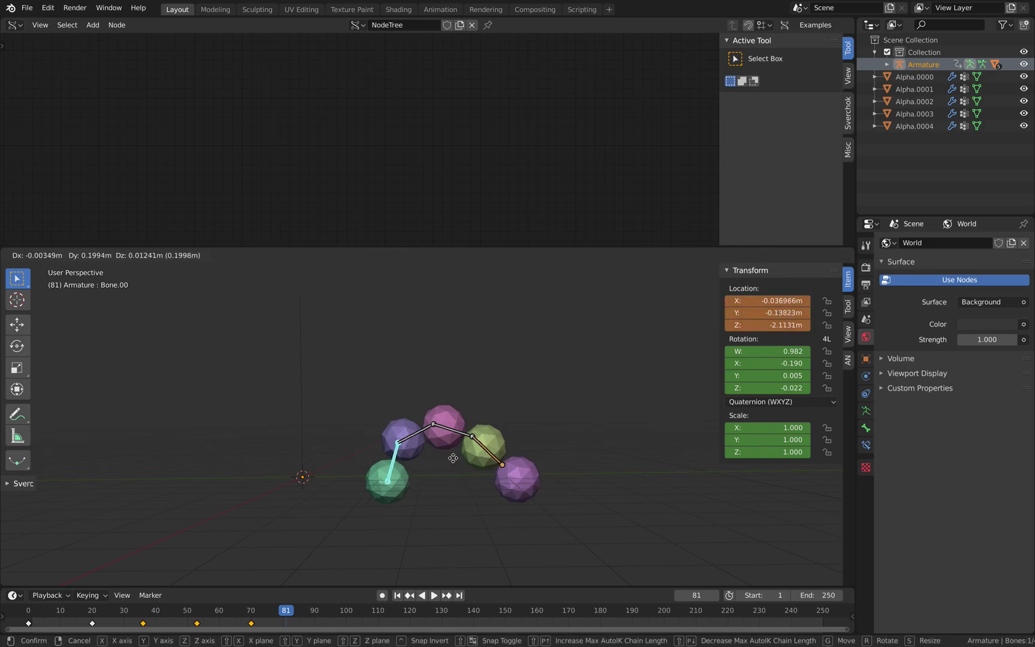
left_click(510, 450)
key("i")
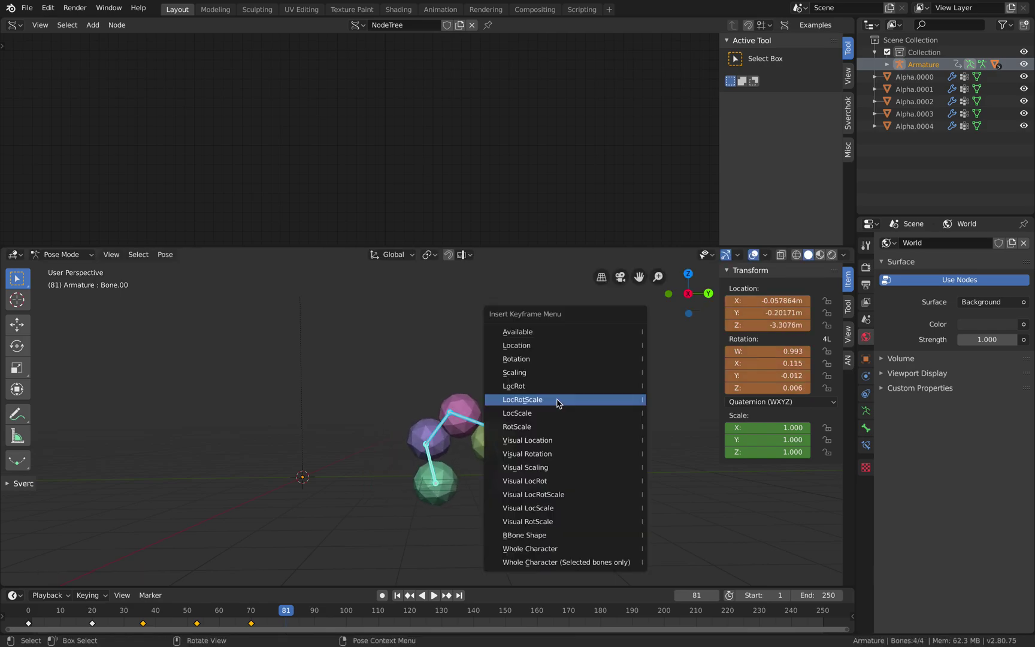
left_click(557, 400)
At frame 92, stretch the chain by moving the end bone about 1.1 m forward and keyframe all the bones
mouse_move(310, 611)
left_mouse_down()
mouse_move(289, 613)
mouse_move(315, 606)
left_mouse_up()
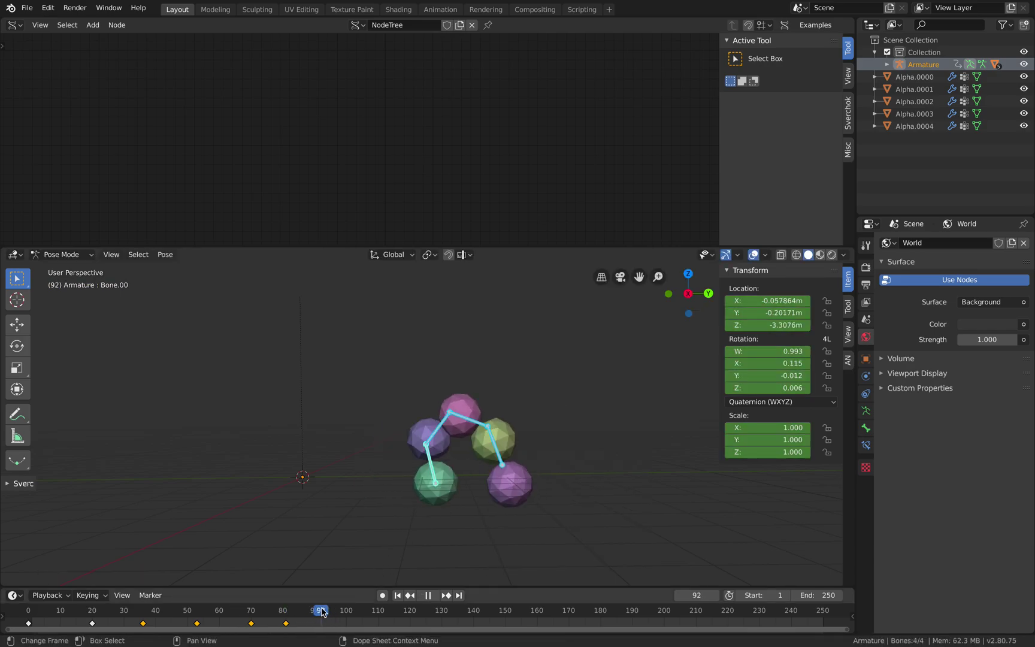
key("space")
left_click(502, 458)
key("g")
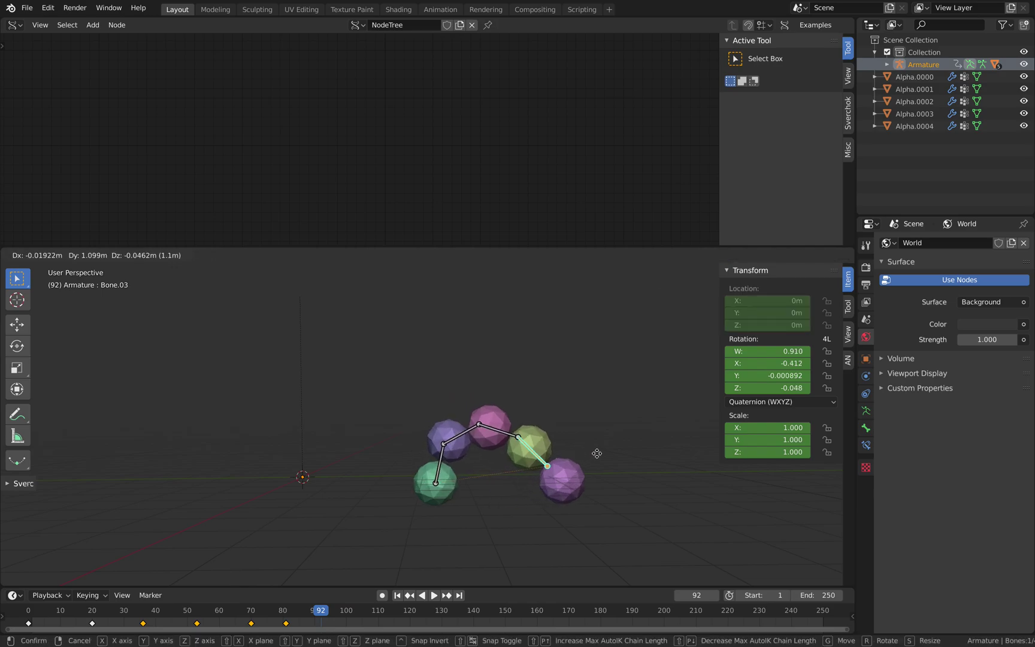
left_click(598, 422)
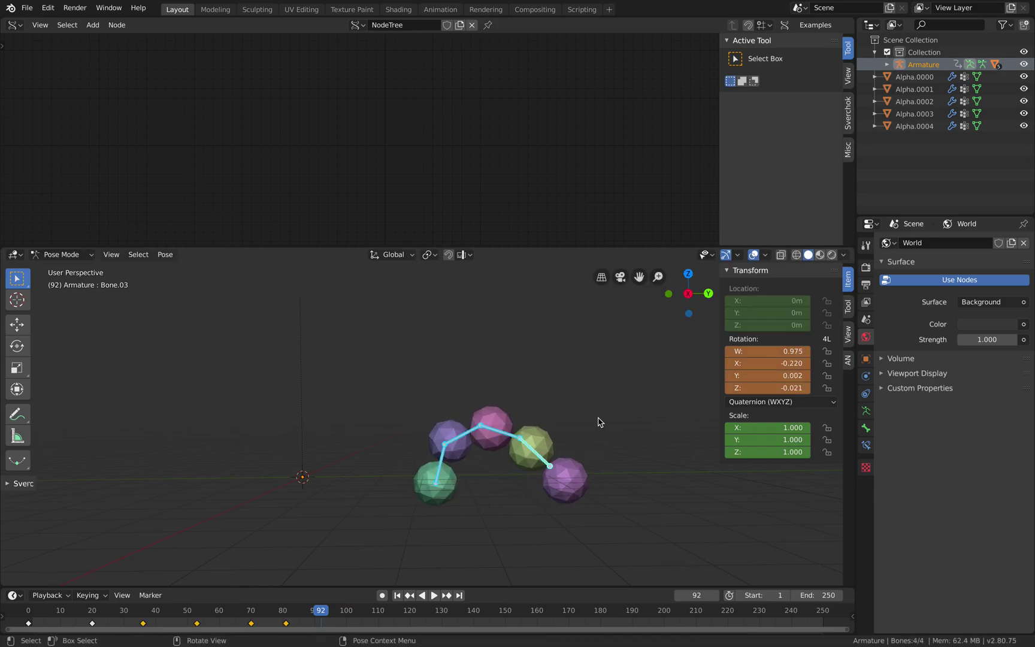
key("i")
left_click(599, 420)
At frame 106, bring the base bone about 1.4 m closer to the end sphere and keyframe all the bones
key("space")
left_click(312, 610)
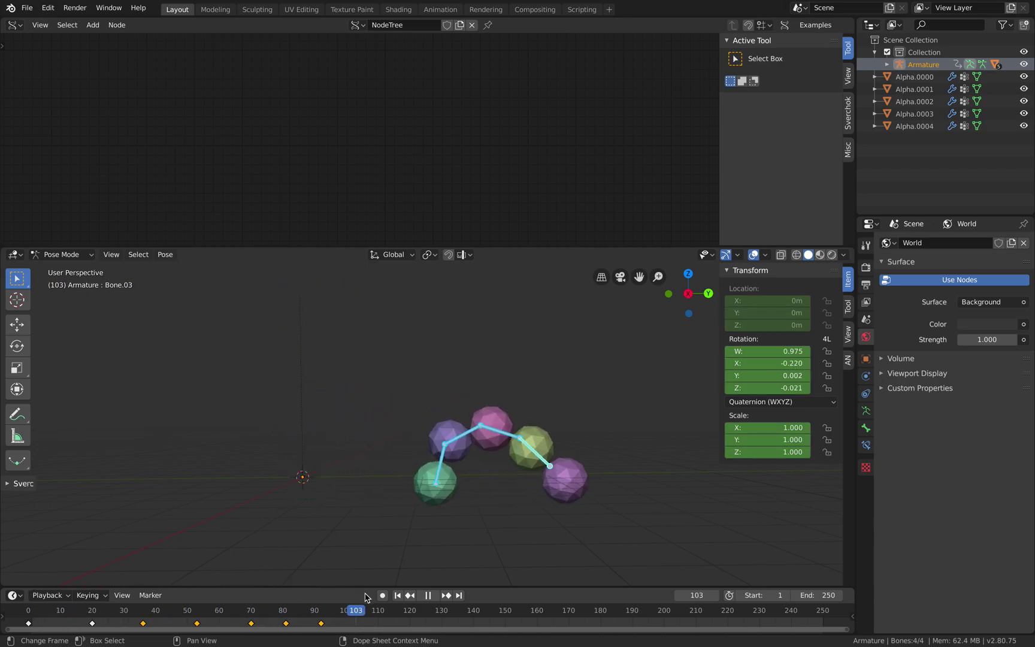
key("space")
left_click(437, 466)
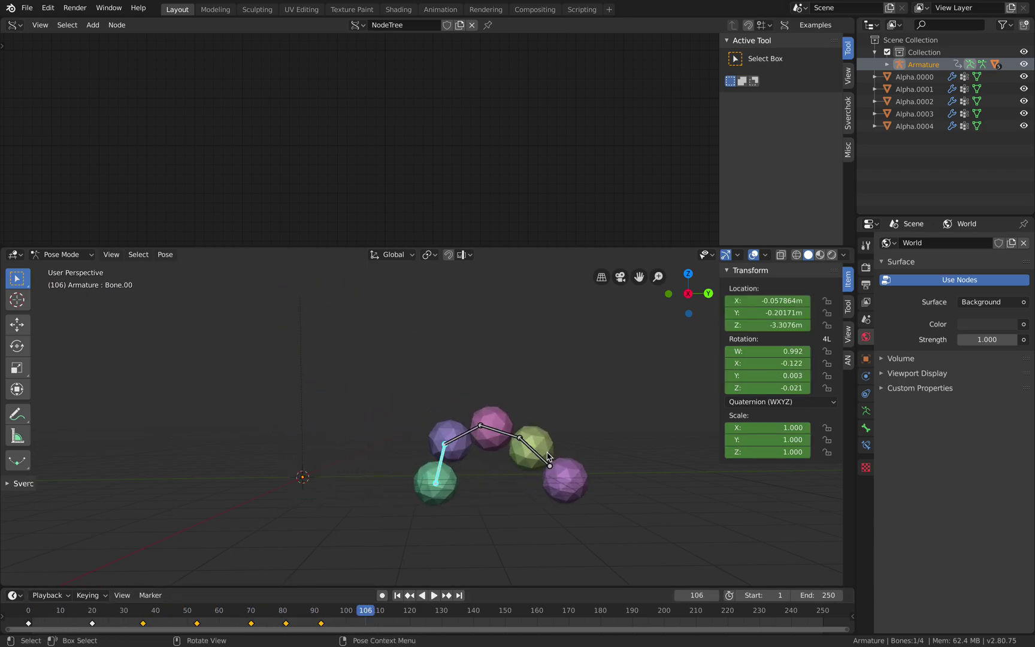
middle_click_drag(563, 416, 553, 405, "shift")
key("g")
left_click(597, 409)
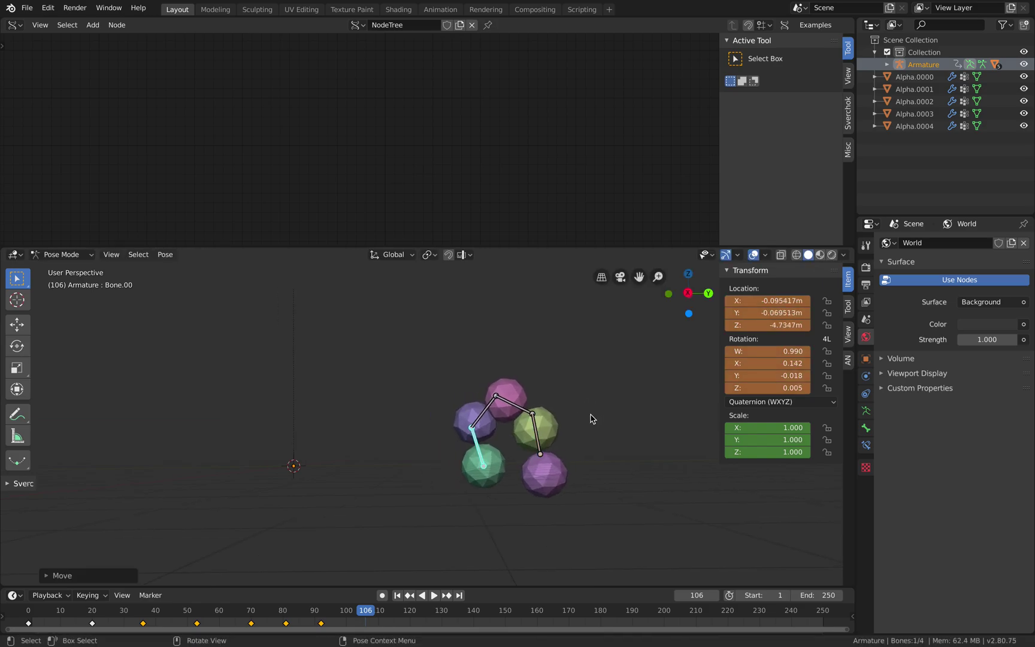
key("a")
key("i")
left_click(604, 417)
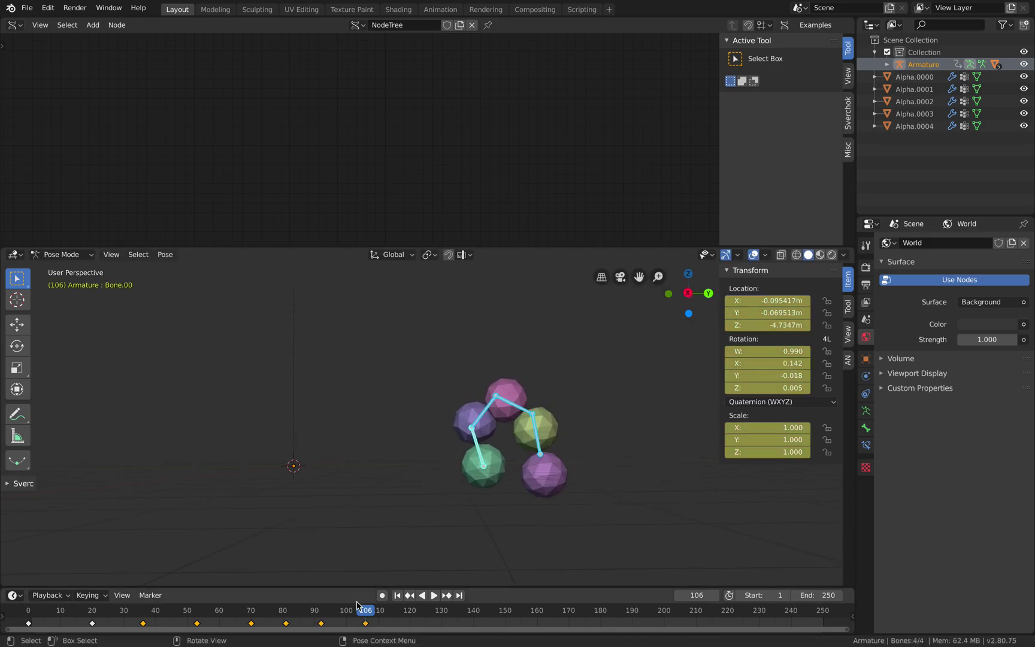
At frame 121, move the end bone about 1.8 m forward into a flatter arch and keyframe all the bones with LocRotScale
key("space")
key("space")
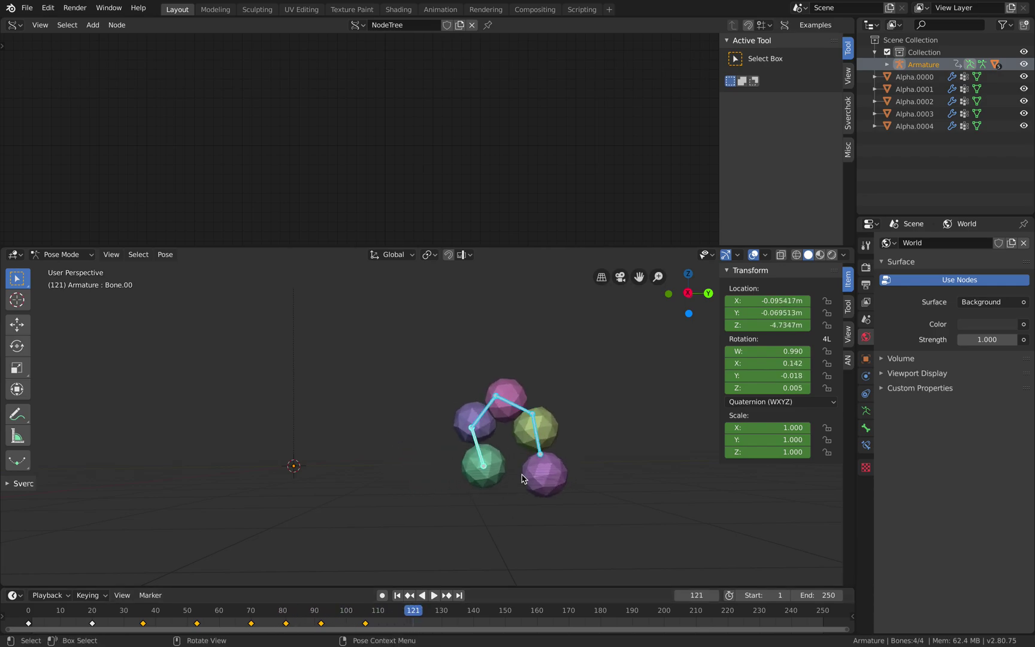
left_click(539, 439)
key("g")
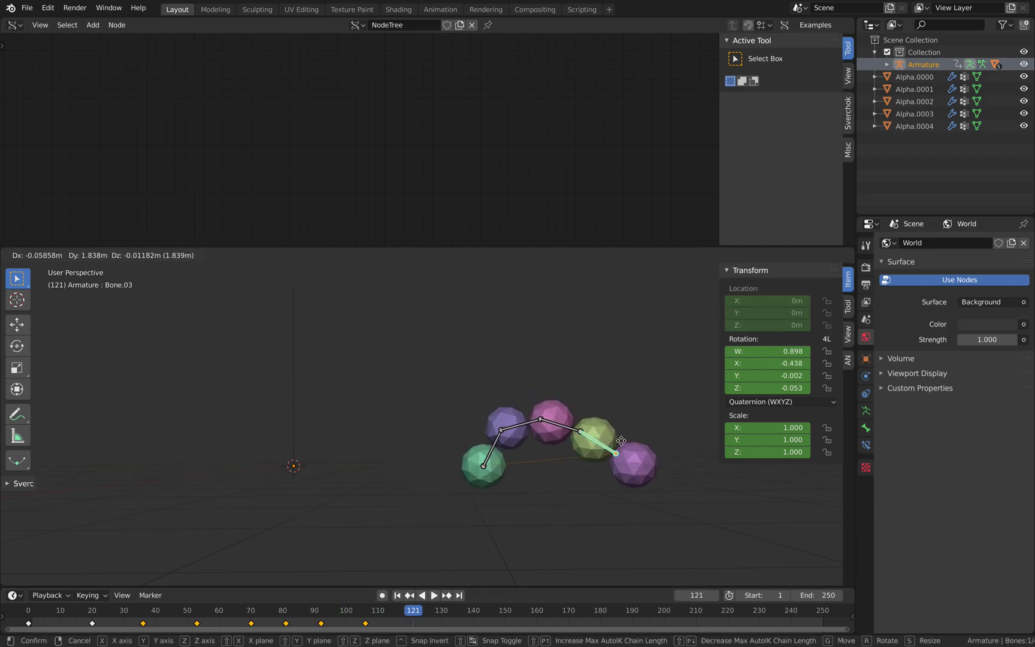
left_click(623, 441)
key("a")
key("i")
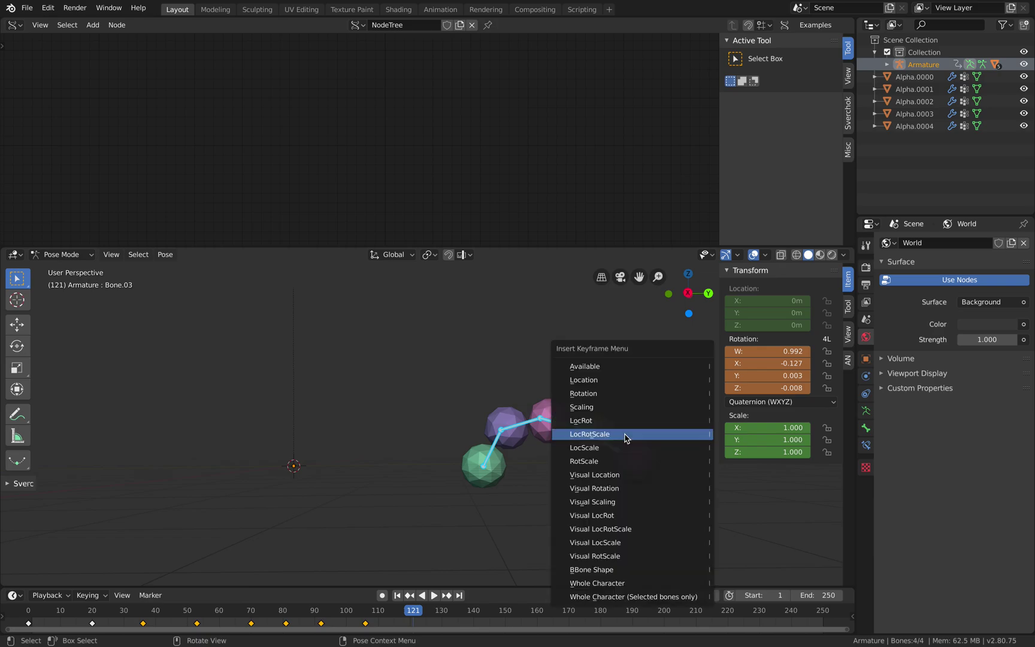
left_click(625, 435)
Play the crawl animation from the start to review the motion
left_click_drag(407, 611, 28, 609)
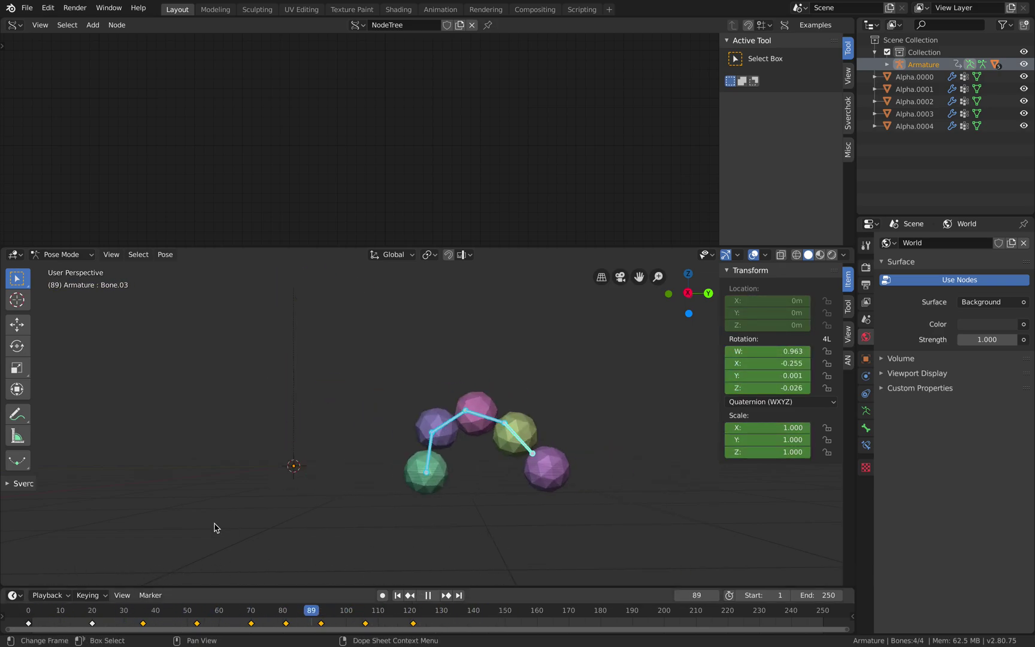
key("space")
middle_click_drag(494, 321, 499, 350)
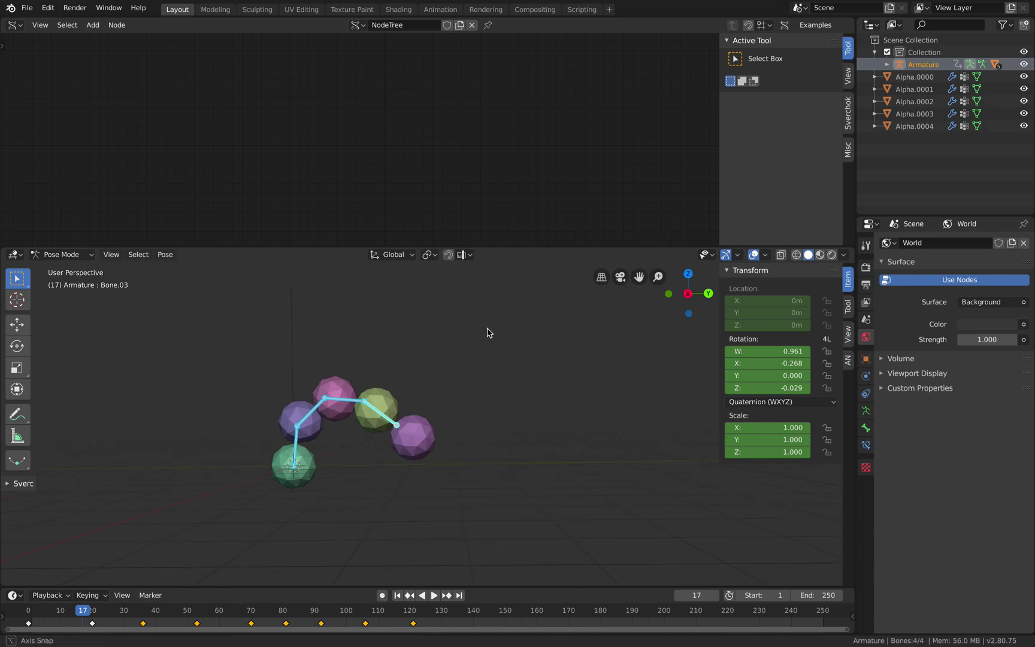
Deselect all the bones, save the file as demoworm_001.blend and replay the crawl
key("alt+a")
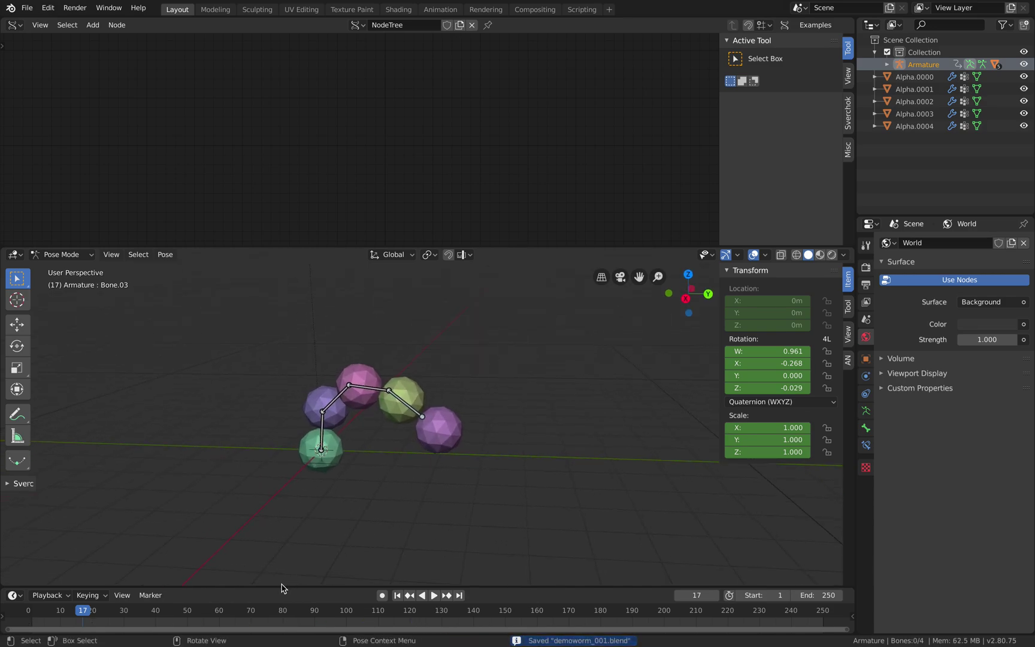
left_click_drag(131, 609, 162, 571)
key("space")
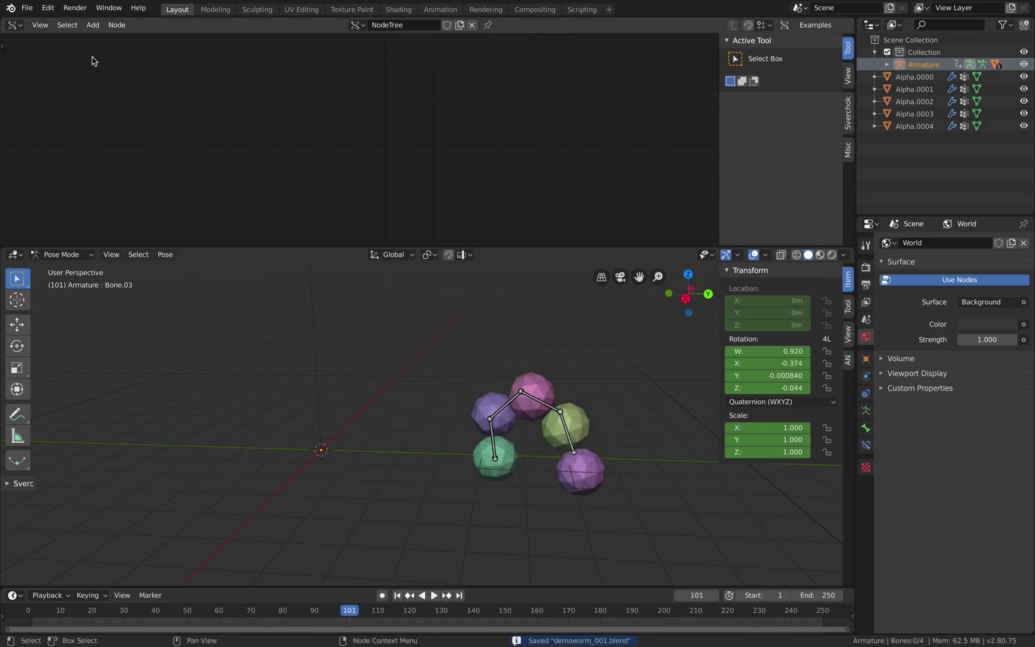
Set the scene's end frame to 120 and save the file
left_click(24, 10)
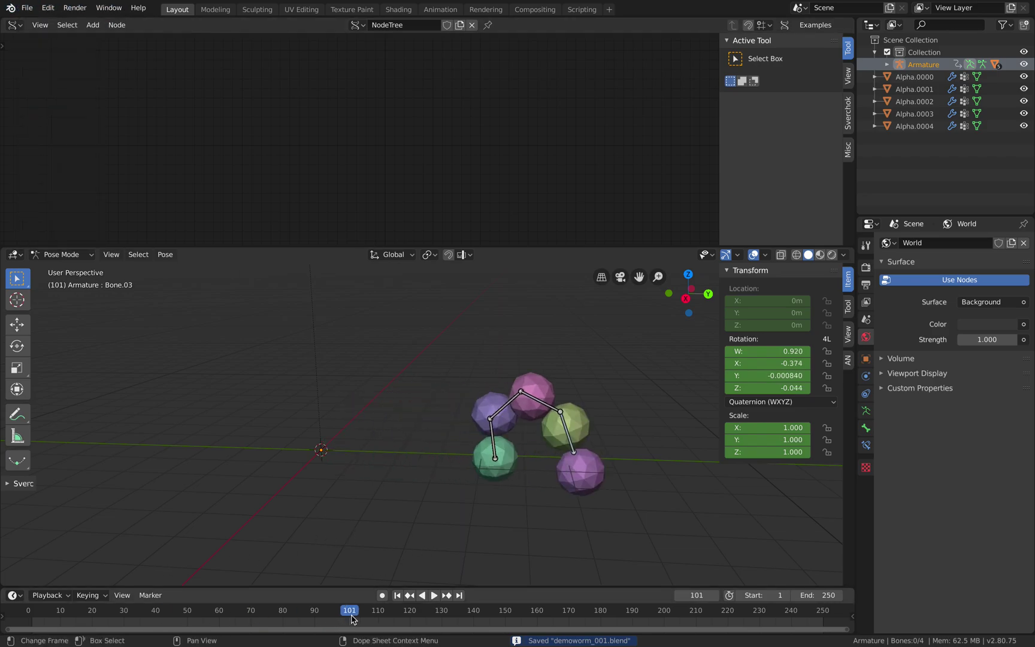
mouse_move(351, 615)
left_mouse_down()
mouse_move(173, 612)
mouse_move(444, 614)
mouse_move(372, 611)
left_mouse_up()
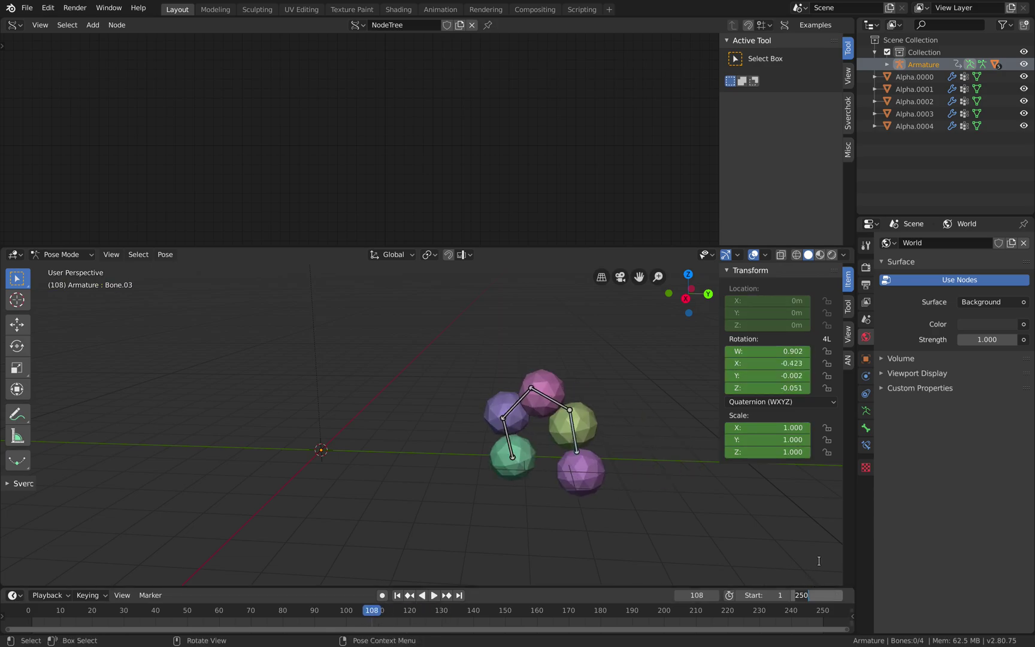
type("0")
key("Return")
middle_click_drag(517, 393, 498, 355)
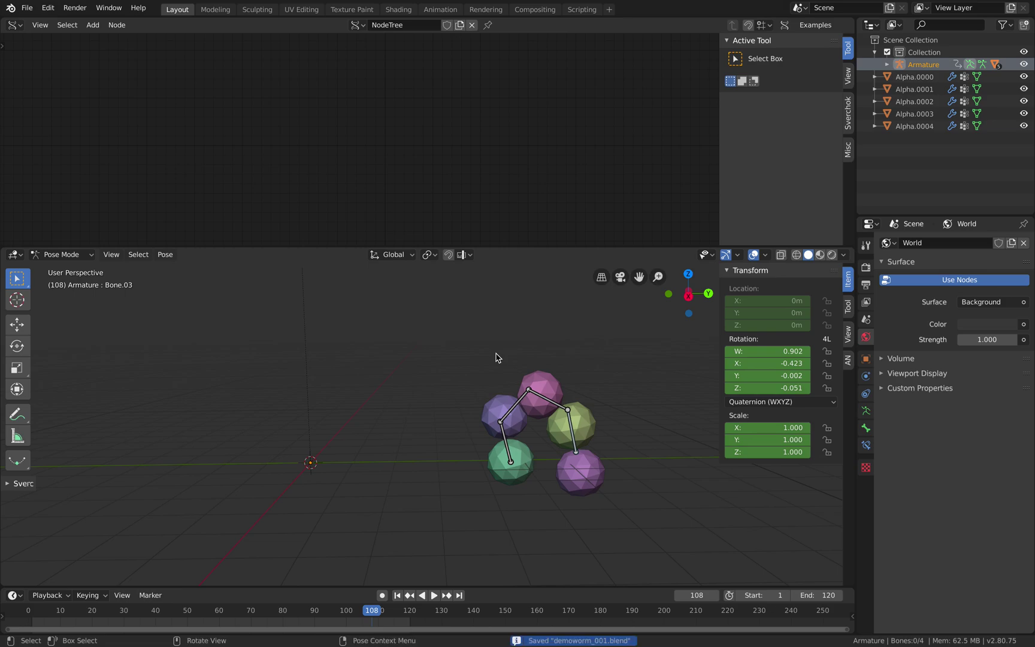
Export the scene as demoworm_001.fbx into a new Desktop folder named USDZ_DemoWorm
left_click(28, 7)
mouse_move(81, 186)
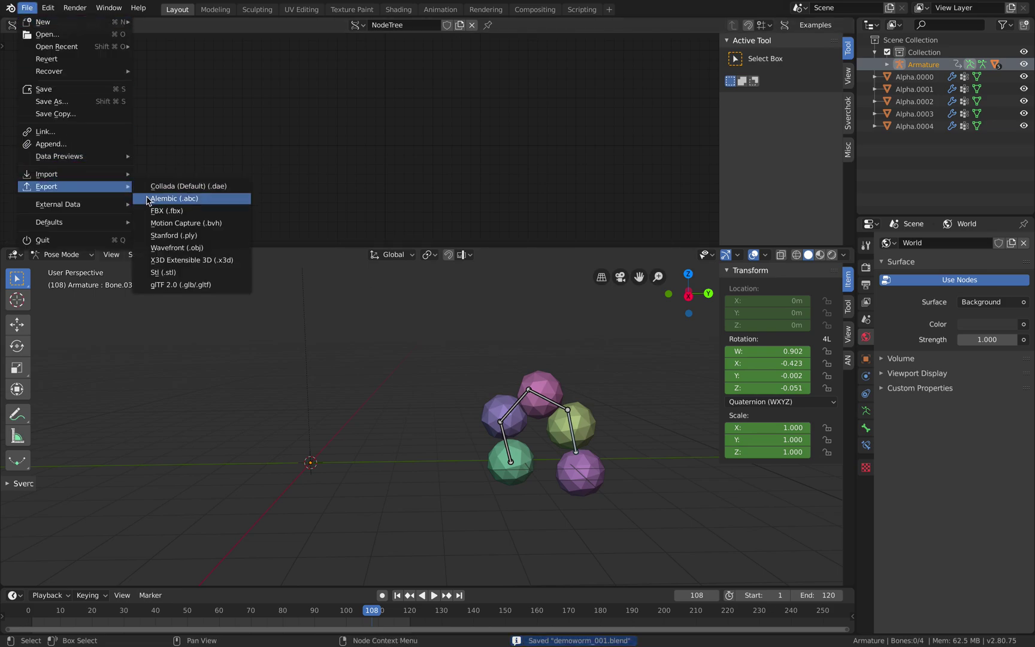
left_click(166, 210)
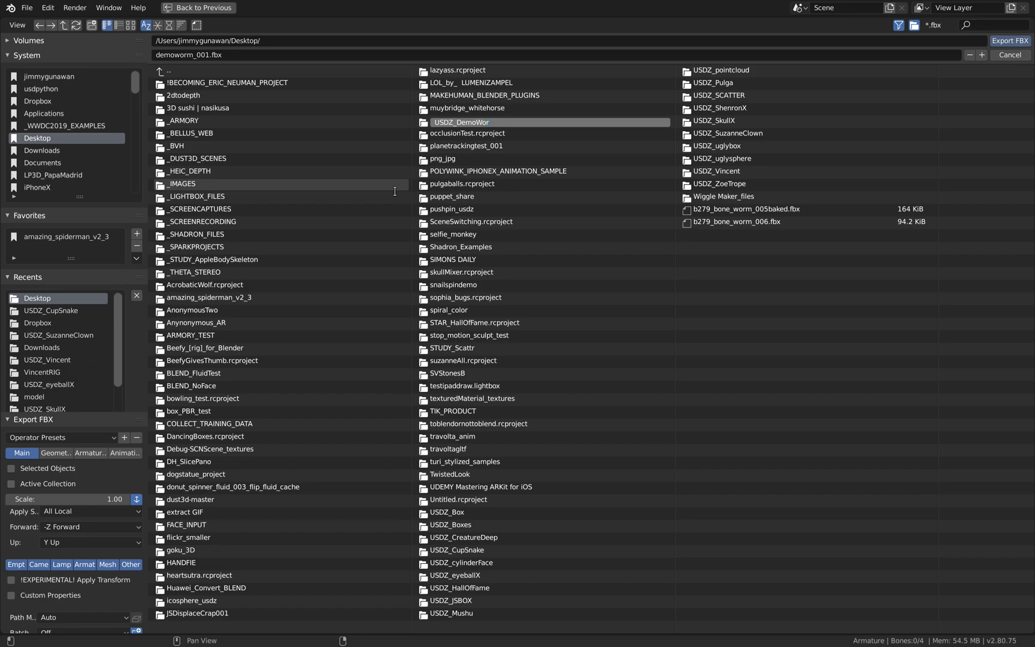
key("Return")
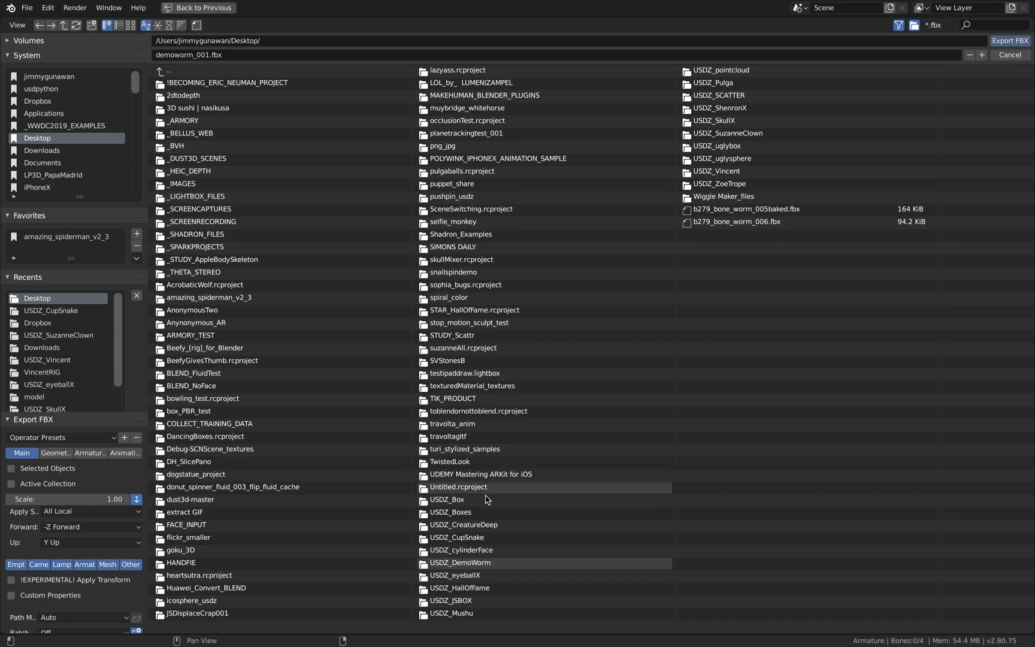
left_click(467, 563)
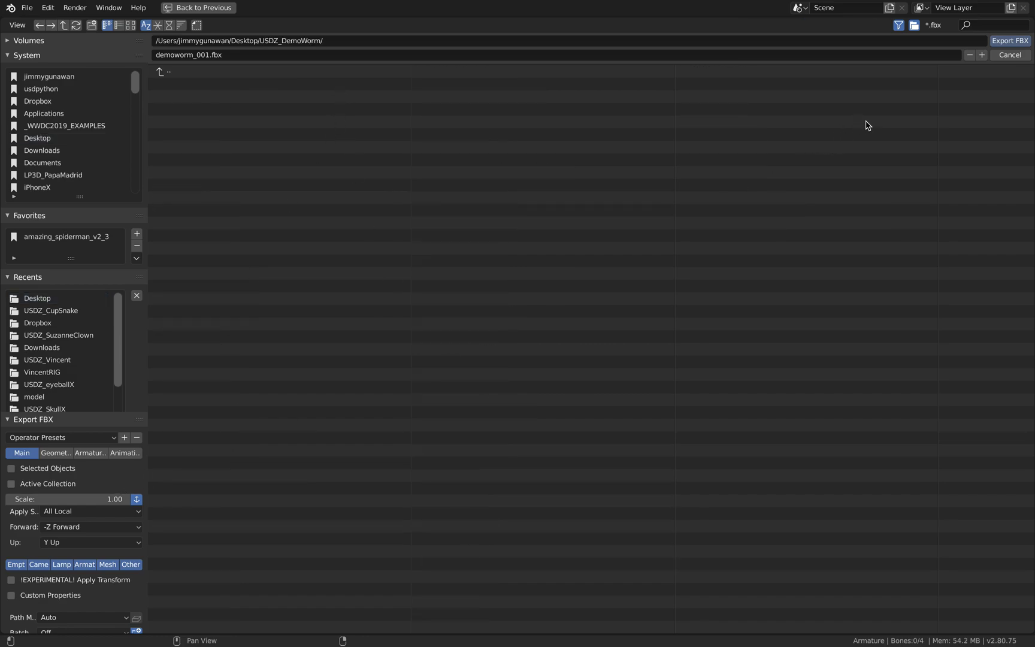
left_click(1010, 41)
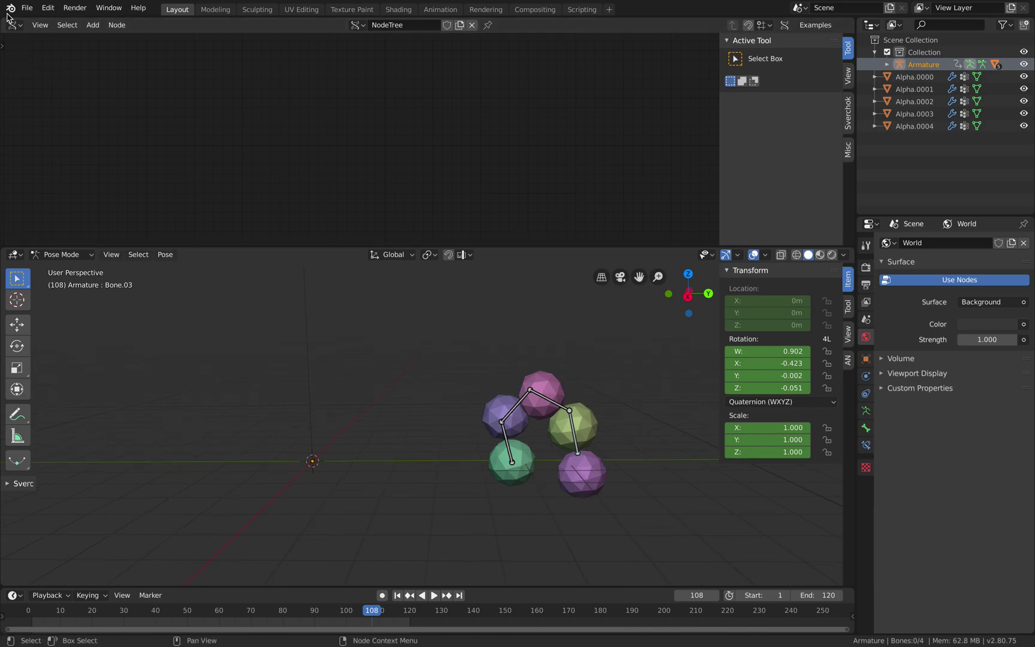
Start a new General file, discarding the unsaved changes, and delete all the default objects
left_click(28, 8)
mouse_move(44, 22)
left_click(157, 22)
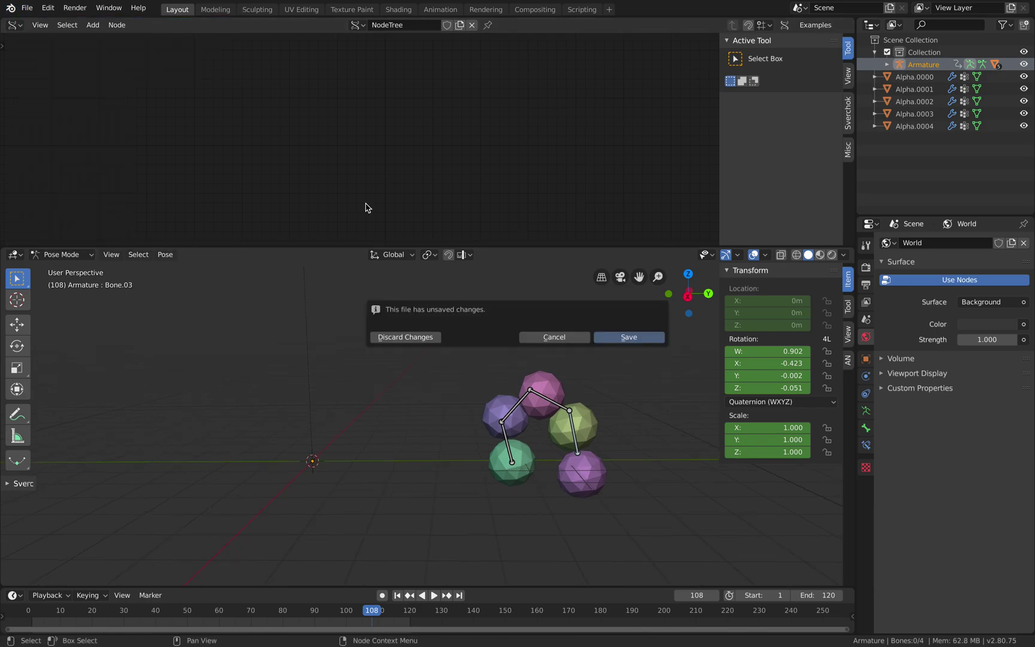
left_click(406, 337)
key("a")
key("x")
left_click(413, 339)
Import demoworm_001.fbx from the USDZ_DemoWorm folder on the Desktop
left_click(27, 9)
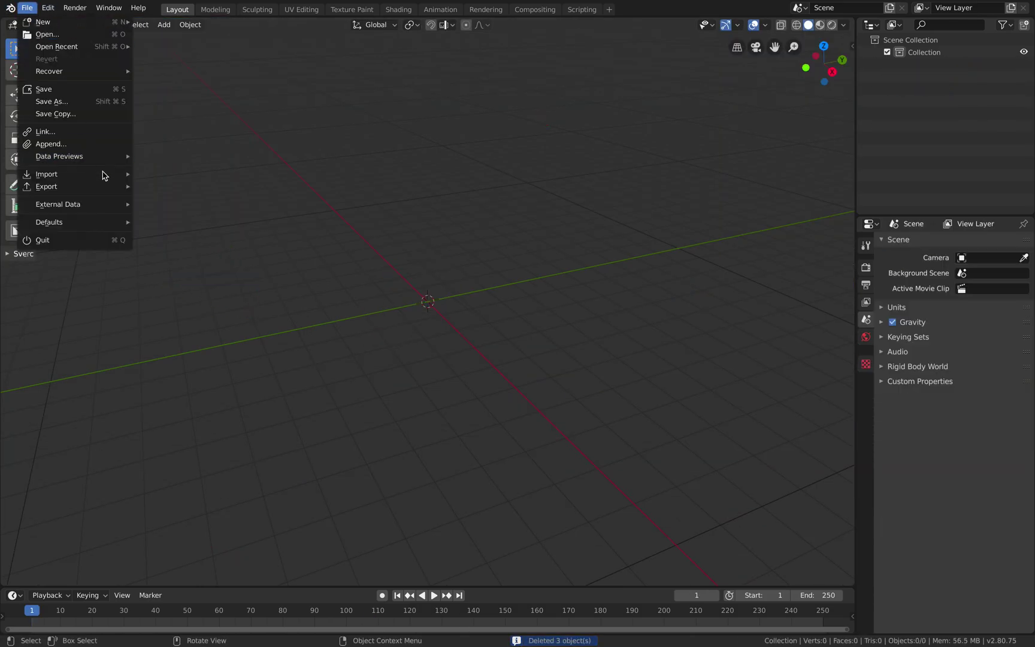
mouse_move(103, 175)
left_click(192, 187)
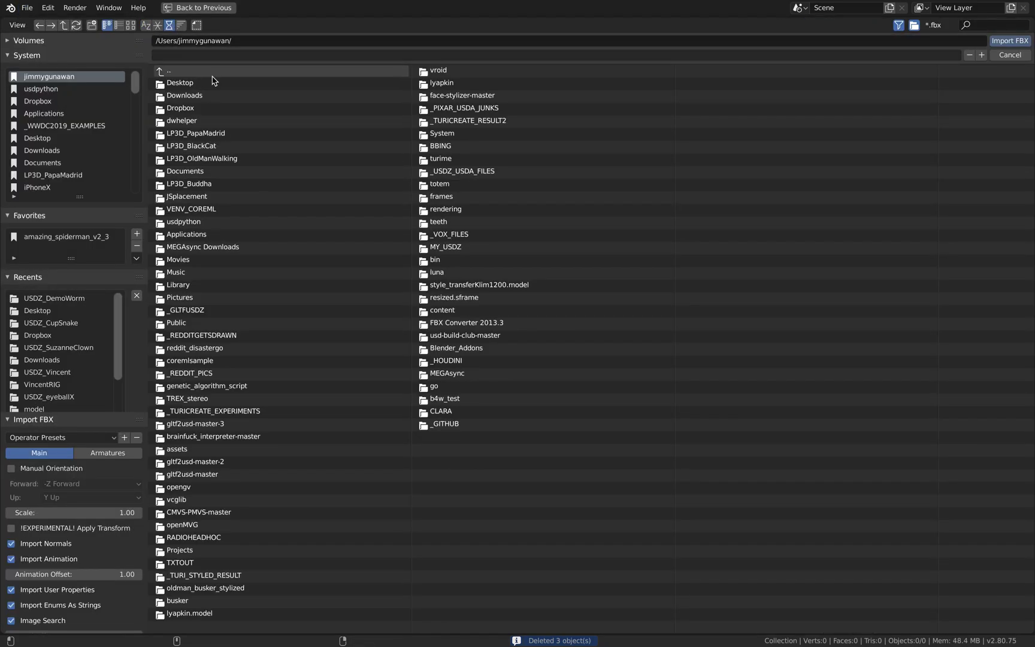
left_click(214, 83)
left_click(226, 84)
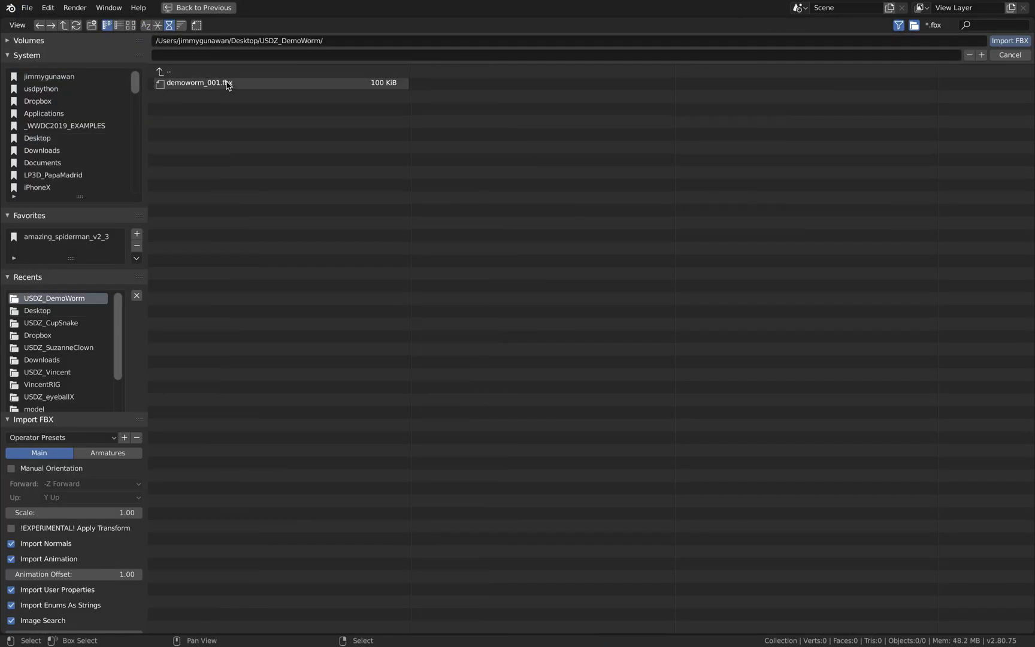
double_click(228, 83)
Play the imported worm's animation and inspect its spheres from another angle
key("space")
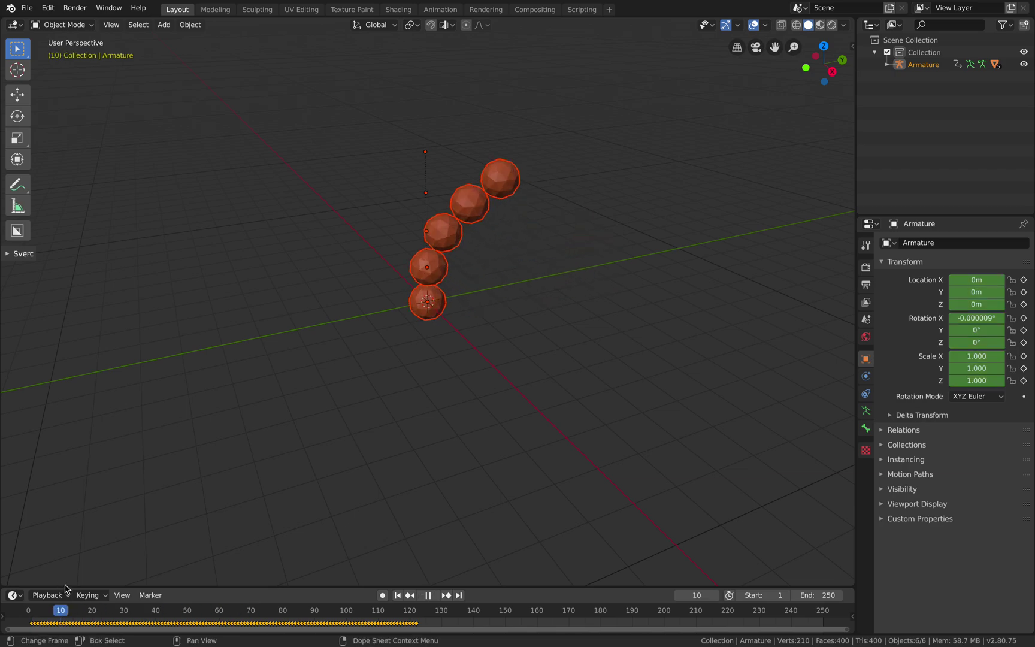
key("space")
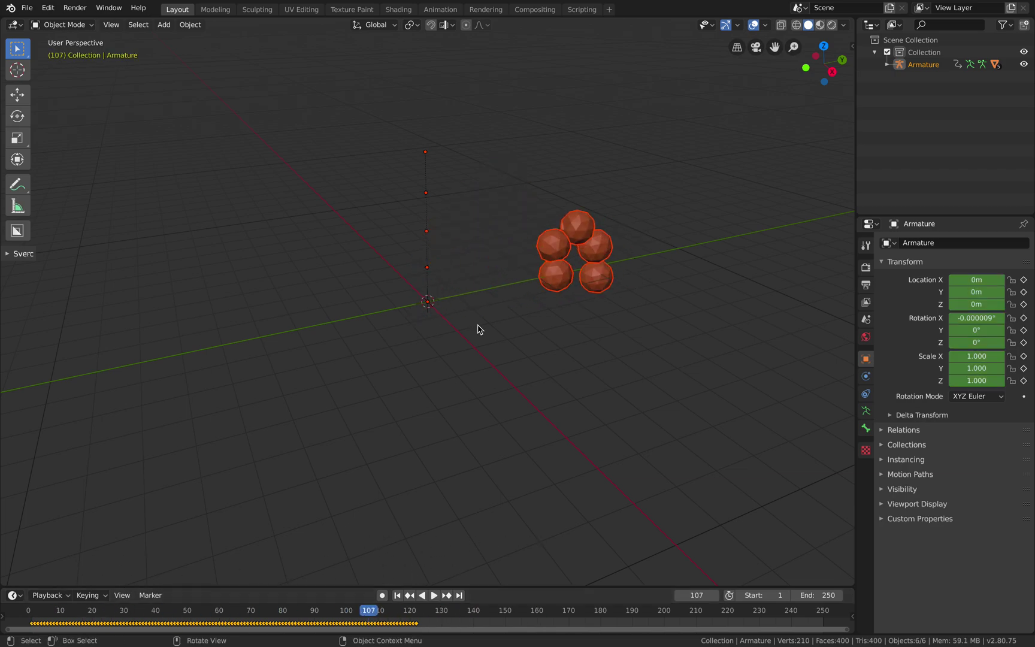
left_click(554, 236)
middle_click_drag(553, 236, 594, 248)
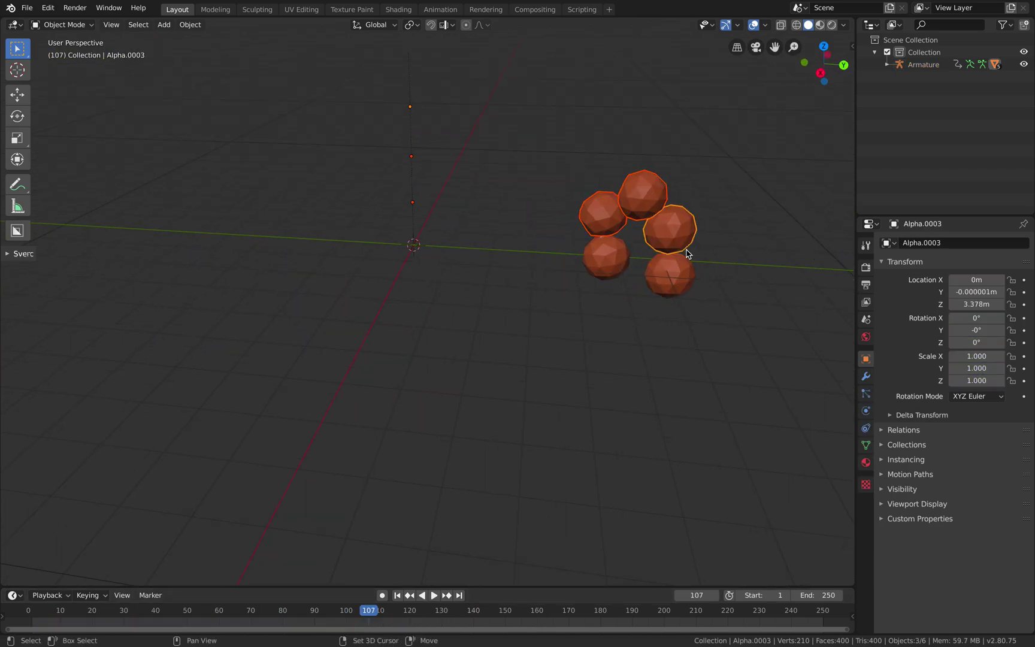
Select the five worm spheres without the armature and apply their object transforms
key("alt+a")
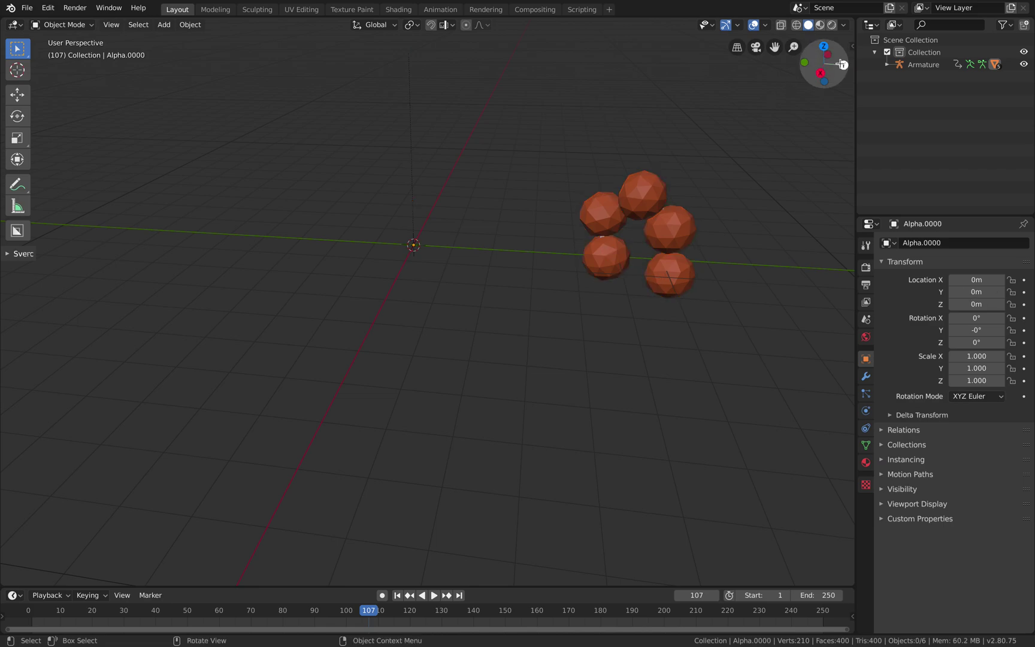
left_click(851, 48)
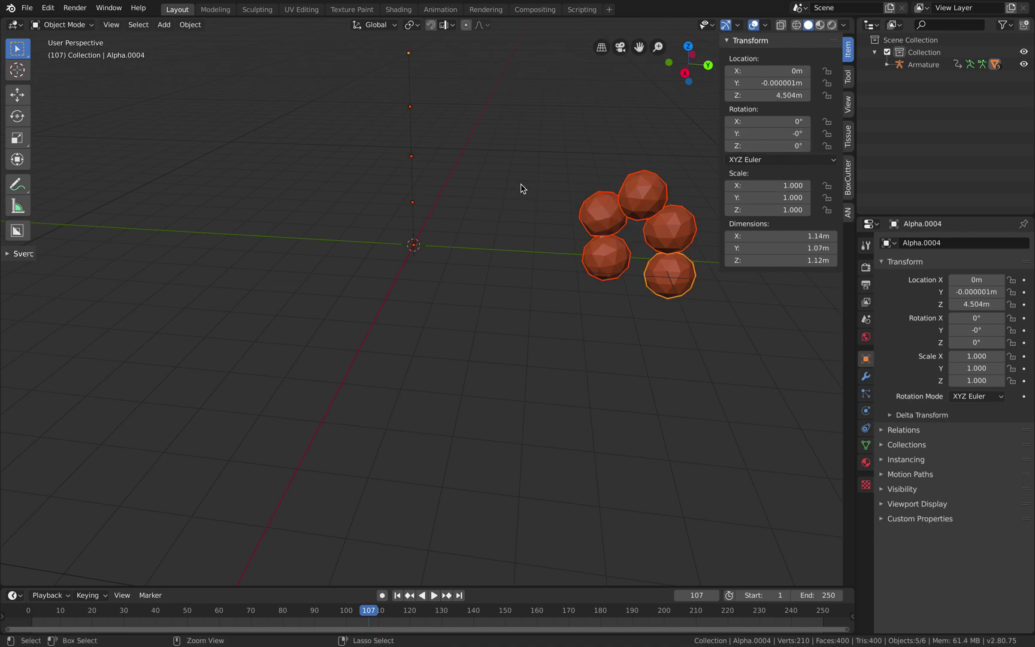
key("ctrl+a")
left_click(532, 221)
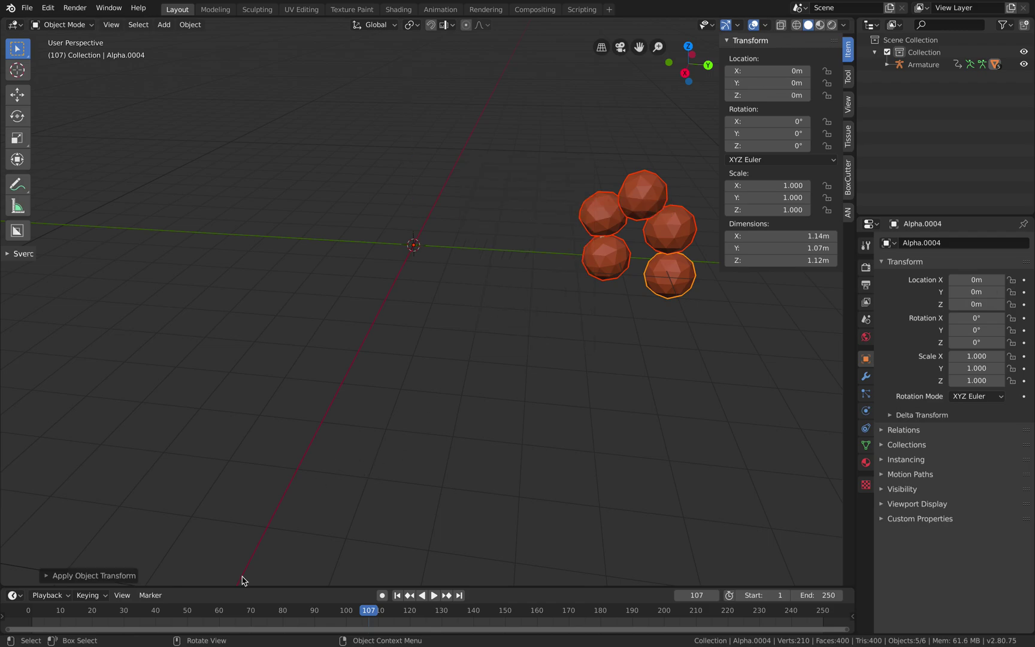
Play the worm's animation from an earlier frame, stop it, and set the scene's end frame to 120
left_click_drag(218, 612, 111, 577)
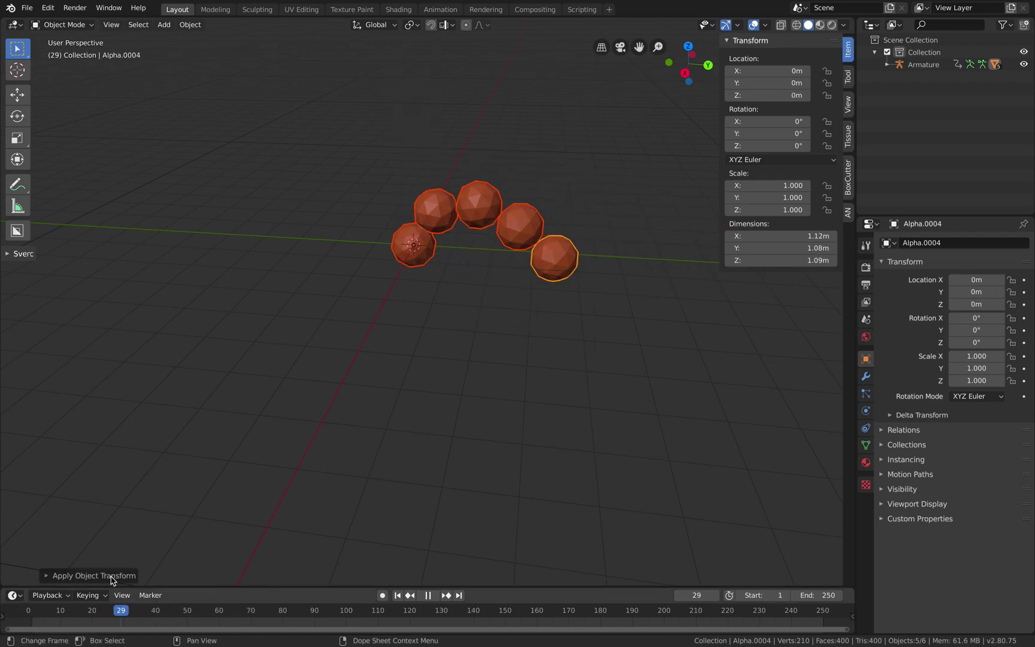
key("space")
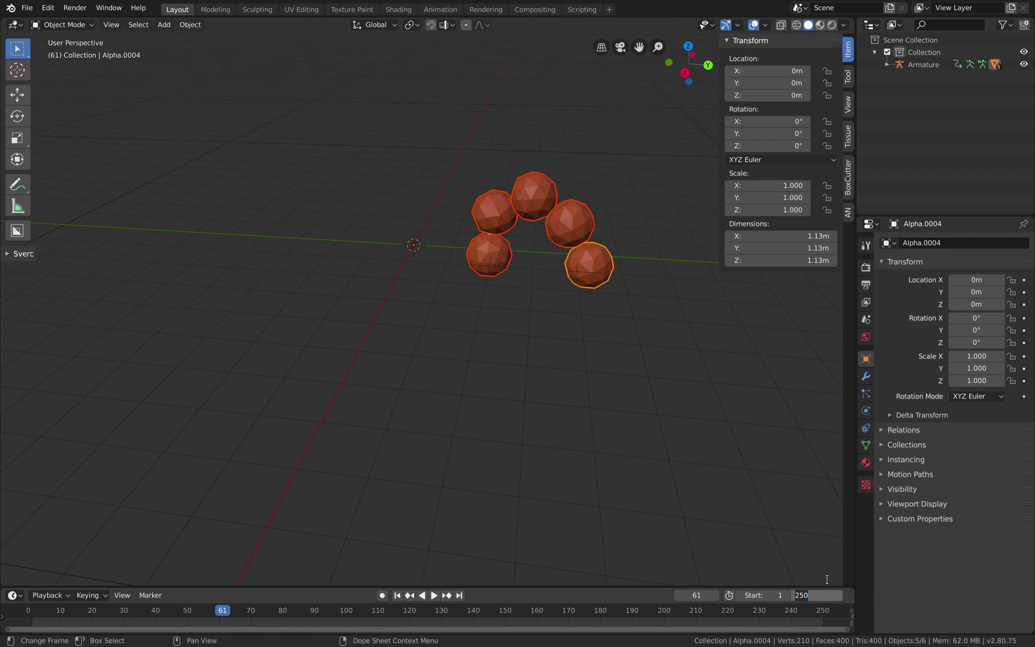
type("120")
key("Return")
Export the scene as untitled in glTF 2.0 format with separate .gltf and .bin files into the Desktop's USDZ_DemoWorm folder
left_click(27, 8)
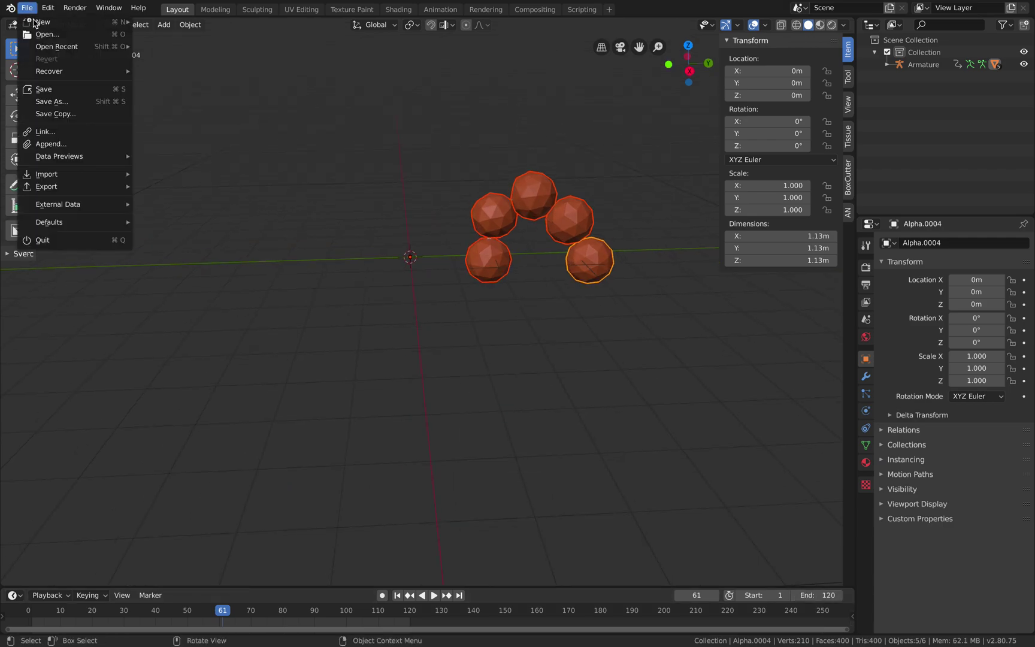
mouse_move(72, 186)
left_click(180, 285)
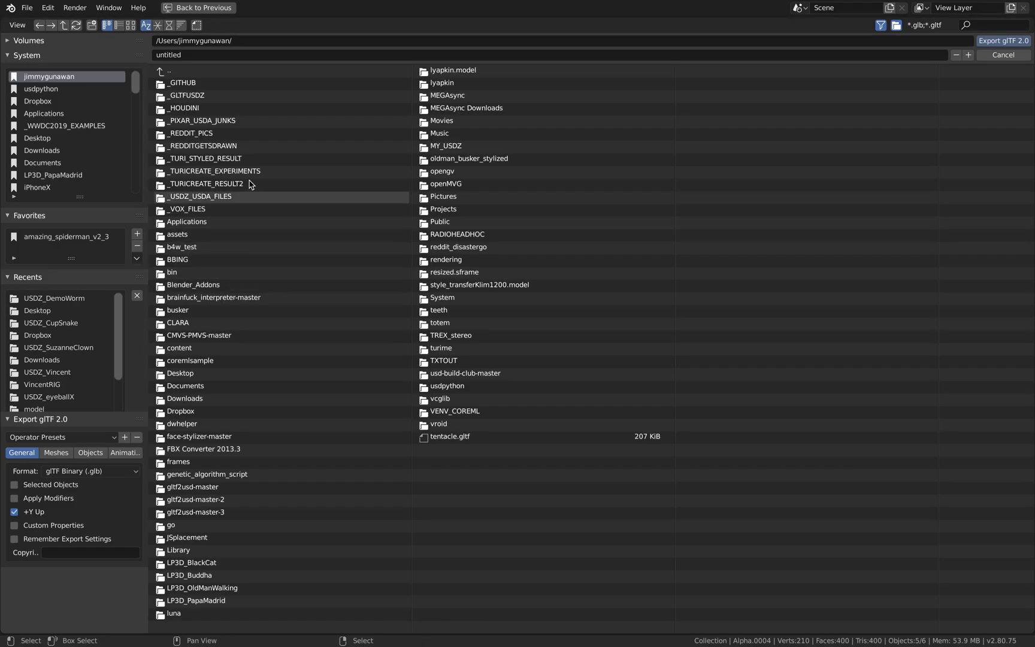
left_click(75, 137)
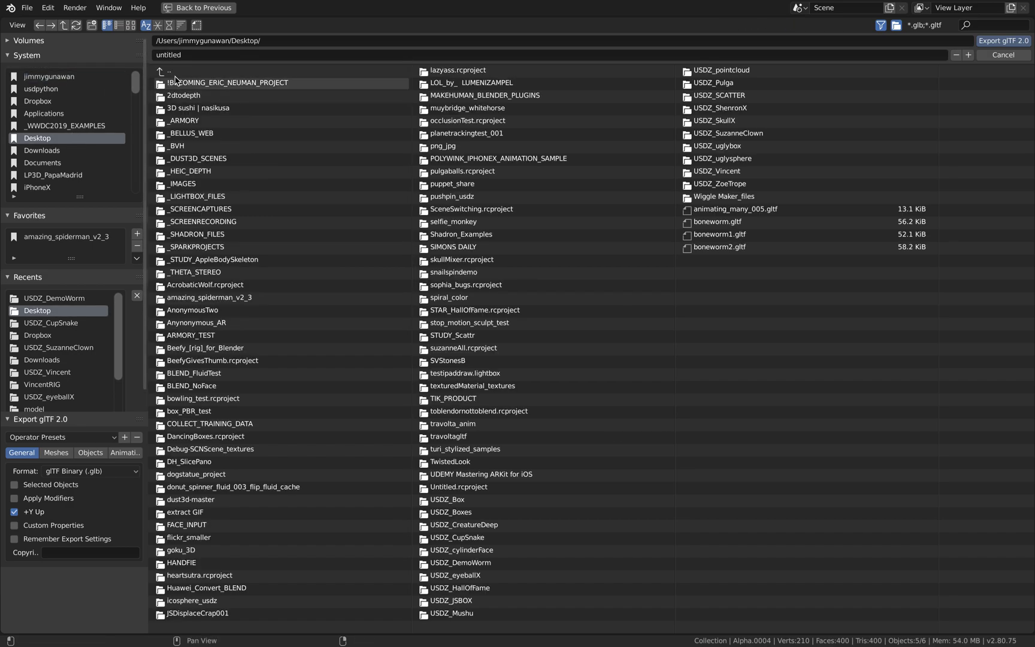
left_click(169, 24)
left_click(188, 82)
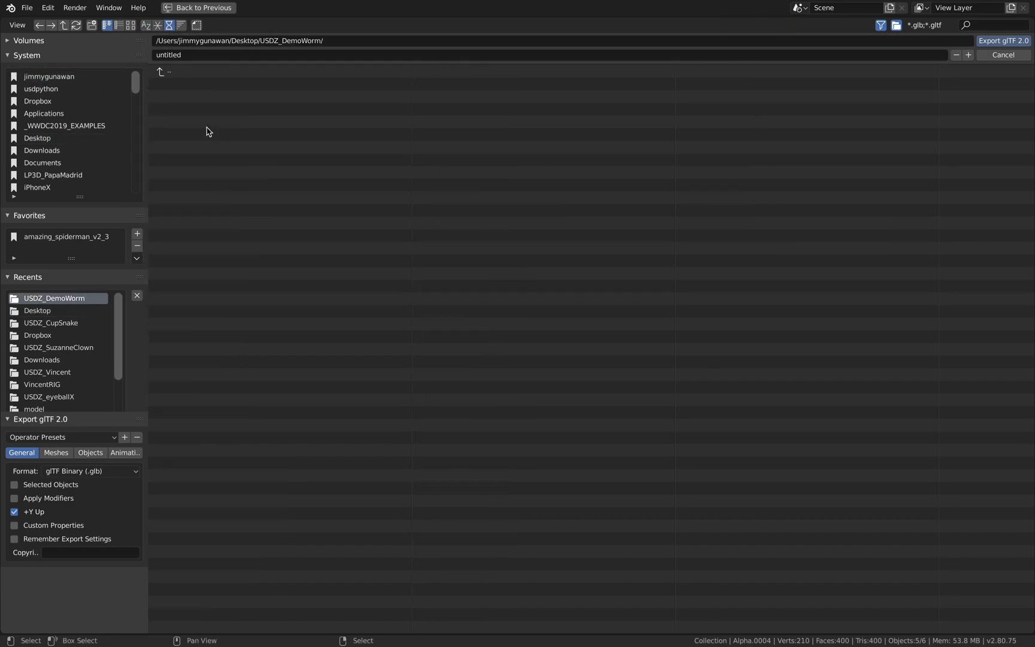
left_click(99, 473)
left_click(110, 514)
left_click(989, 41)
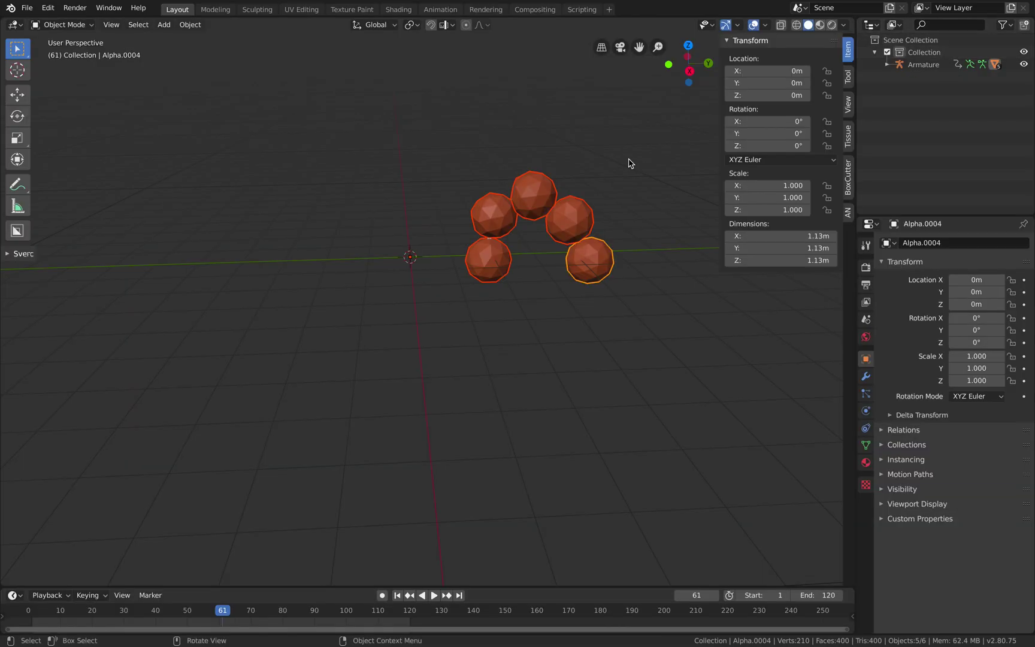
Switch to Finder and open the USDZ_DemoWorm folder on the Desktop
key("ctrl+Left")
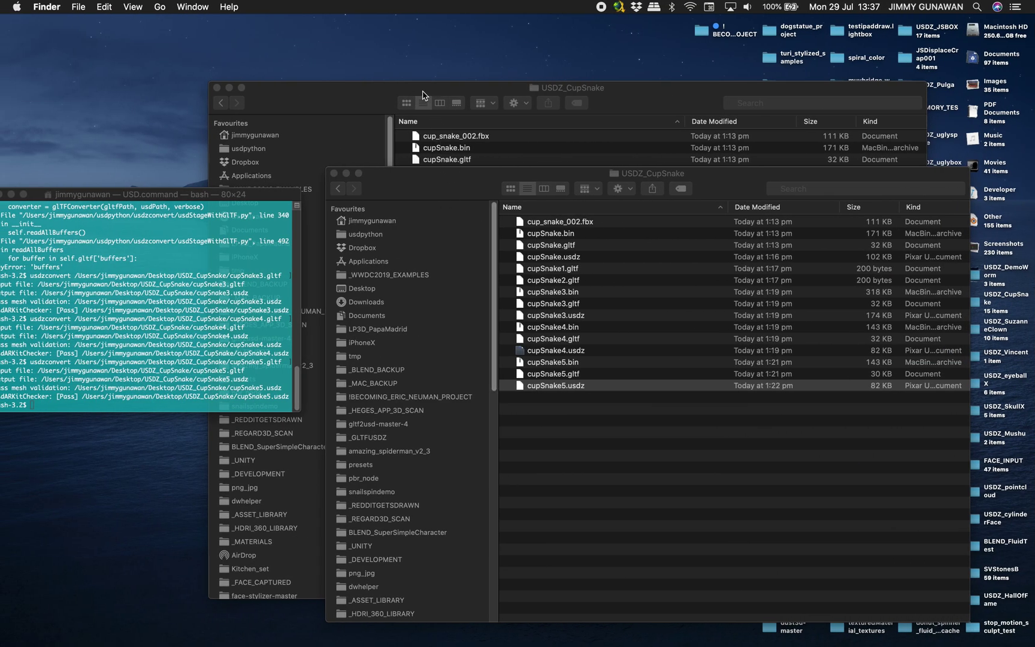
left_click(422, 94)
left_click(286, 204)
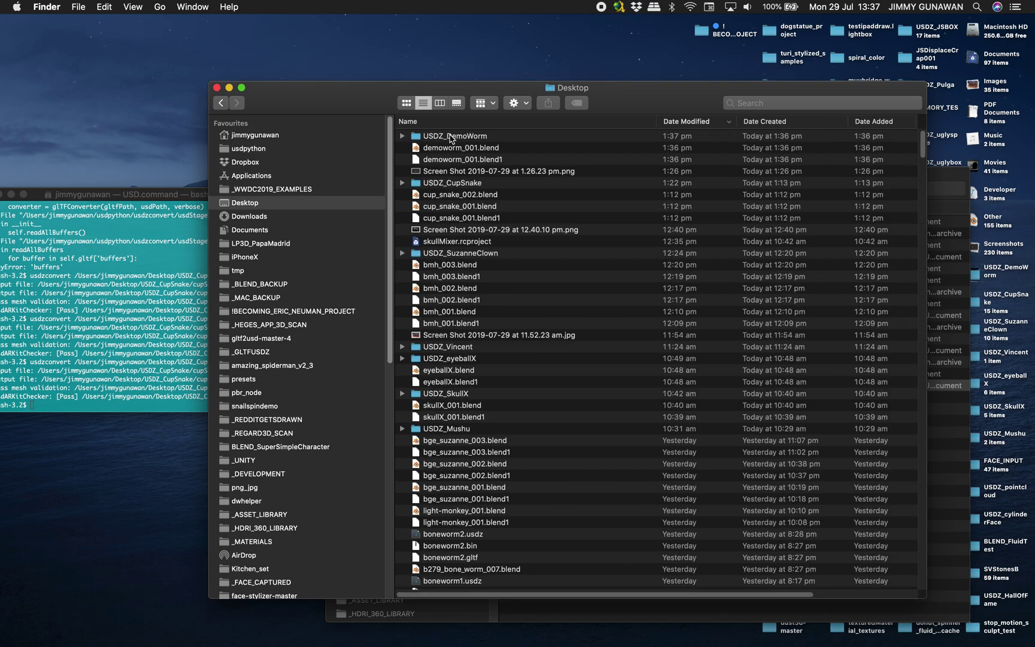
left_click(452, 139)
double_click(453, 138)
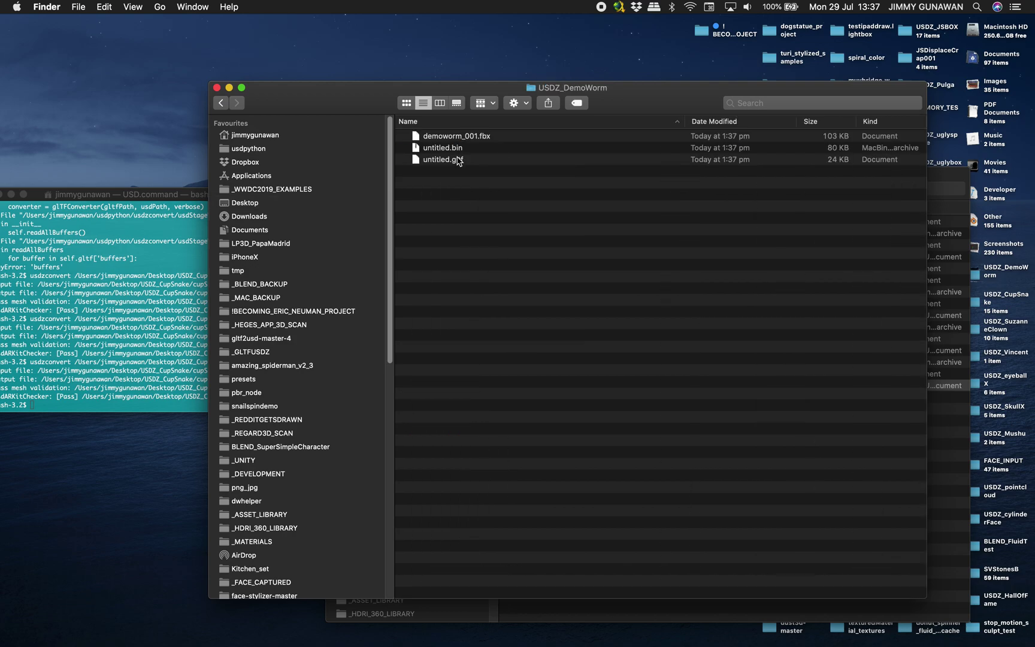
In Terminal, run usdzconvert on untitled.gltf from the USDZ_DemoWorm folder
left_click(458, 160)
left_click(185, 271)
left_click_drag(190, 200, 224, 210)
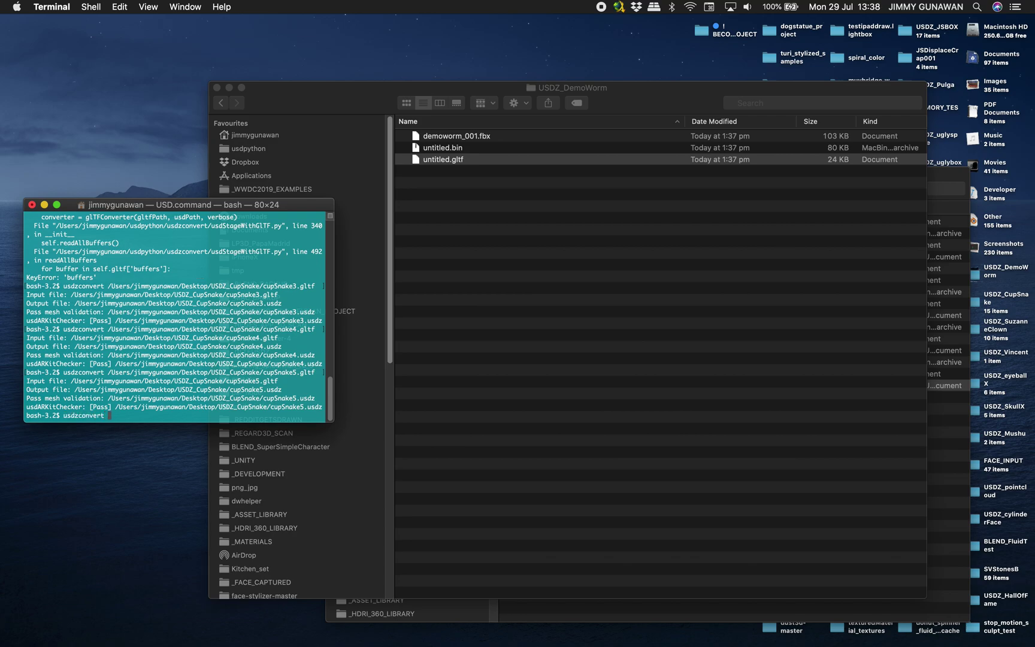
left_click_drag(459, 163, 219, 306)
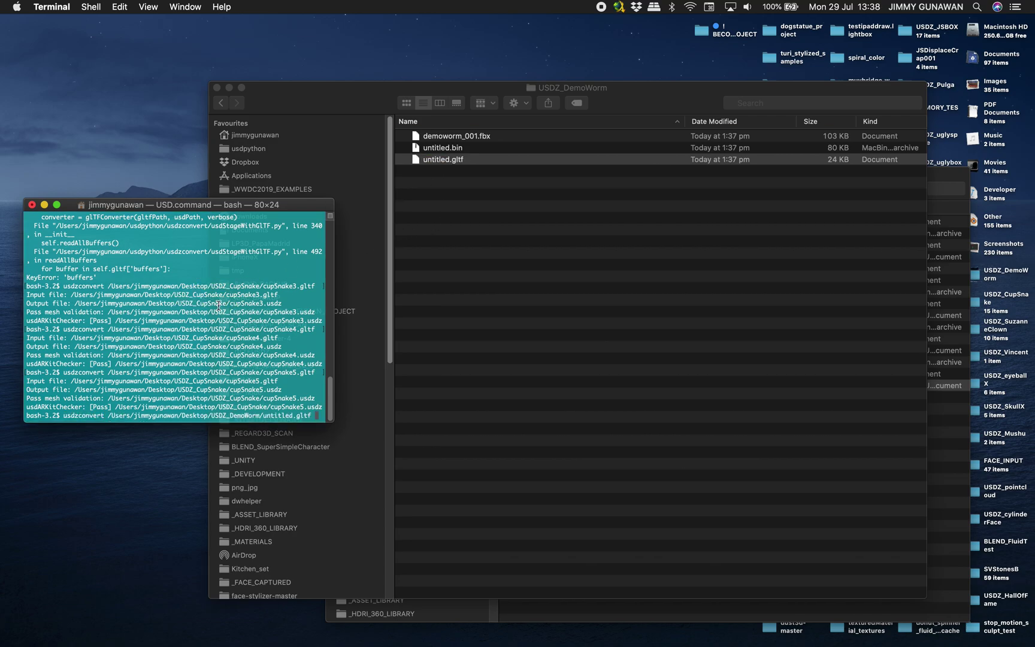
key("Return")
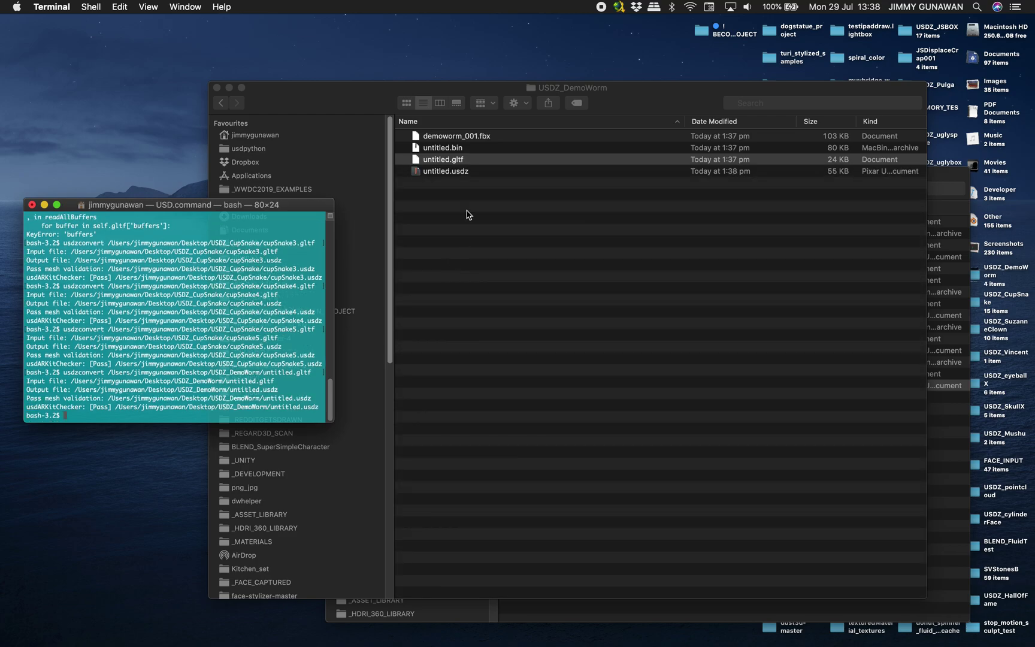
Preview untitled.usdz in Finder to check the worm's converted animation
left_click(467, 205)
left_click(473, 172)
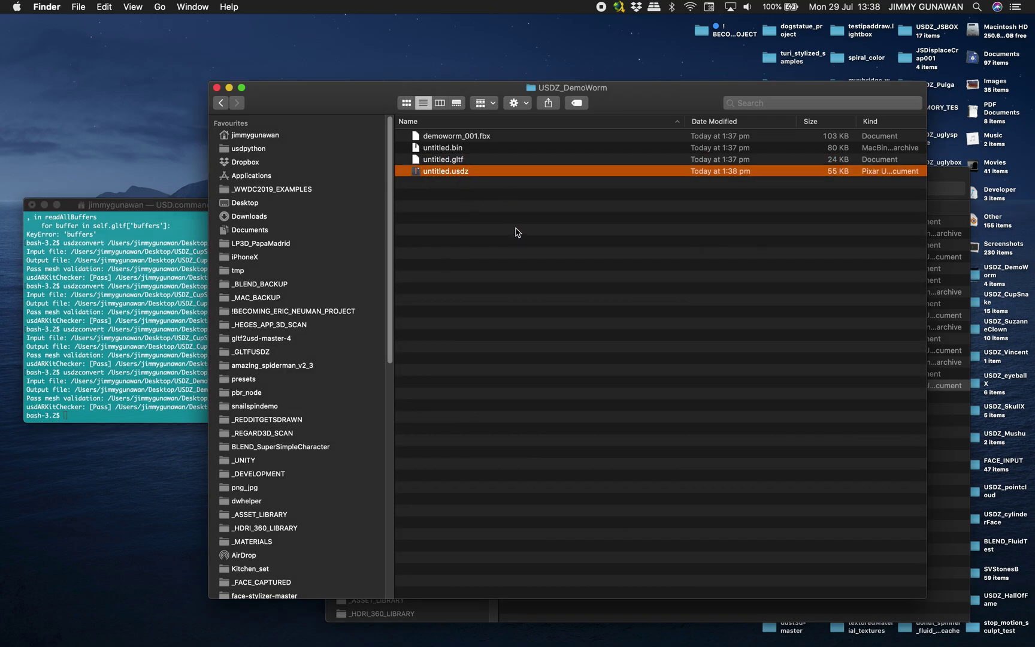
key("space")
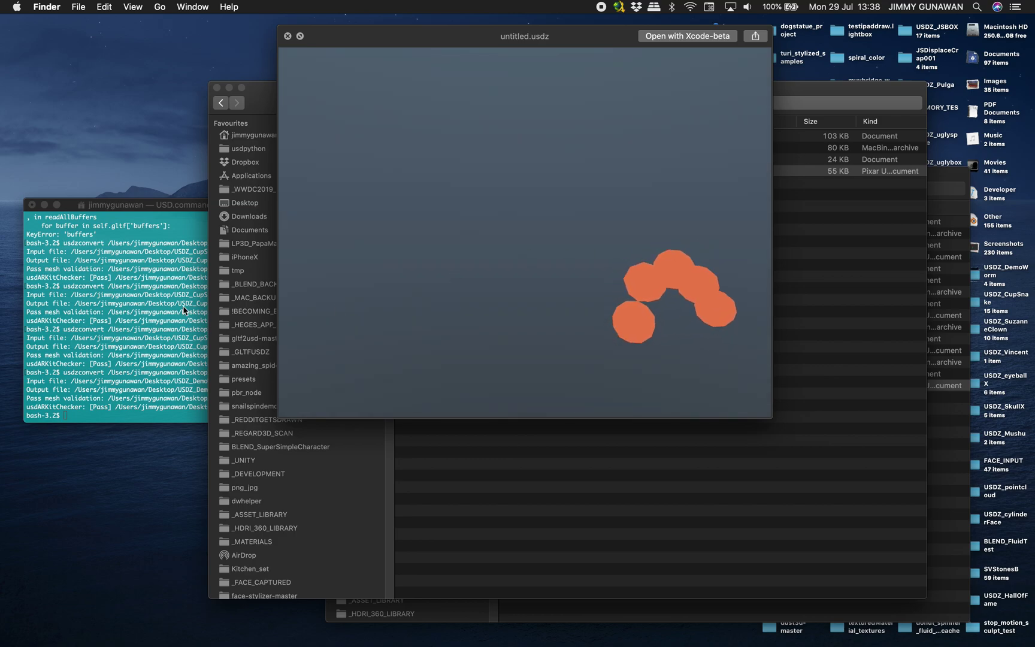
mouse_move(7, 413)
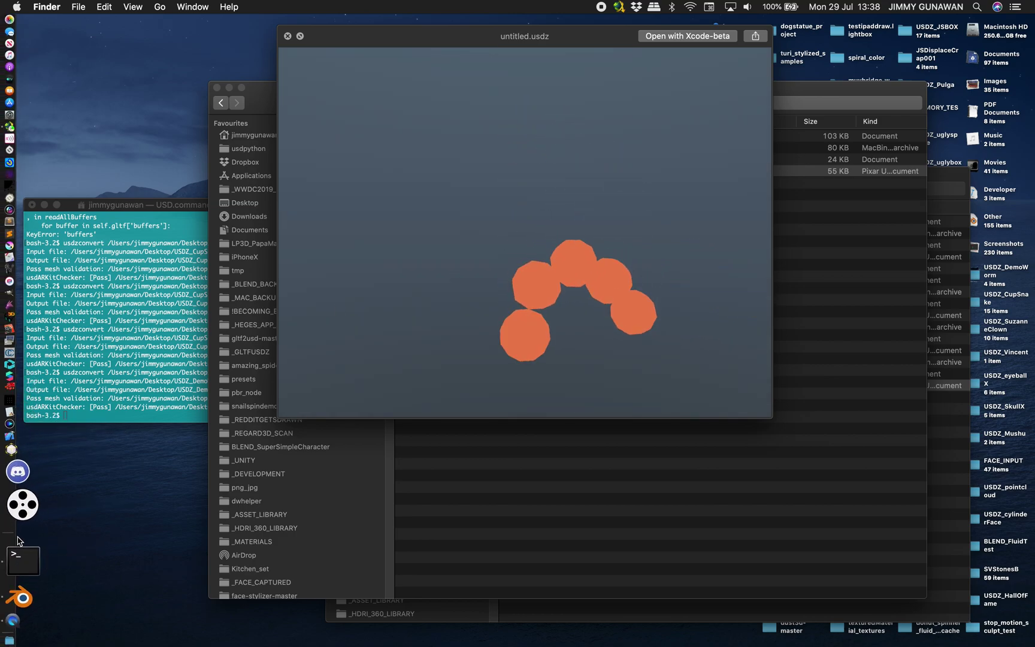
Switch to Blender and set Material.001's Metallic value to 0.485 on the worm's end sphere
key("ctrl+Right")
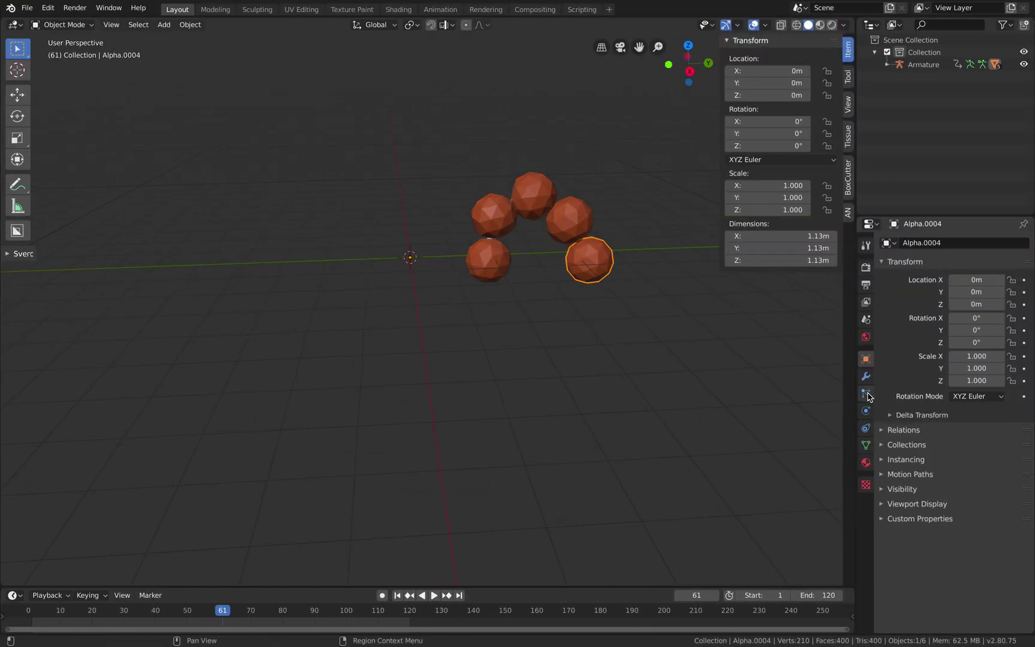
left_click(865, 462)
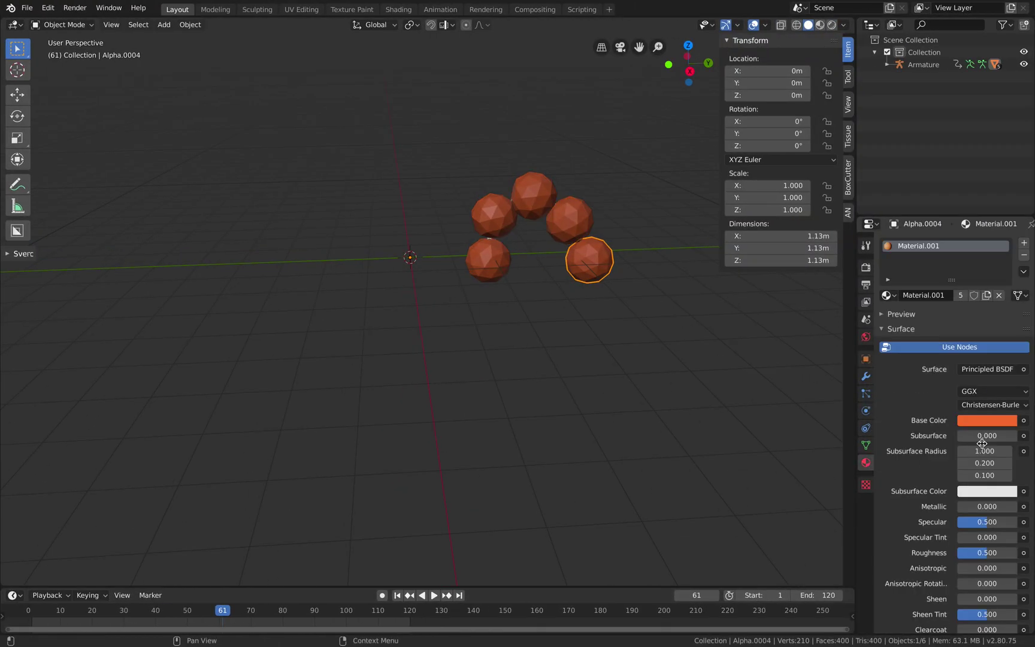
left_click_drag(987, 506, 986, 506)
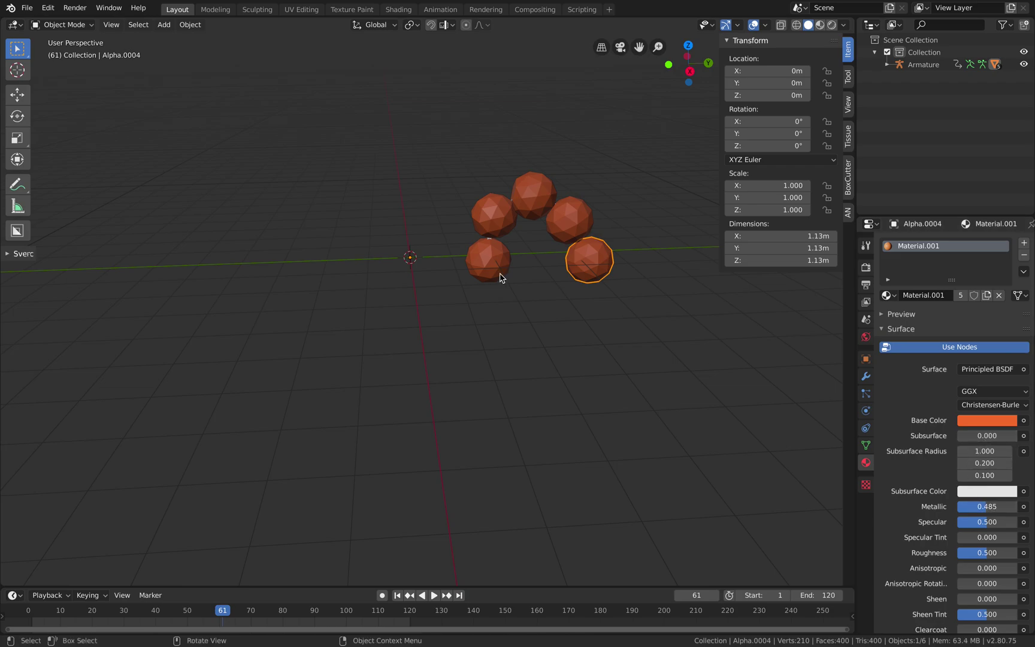
middle_click_drag(502, 278, 533, 261)
middle_click_drag(515, 208, 521, 157)
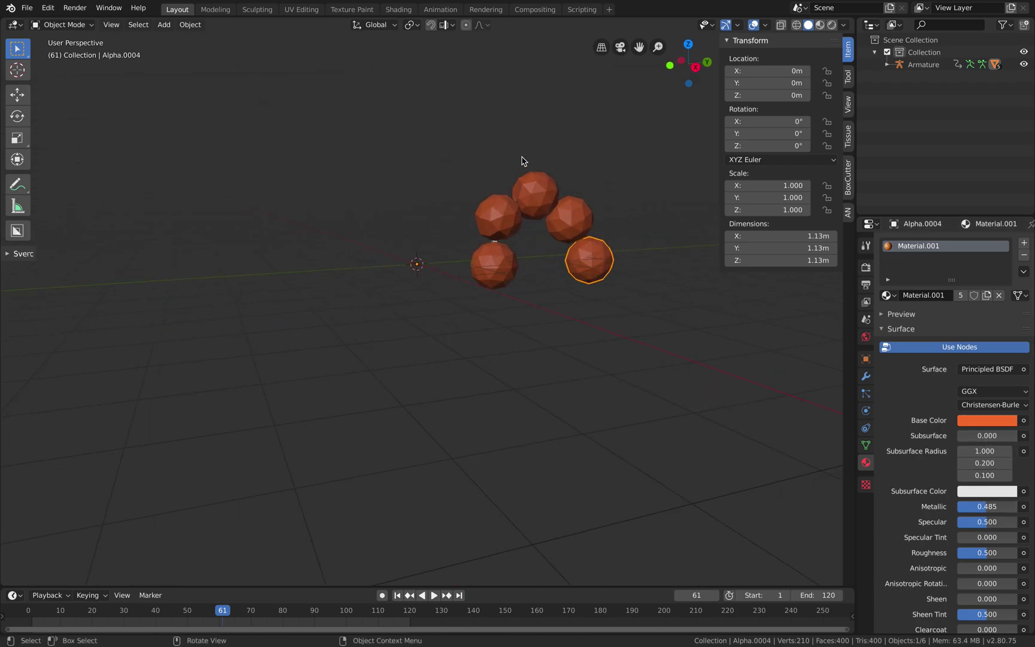
Open Reality Composer and create a project with a Horizontal anchor, arranging the windows around it
key("ctrl+Left")
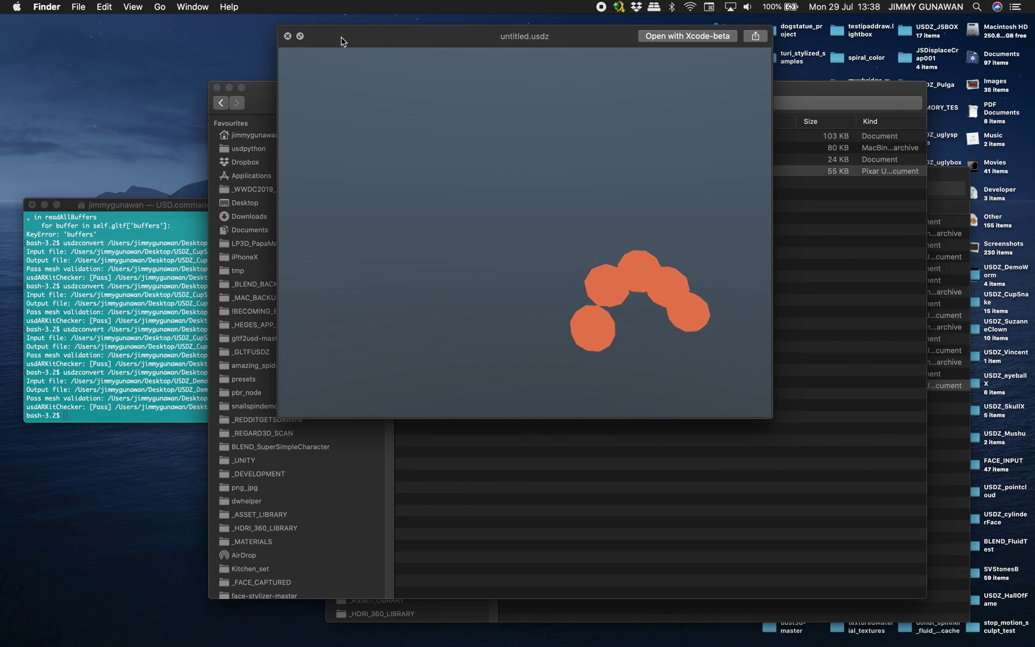
left_click_drag(345, 42, 423, 45)
mouse_move(12, 468)
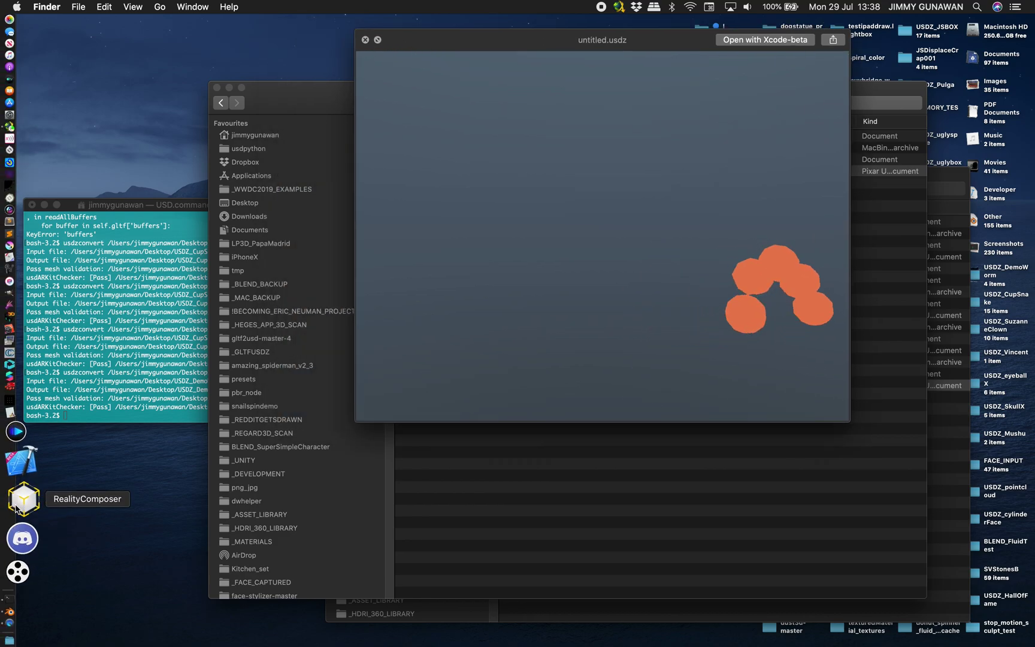
left_click(22, 475)
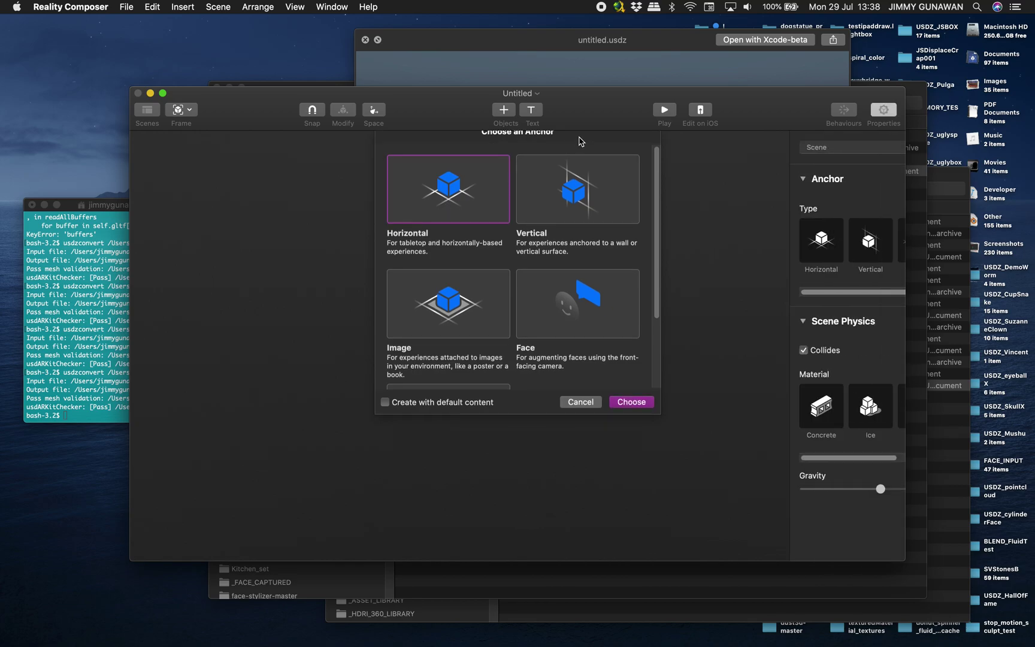
key("Return")
left_click_drag(583, 110, 620, 201)
left_click_drag(596, 70, 191, 68)
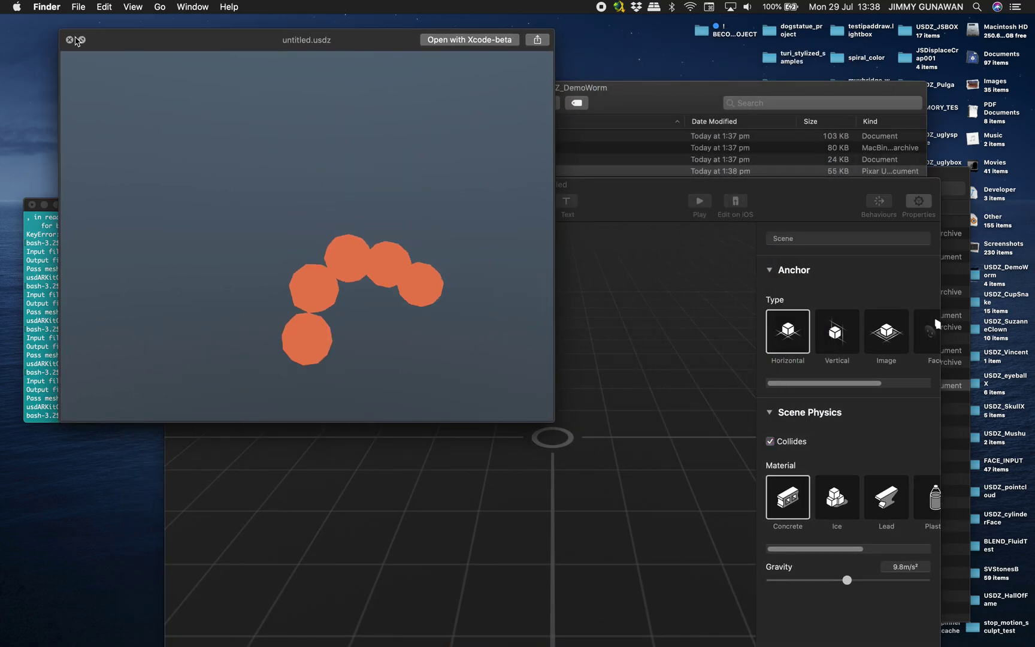
Close the USDZ preview and place untitled.usdz from Finder into the Reality Composer scene
left_click(70, 39)
left_click_drag(467, 88, 456, 82)
left_click_drag(416, 168, 536, 605)
left_click_drag(584, 519, 650, 509)
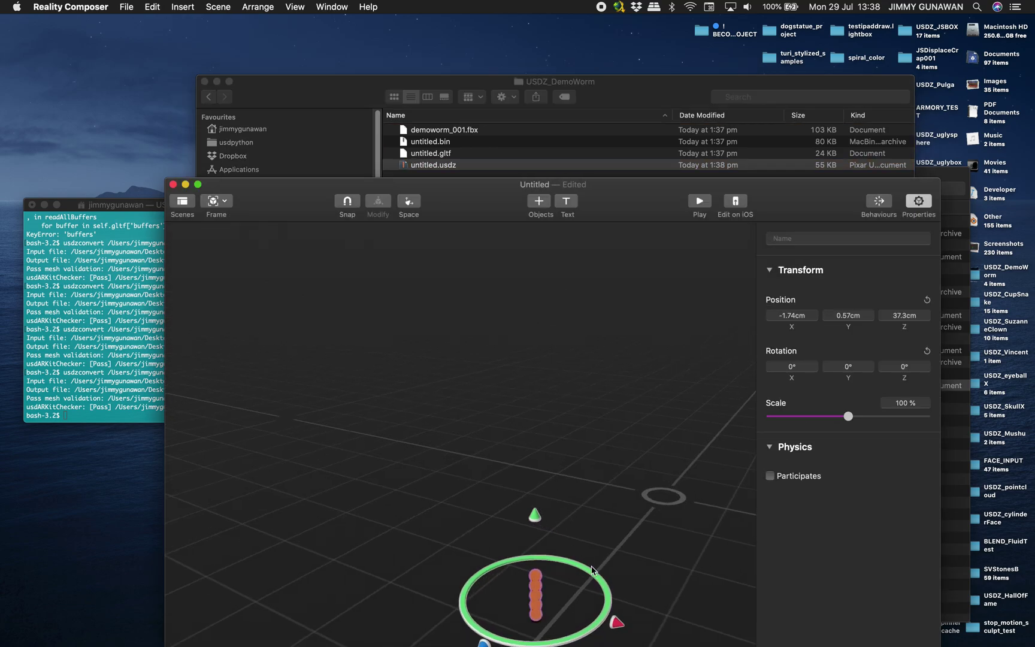
Scale the worm to 1,000 % and reset its position to the scene origin
left_click_drag(593, 571, 960, 423)
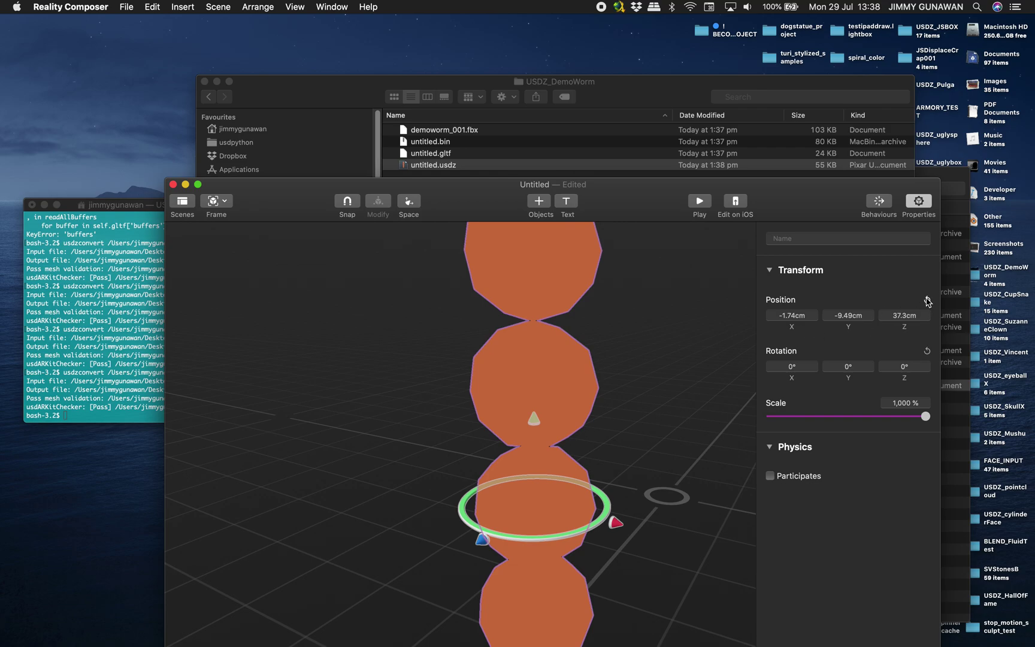
left_click(926, 300)
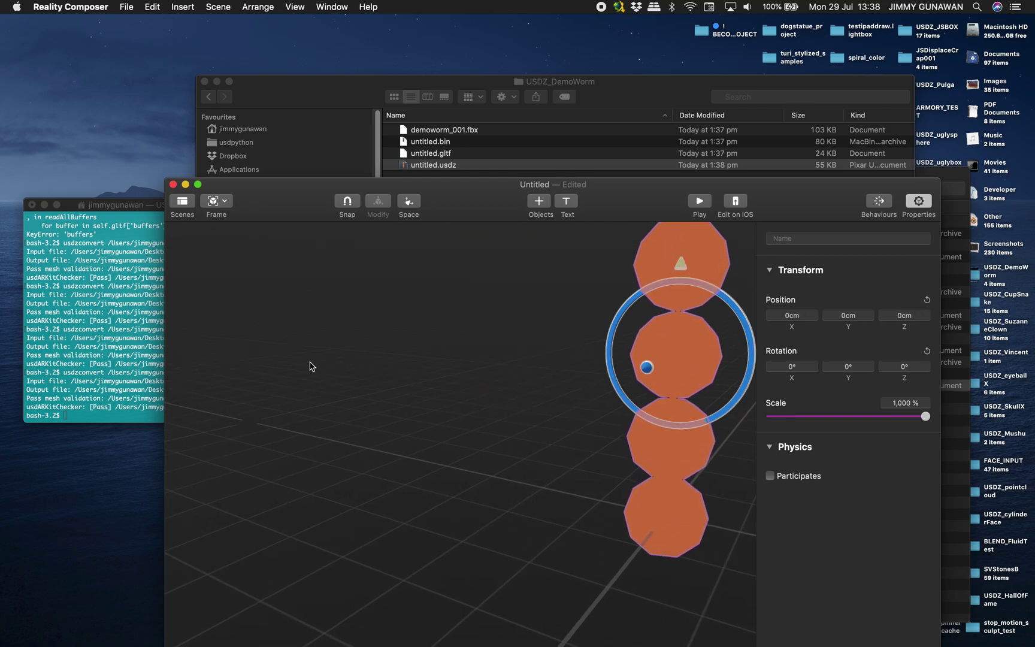
left_click_drag(542, 390, 513, 379)
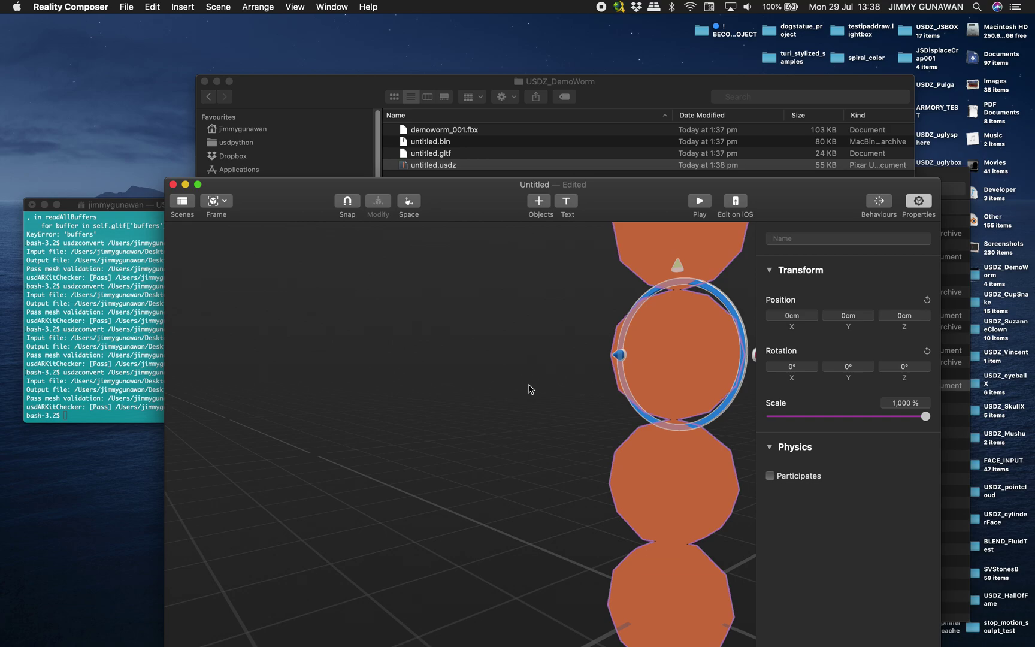
Add a Tap & Flip behaviour to the worm
left_click(877, 202)
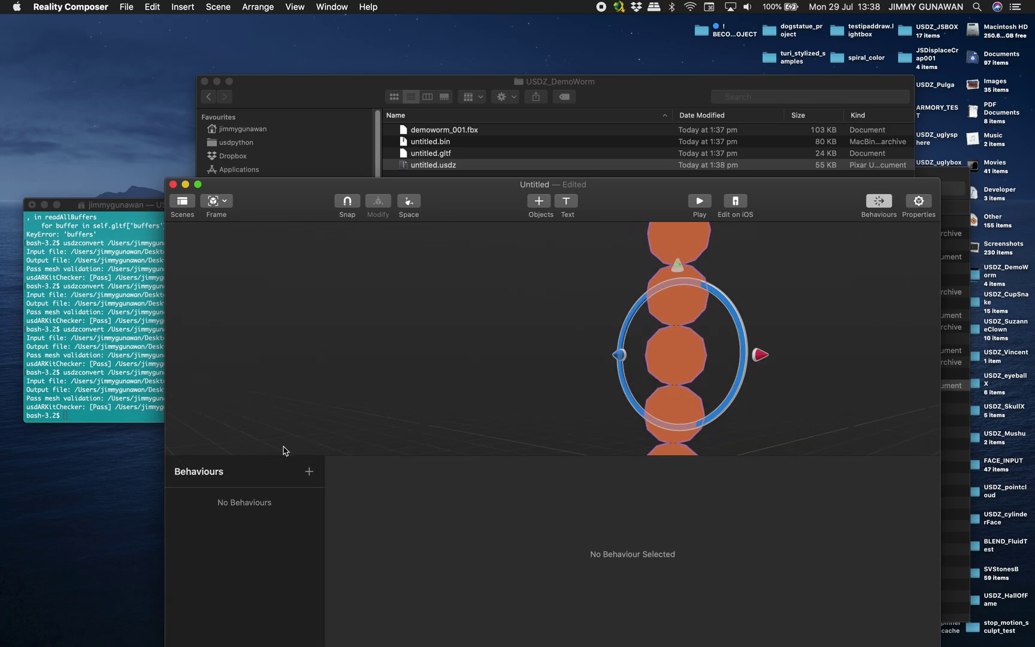
left_click(309, 472)
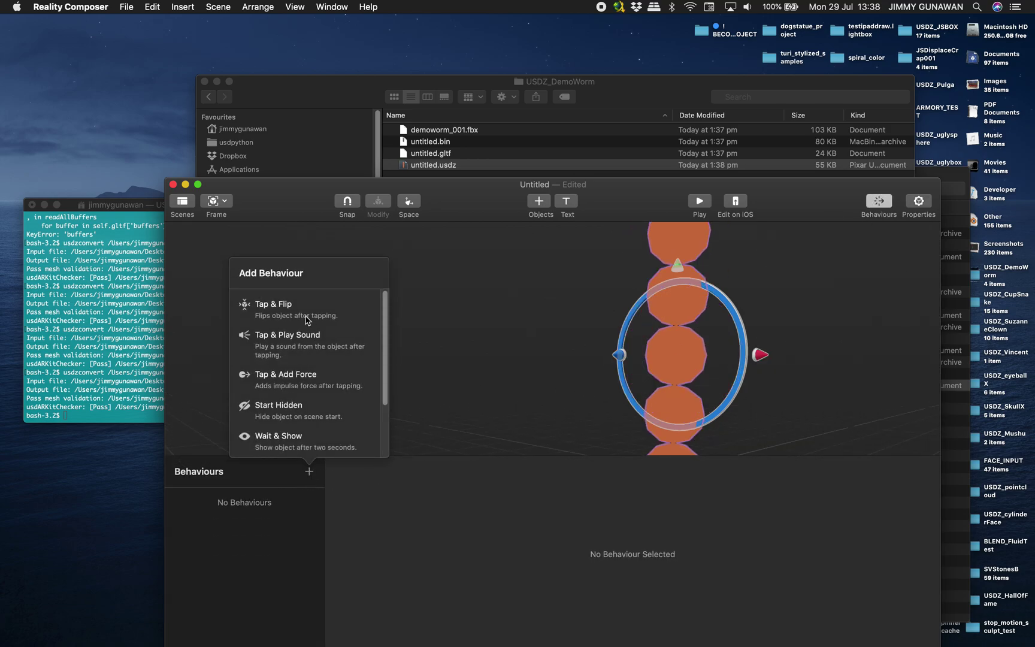
left_click(306, 313)
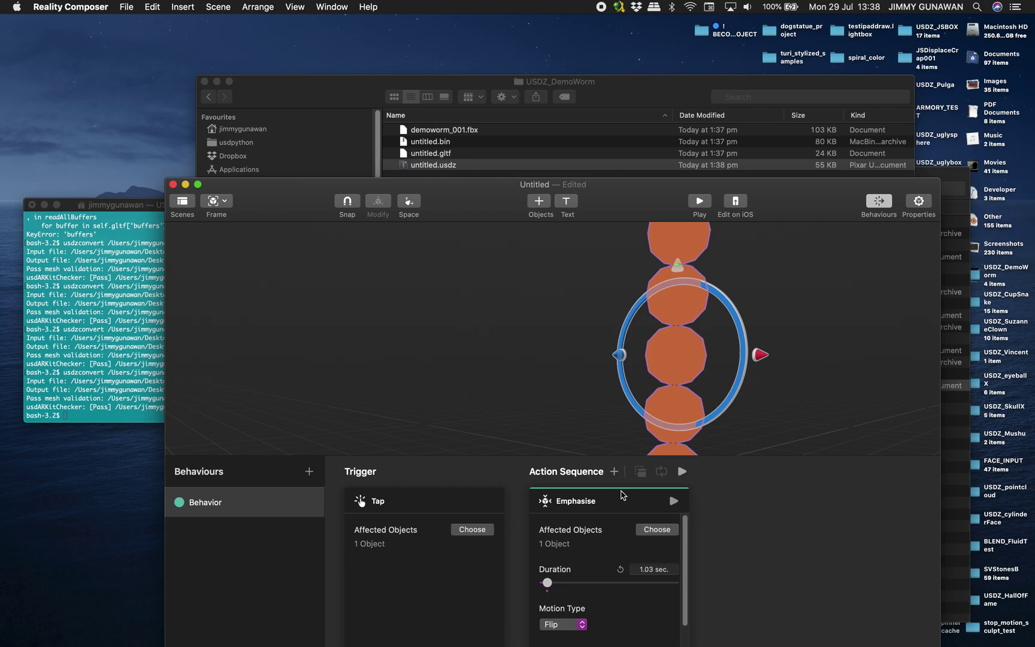
Replace the Emphasise action in the worm's tap behaviour with Usdz Animation and set its repeat mode to Restart
right_click(587, 474)
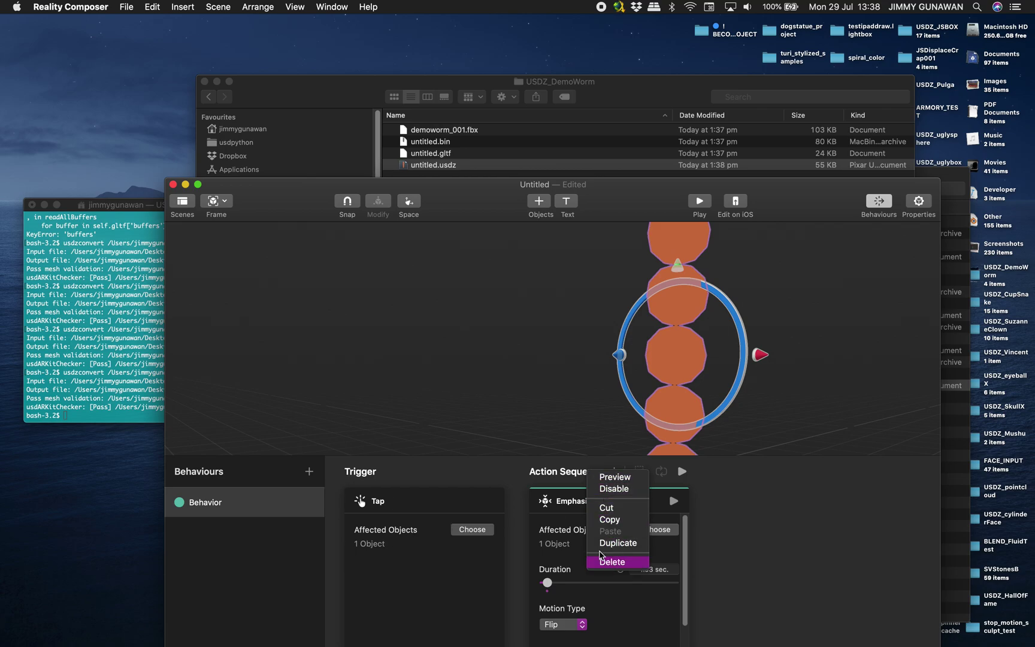
left_click(568, 486)
right_click(633, 508)
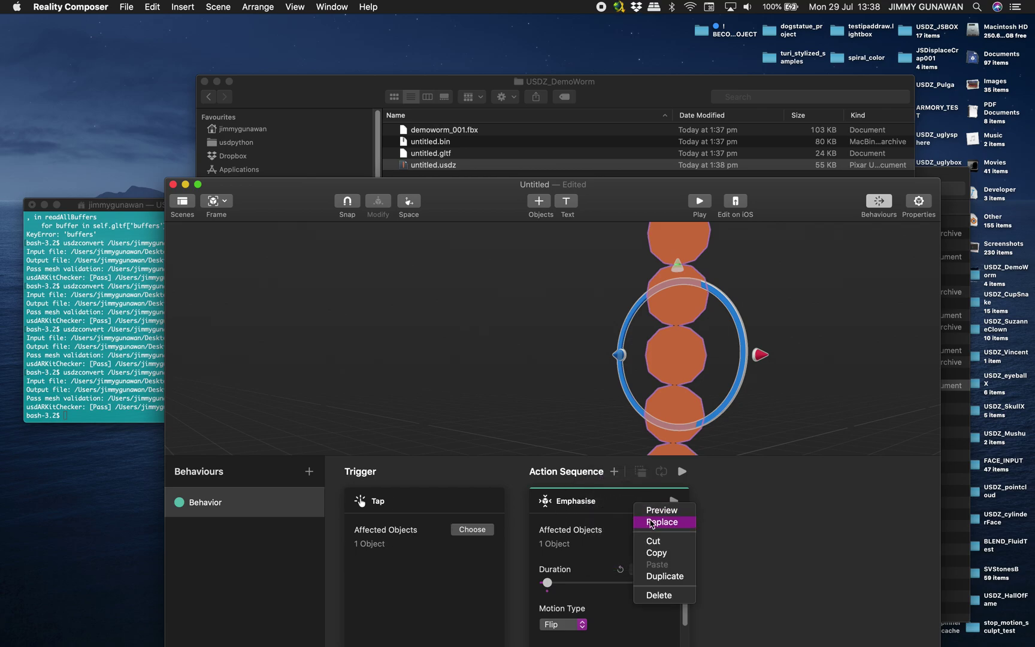
left_click(623, 515)
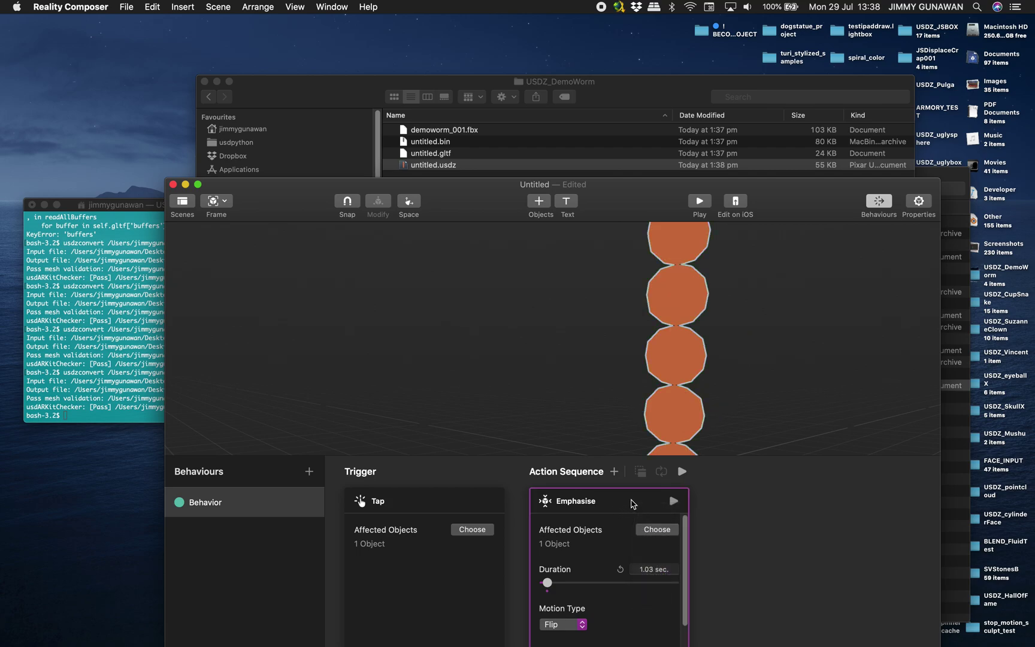
right_click(631, 503)
left_click(649, 519)
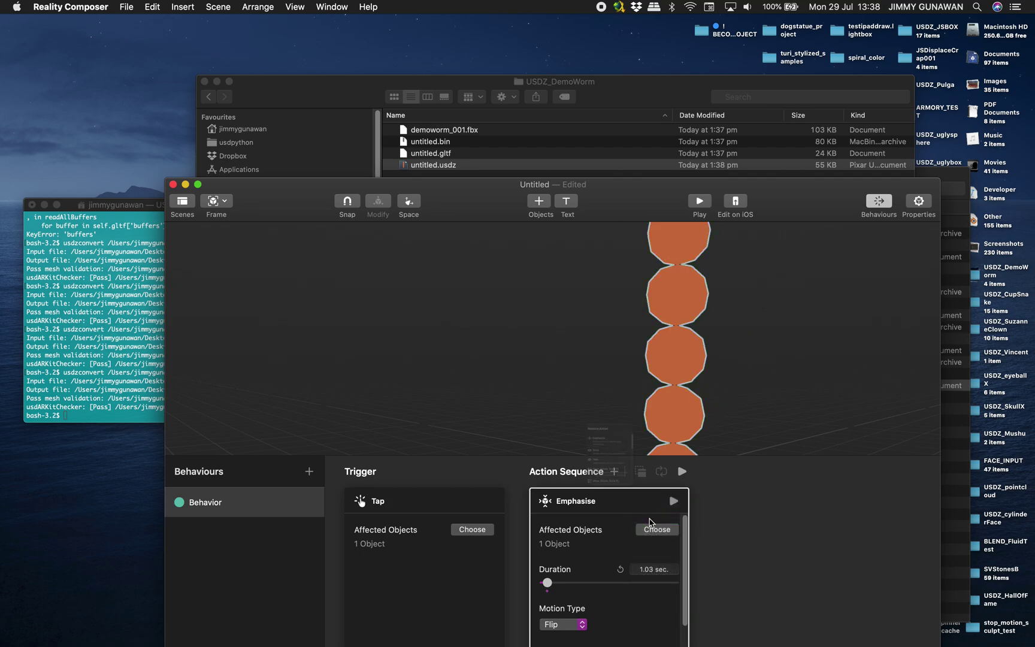
scroll(587, 442, "down", 10)
scroll(592, 443, "down", 3)
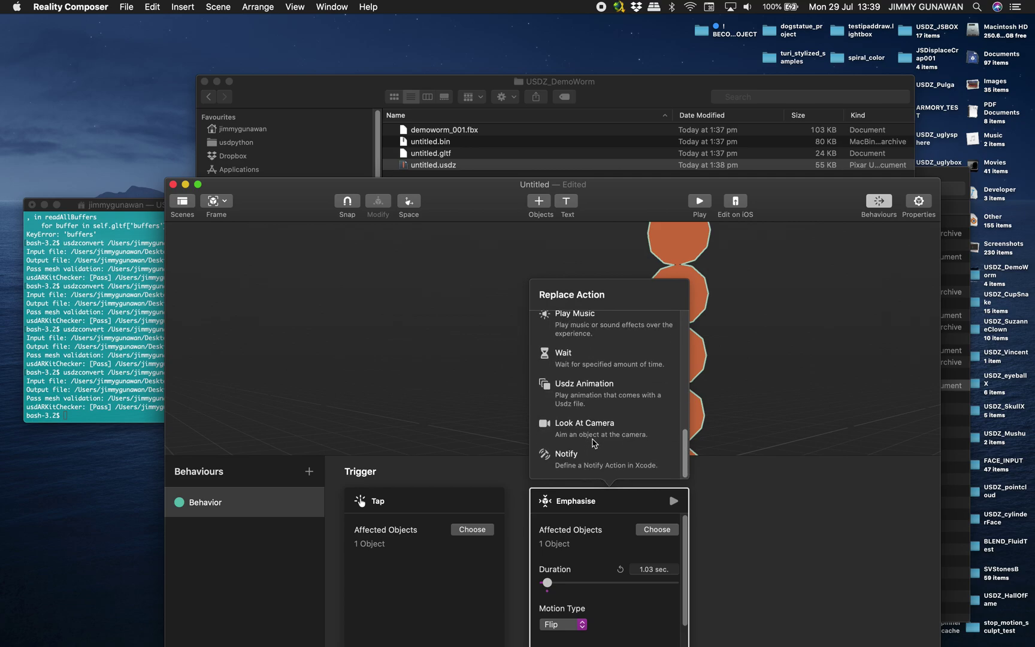
left_click(594, 397)
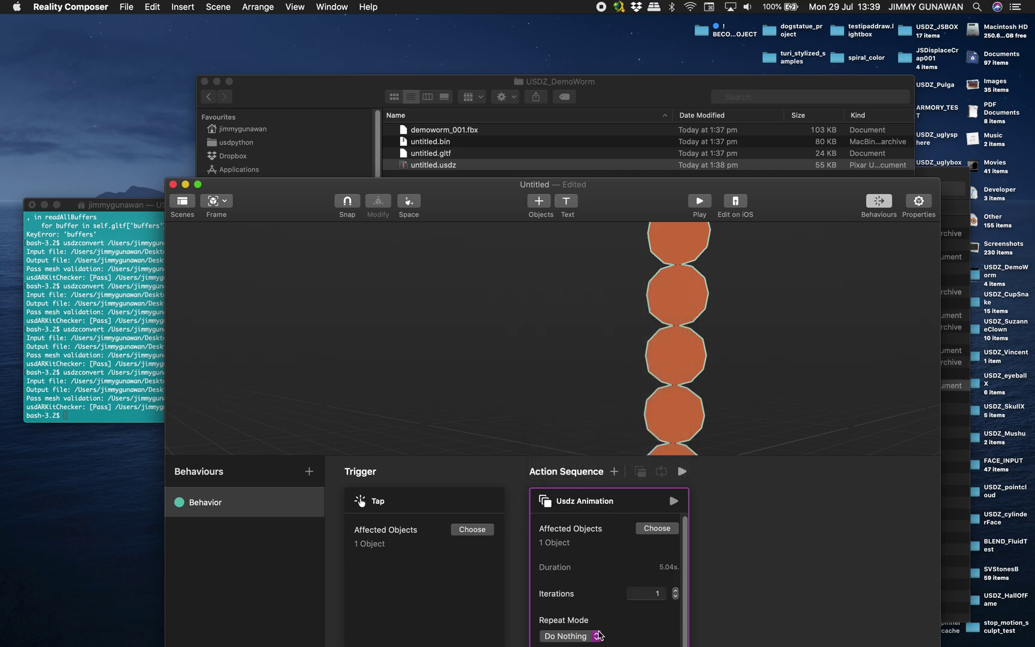
left_click(584, 636)
left_click(558, 610)
Play the scene to preview the worm's animation from another angle, and close the project without keeping it
left_click(699, 202)
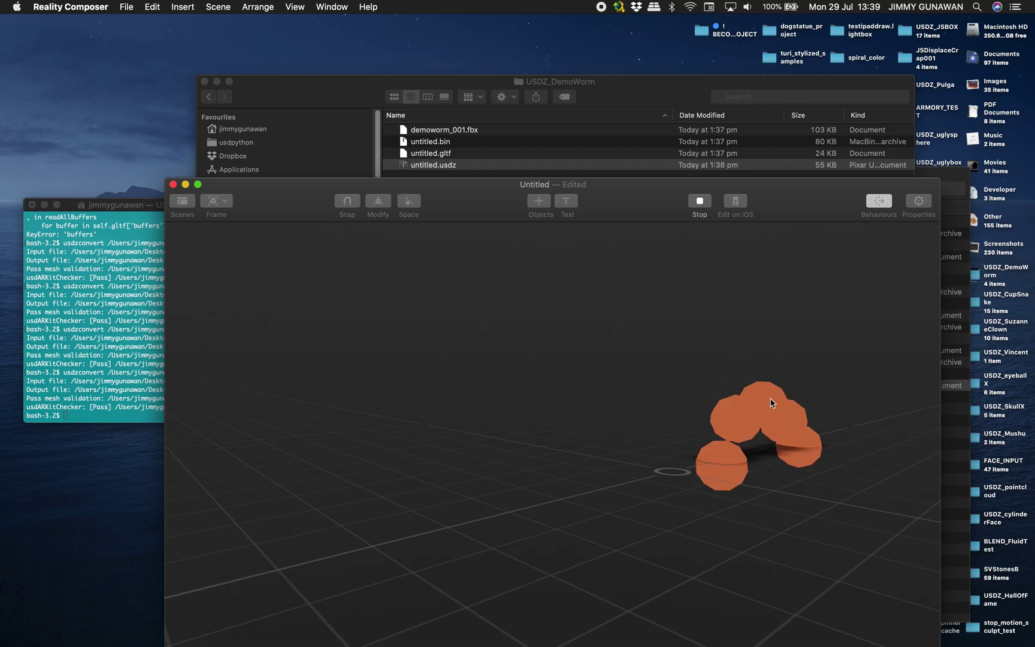
left_click_drag(717, 375, 440, 386)
left_click_drag(469, 424, 549, 401)
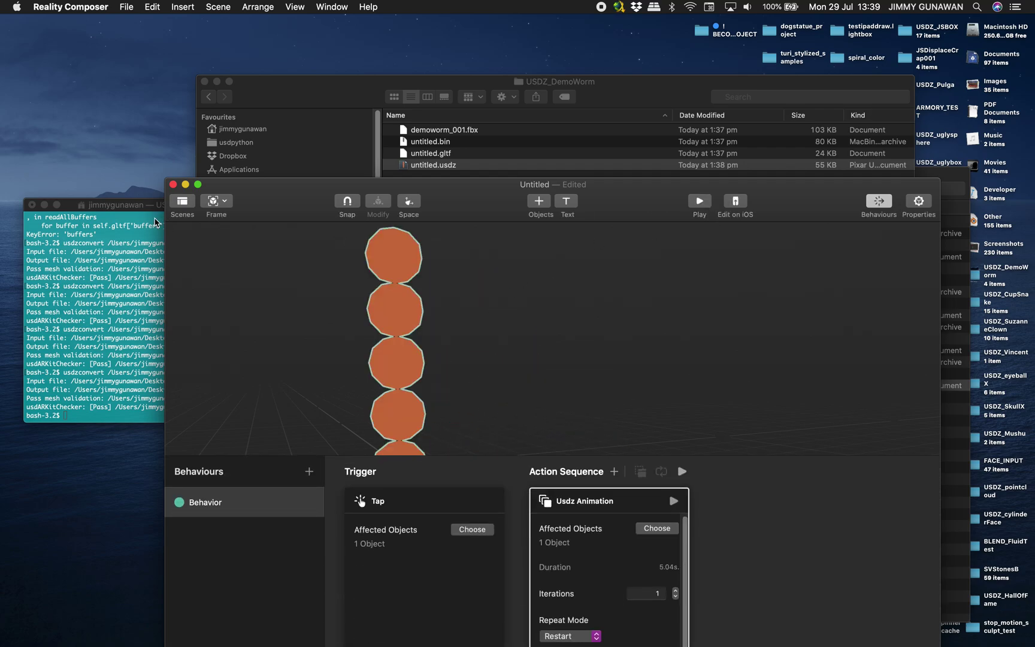
key("super+w")
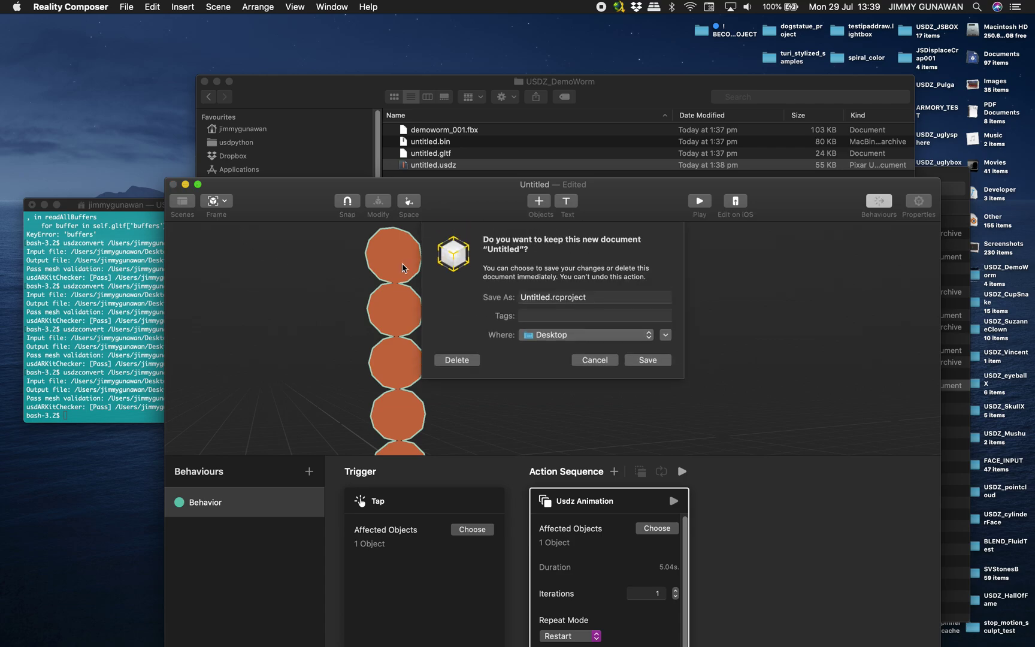
left_click(479, 361)
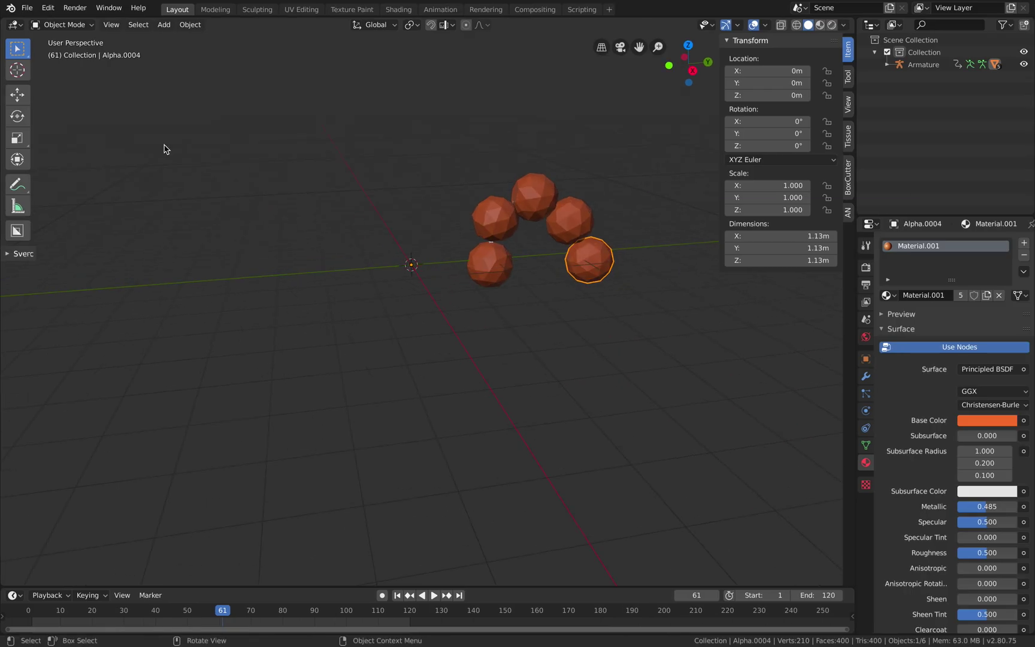
Switch to Blender and open the recent cup_snake_002.blend file, discarding the unsaved changes to the worm scene
left_click(32, 10)
mouse_move(73, 47)
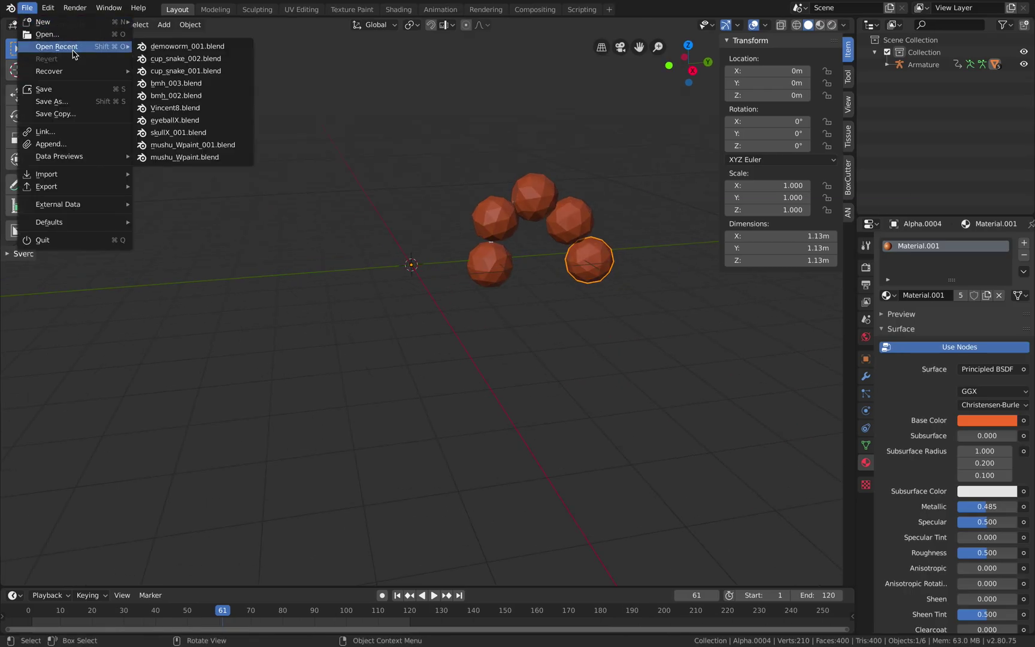
left_click(183, 58)
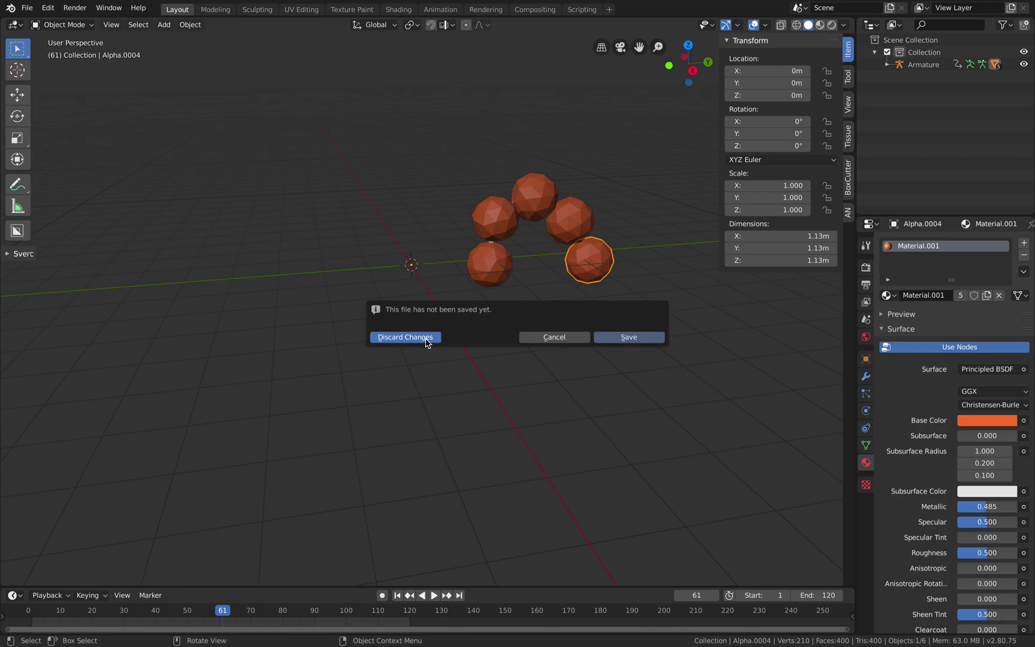
left_click(405, 338)
left_click(28, 14)
mouse_move(87, 47)
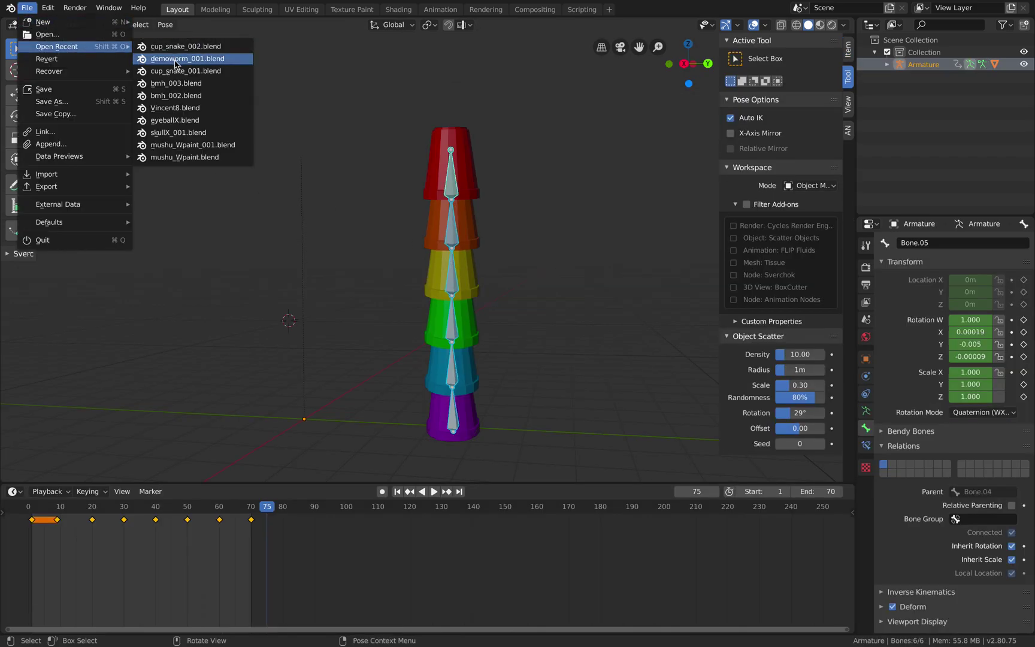
left_click(182, 71)
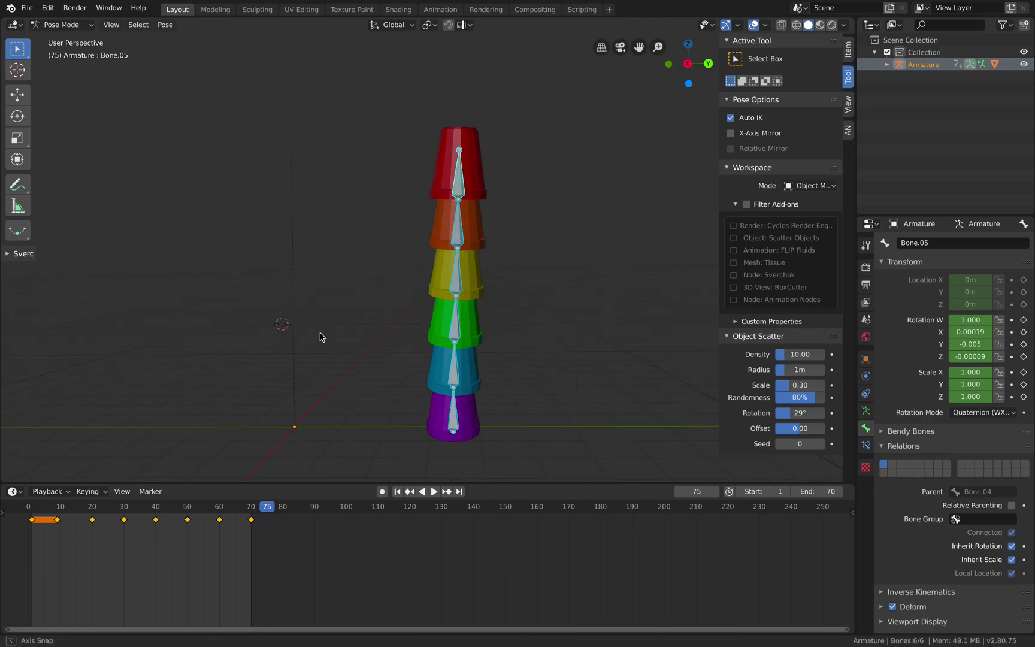
Delete all existing keyframes from all six bones of the cup snake's armature
left_click(457, 414)
left_click_drag(259, 503, 24, 501)
left_click(903, 445)
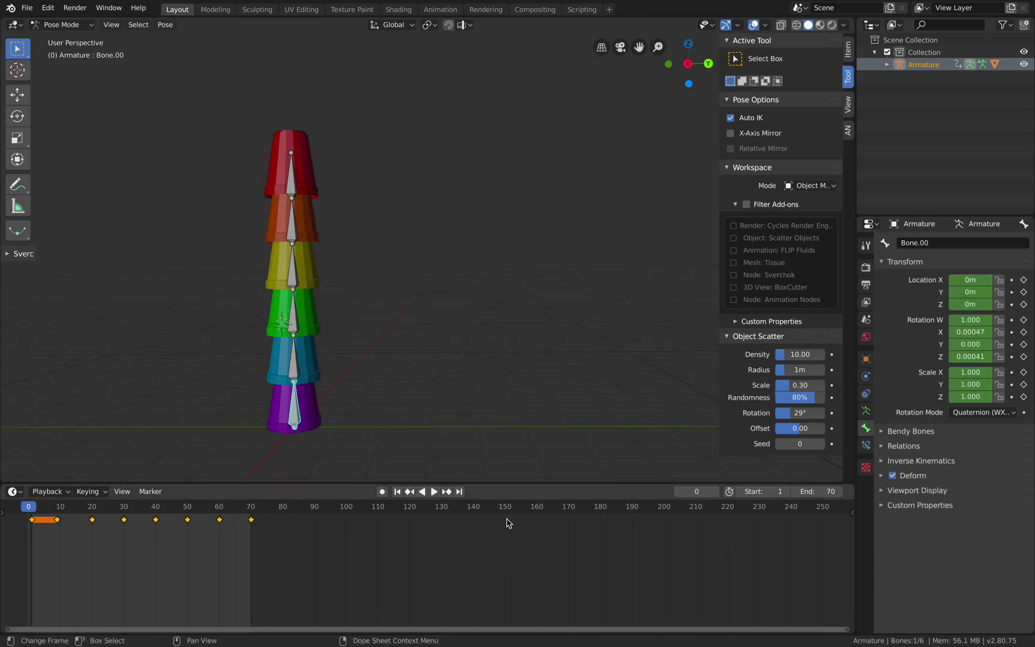
key("x")
left_click(233, 569)
left_click_drag(209, 505, 130, 505)
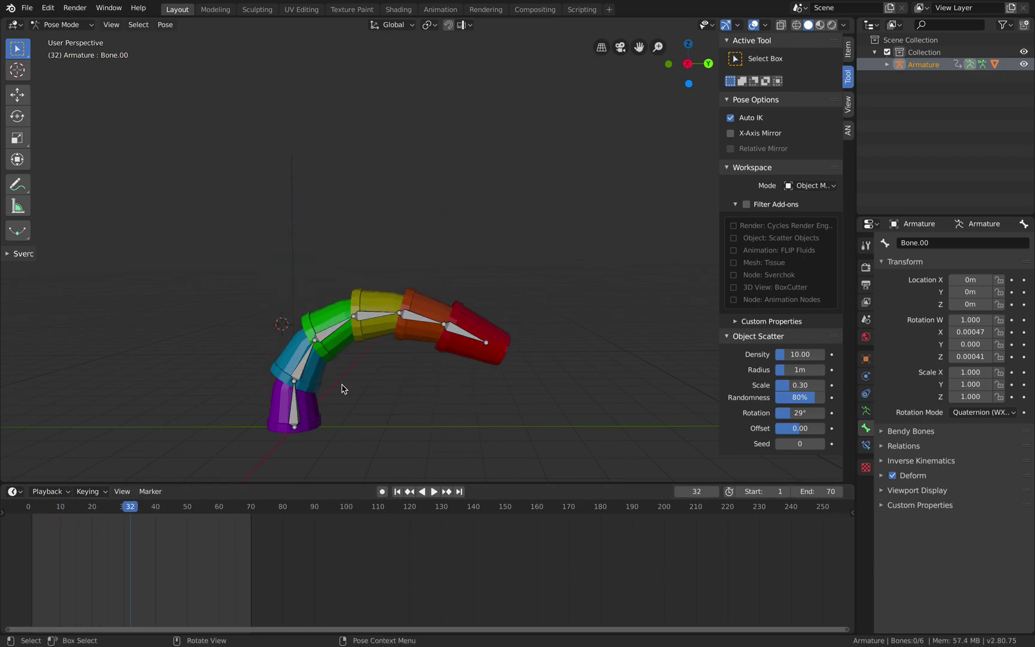
middle_click_drag(363, 390, 375, 390)
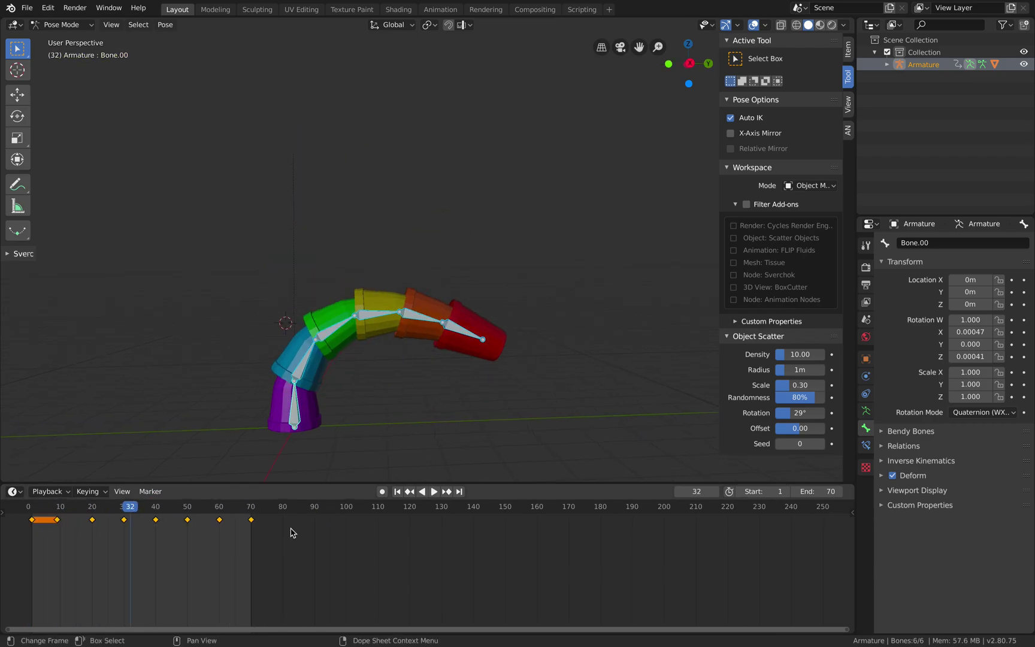
key("x")
left_click(267, 556)
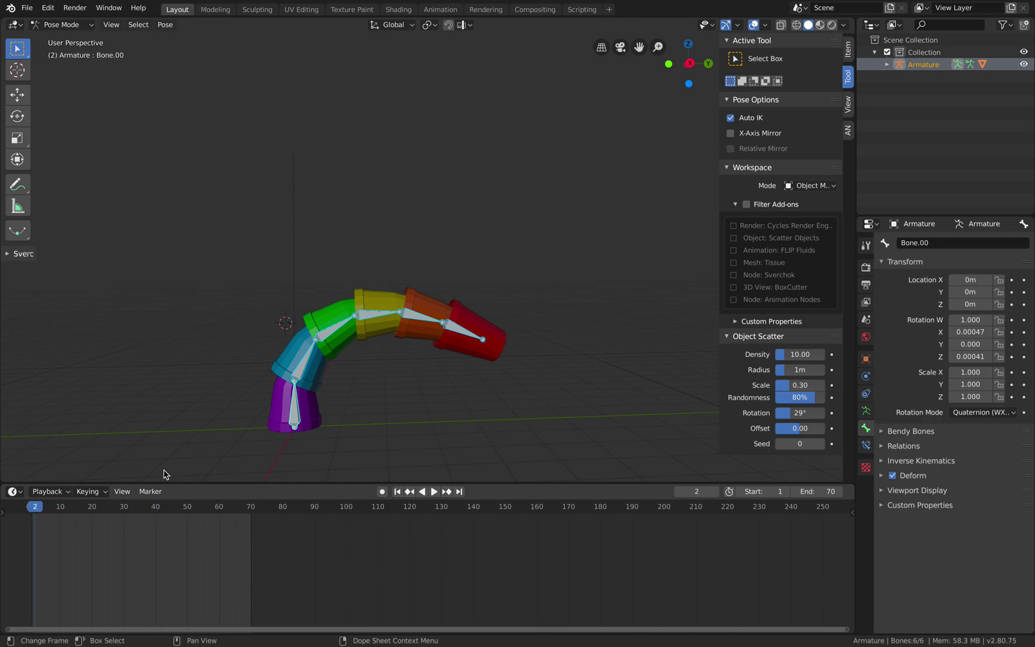
At frame 2, bend the cup stack into an arch with the red cup's bone near the ground and insert LocRotScale keyframes on all bones
left_click(465, 335)
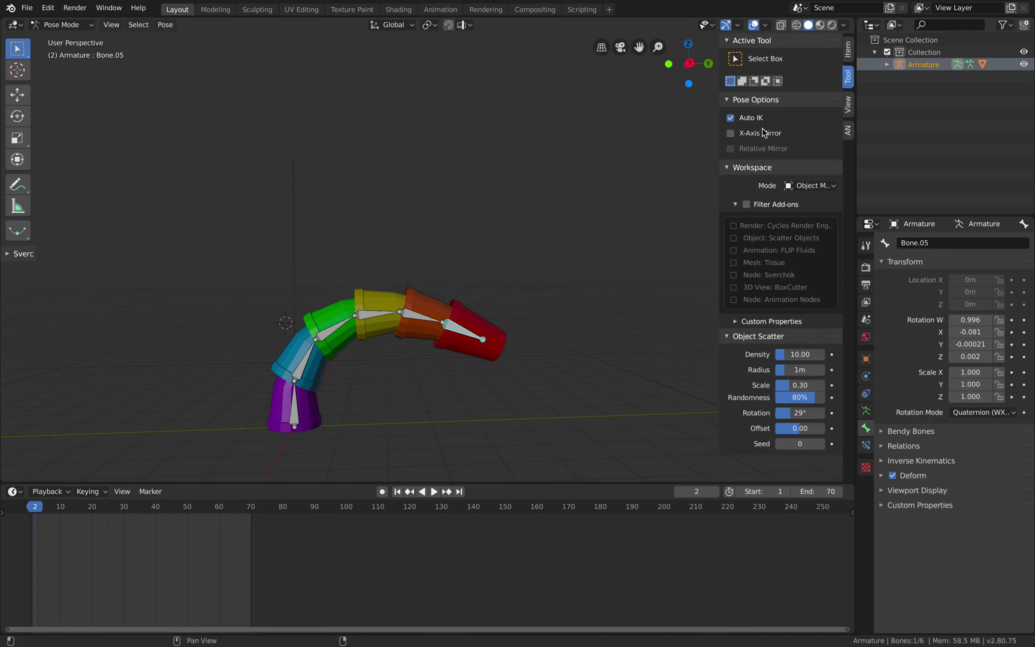
key("g")
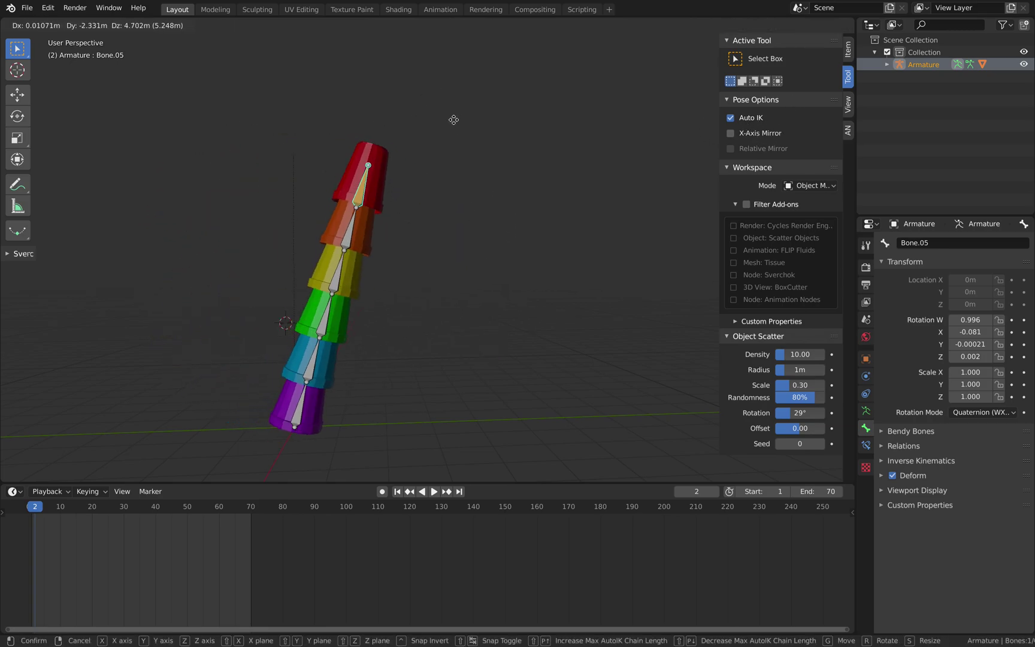
left_click(479, 392)
key("a")
key("i")
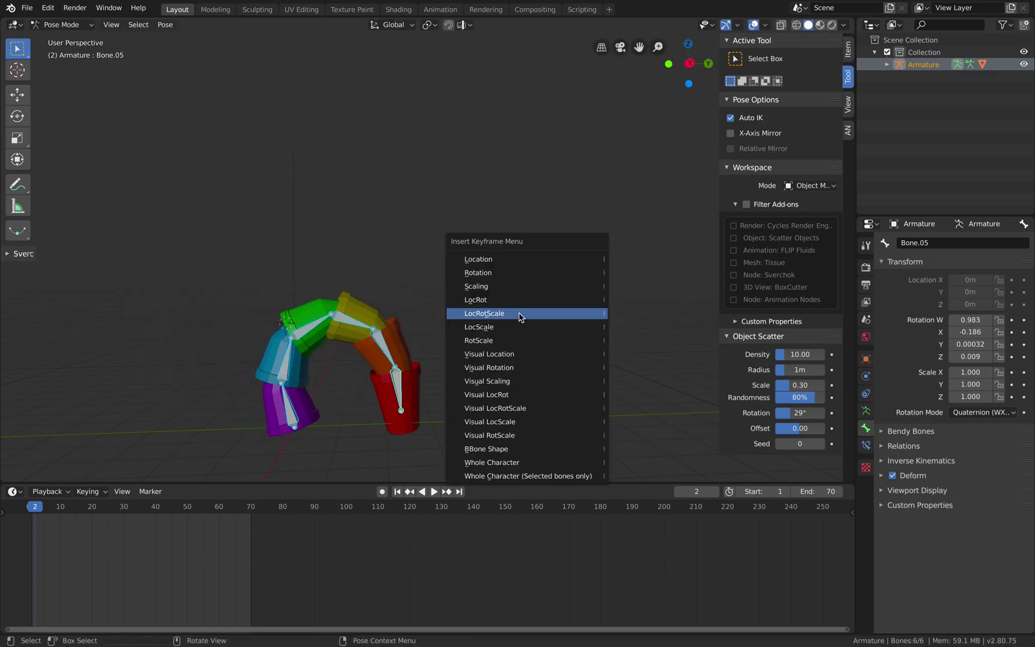
left_click(520, 317)
At frame 10, stretch the red cup's bone forward along the ground, keyframe all bones, and play back the motion
left_click(60, 510)
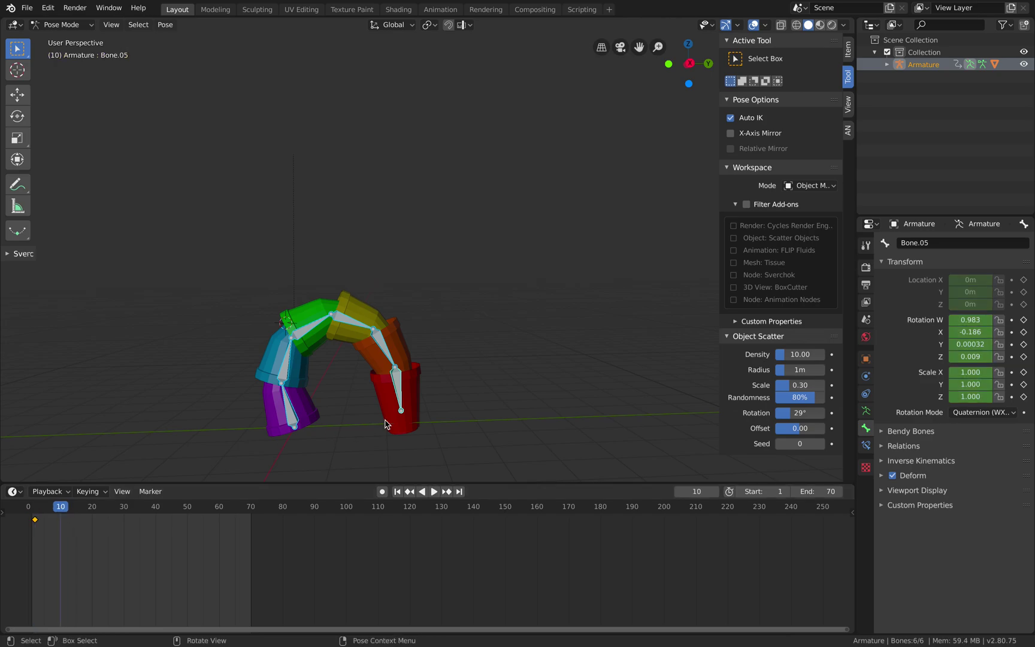
key("g")
left_click(538, 385)
key("a")
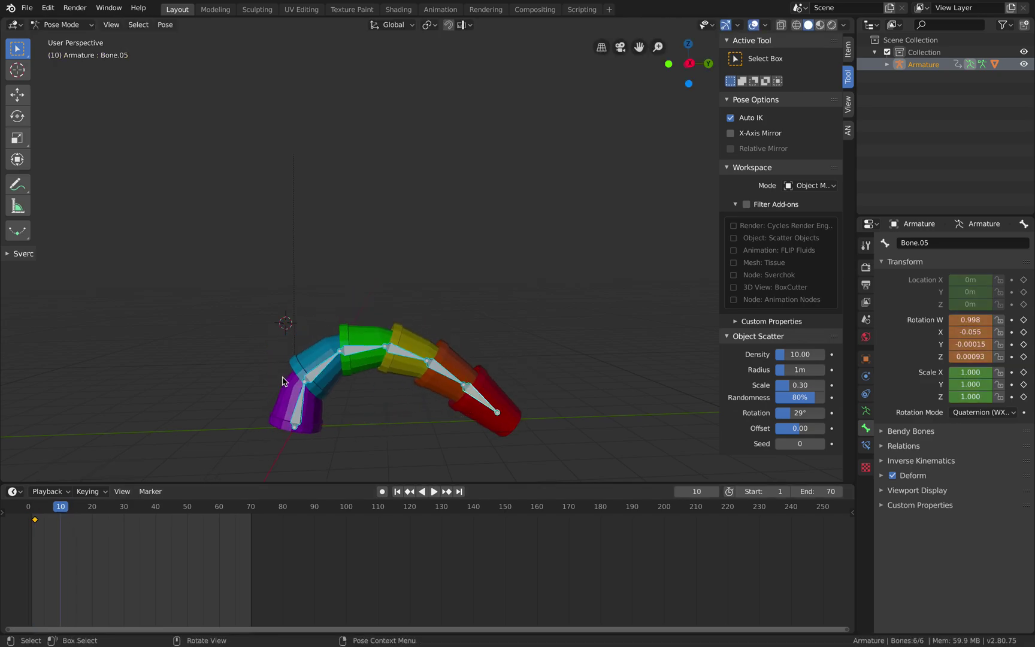
key("i")
left_click(283, 378)
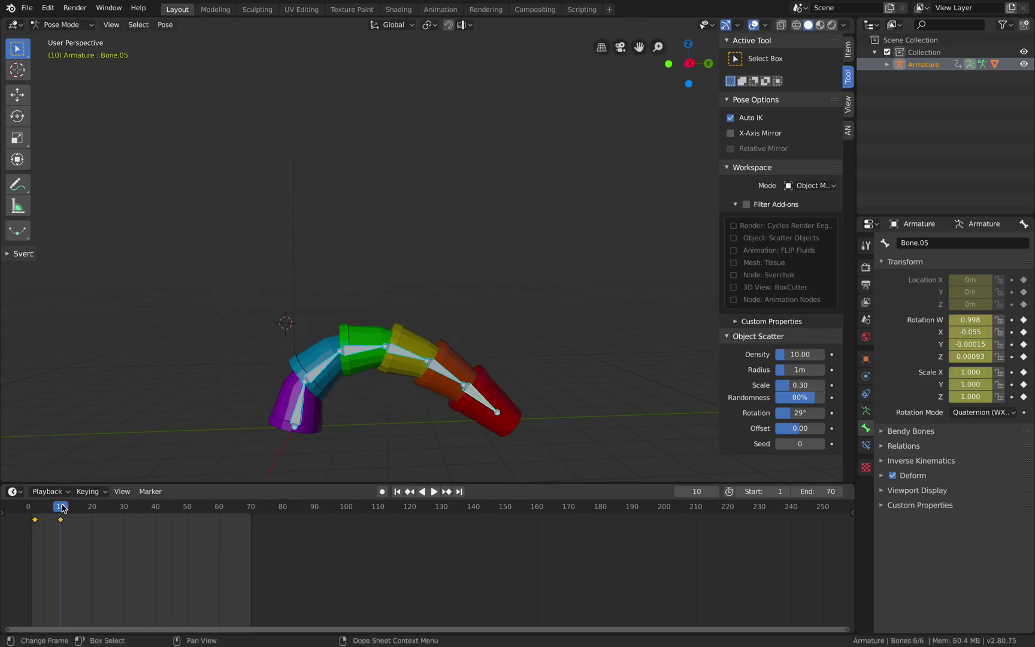
key("shift+Left")
key("space")
At frame 20, move the purple cup's bone about 2.3 m forward to arch the snake again and keyframe all bones
left_click_drag(52, 508, 114, 516)
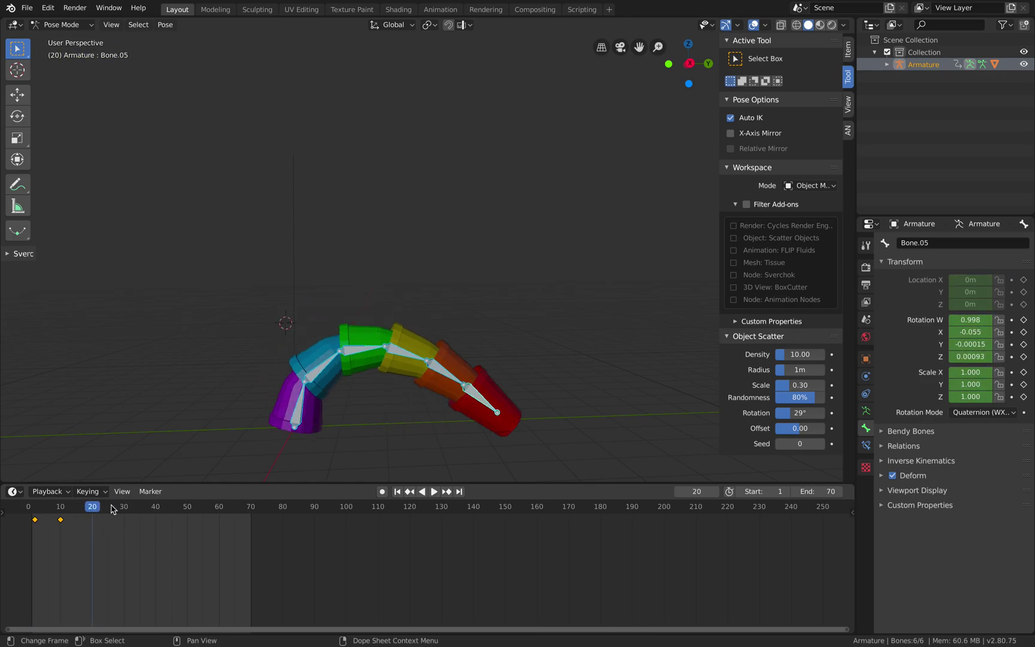
left_click(299, 405)
key("g")
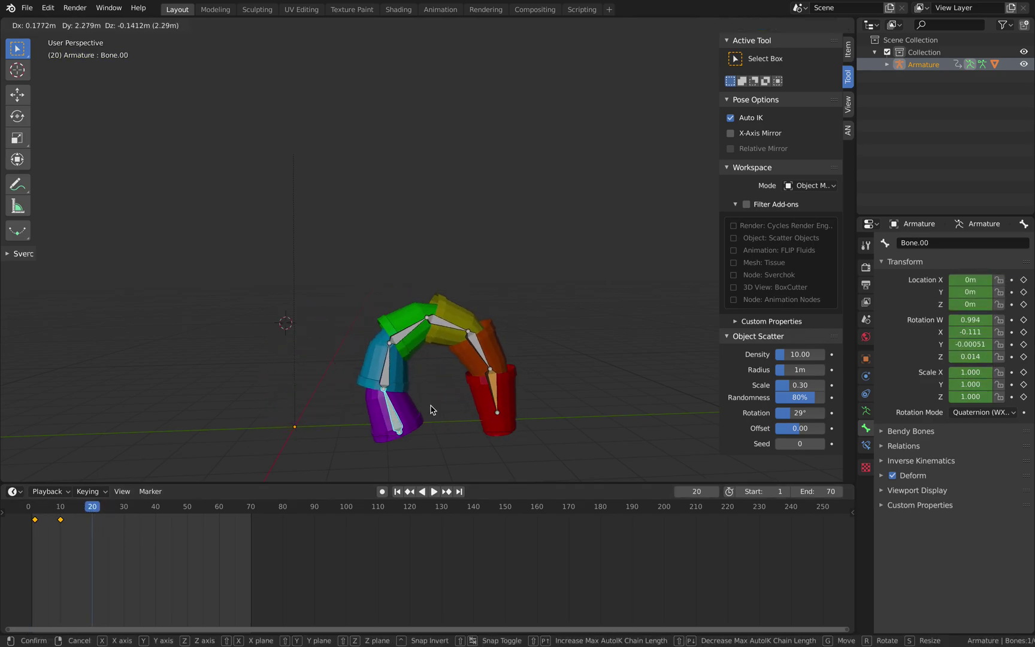
left_click(432, 410)
key("i")
left_click(495, 300)
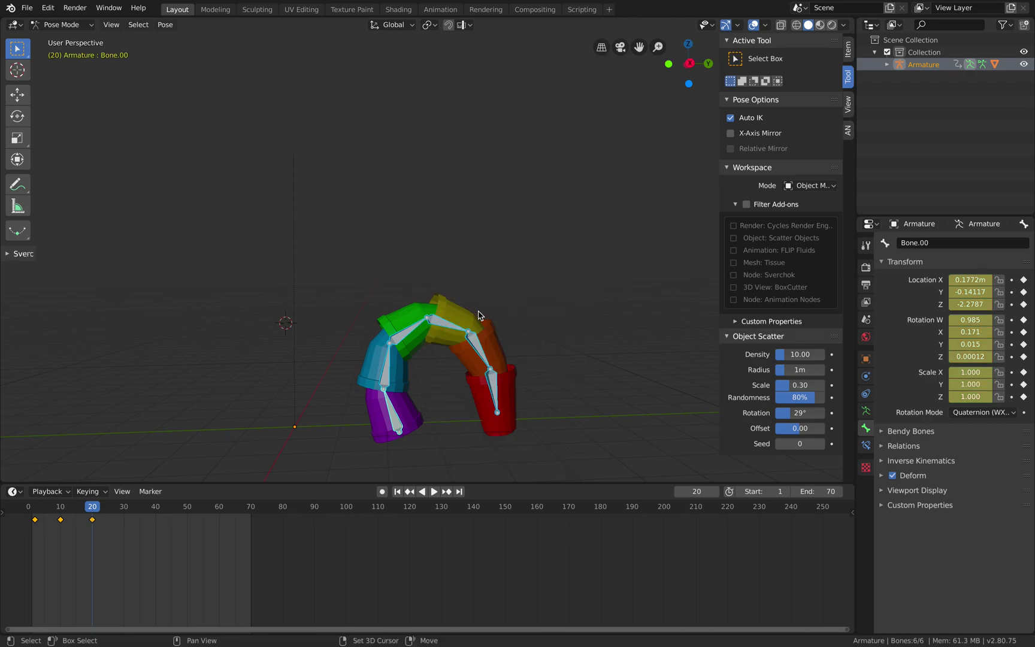
At frame 30, stretch the red cup's bone forward again and insert keyframes on all bones
left_click(123, 507)
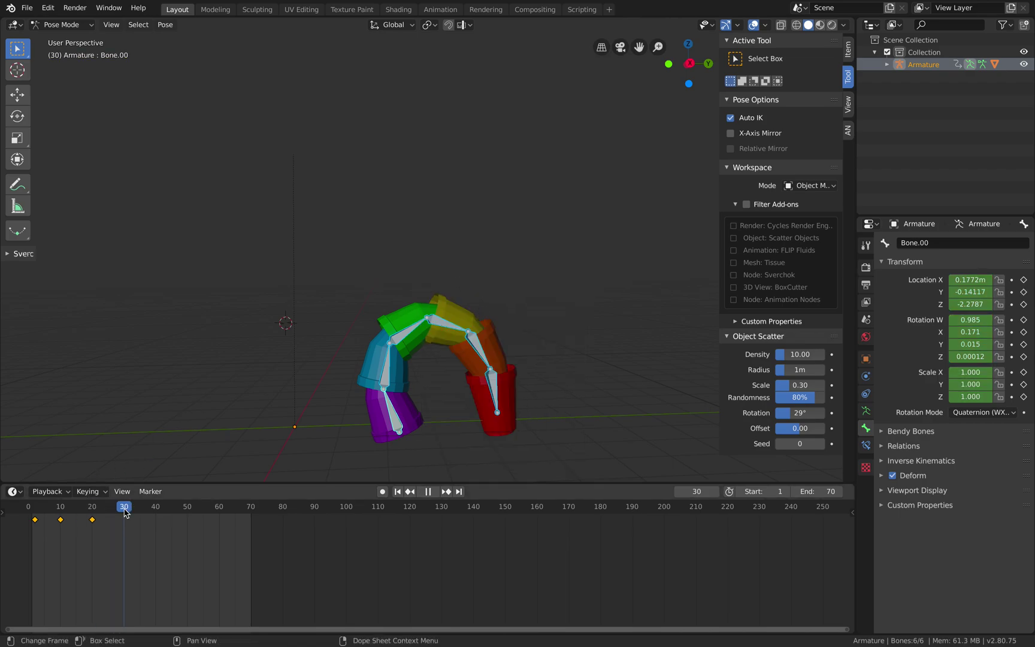
left_click(497, 393)
key("g")
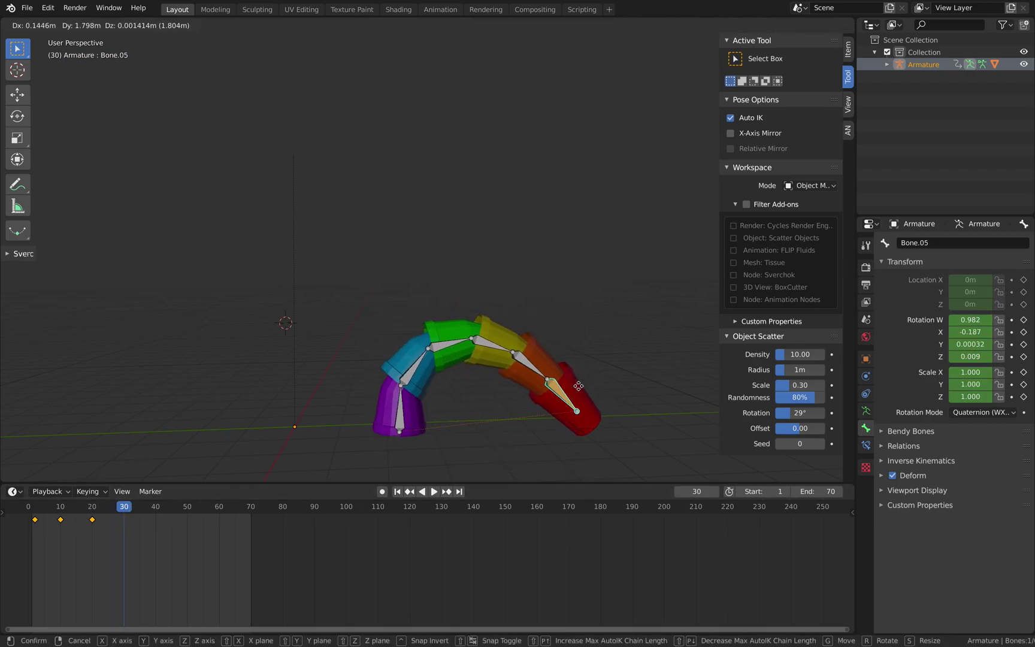
left_click(576, 383)
key("i")
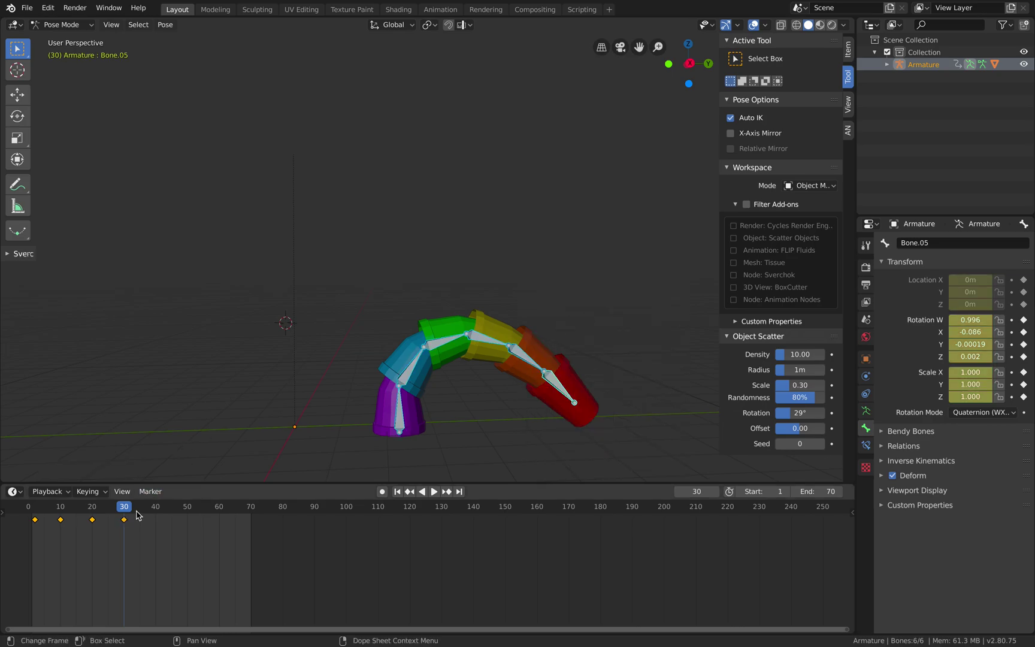
At frame 40, pull the purple cup's bone forward into the arched pose and insert keyframes on all bones
left_click(166, 509)
key("space")
key("Escape")
left_click(417, 408)
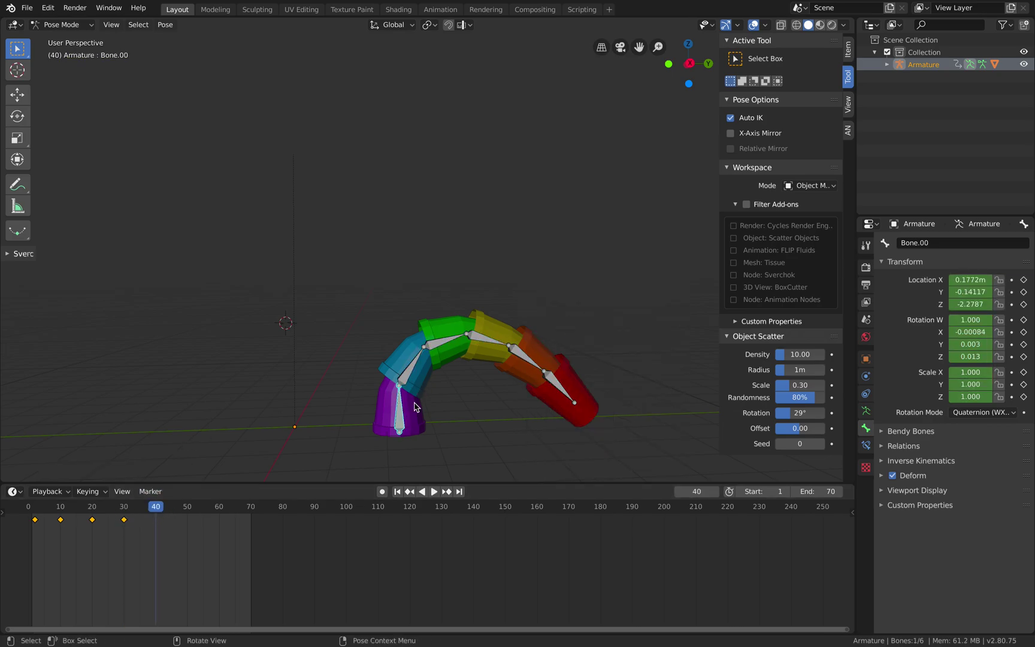
key("g")
left_click(513, 390)
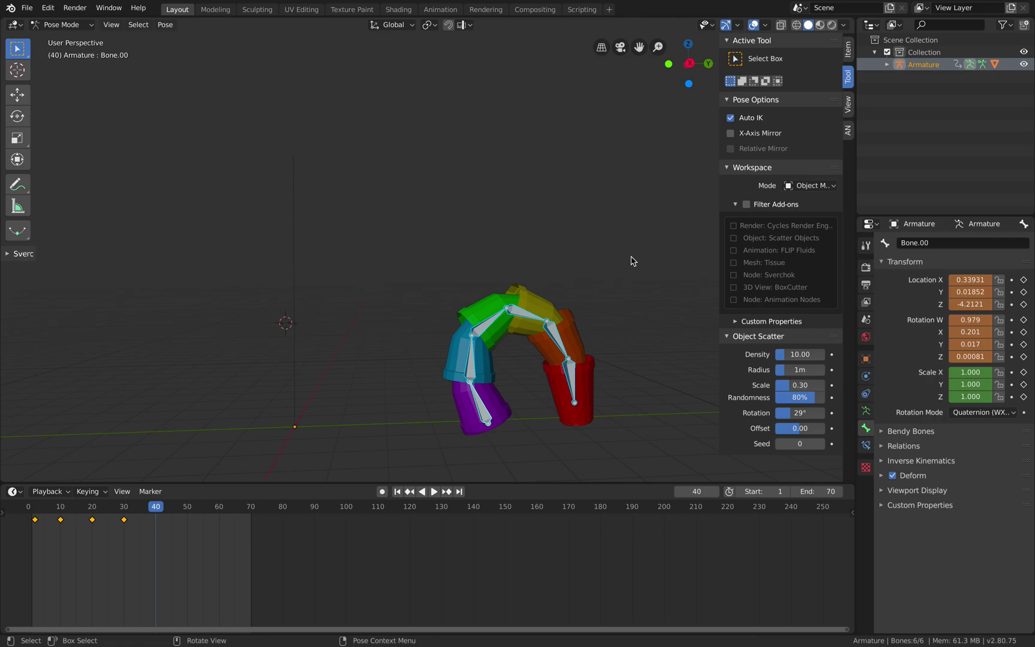
key("i")
left_click(632, 260)
Play back the cup snake's crawl animation and examine it from different view angles
key("space")
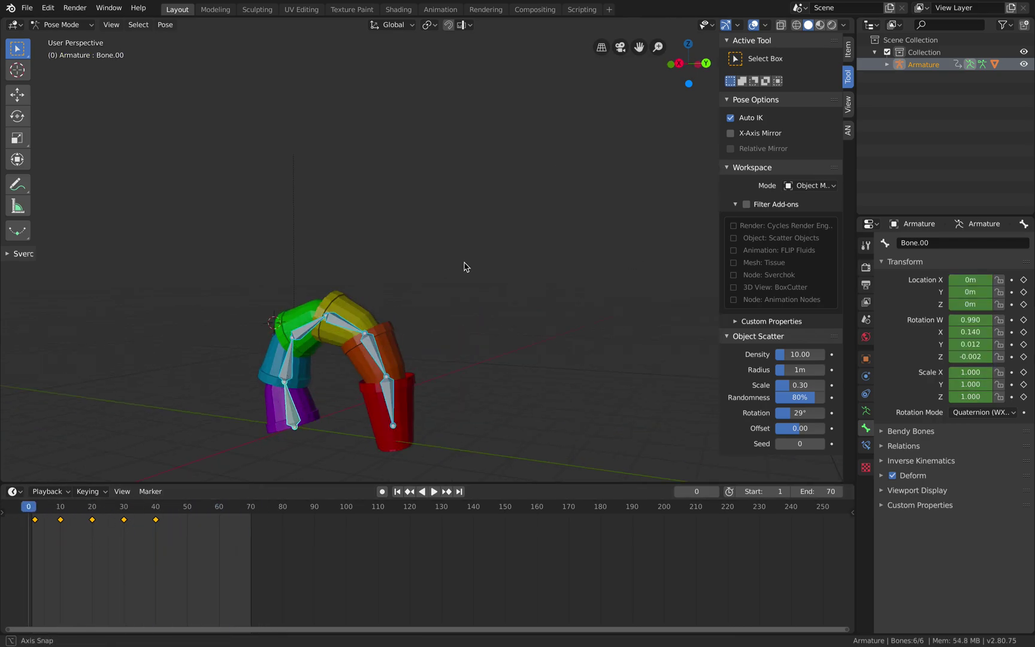
key("space")
mouse_move(466, 233)
middle_mouse_down()
mouse_move(441, 254)
mouse_move(455, 210)
mouse_move(448, 238)
middle_mouse_up()
middle_click_drag(426, 322, 467, 239, "shift")
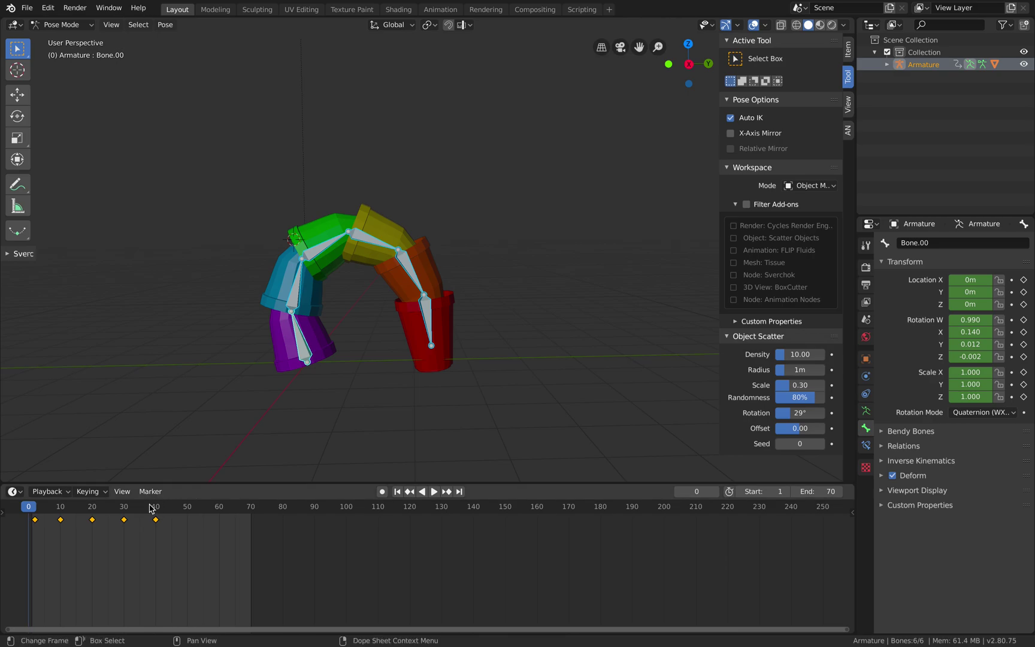
key("space")
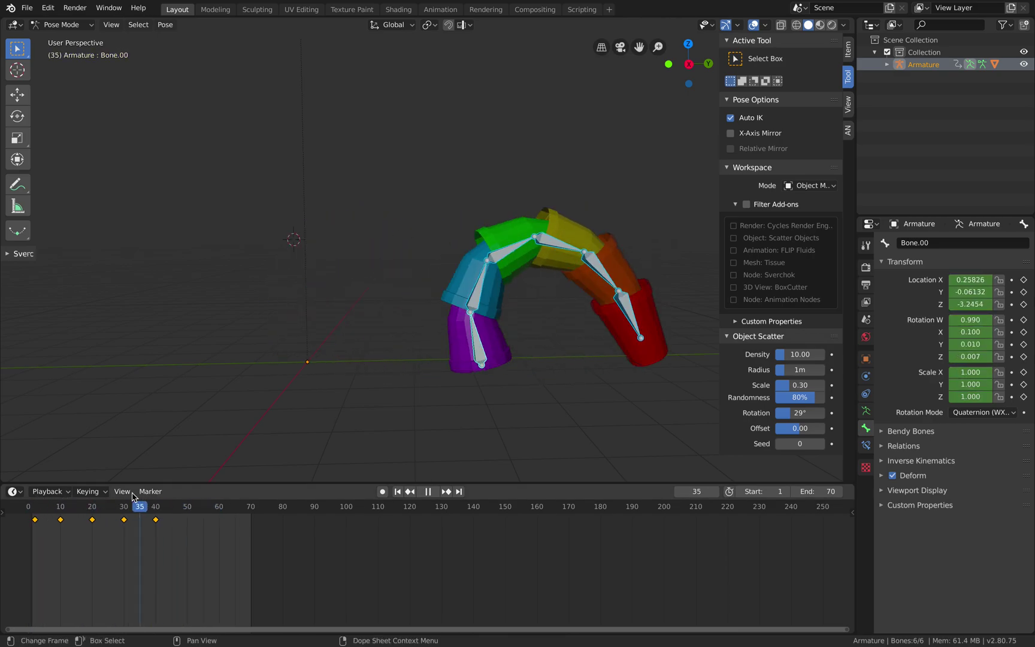
Stop playback and scrub through the cup snake's crawl keyframes to check the arched and stretched poses from several angles
key("space")
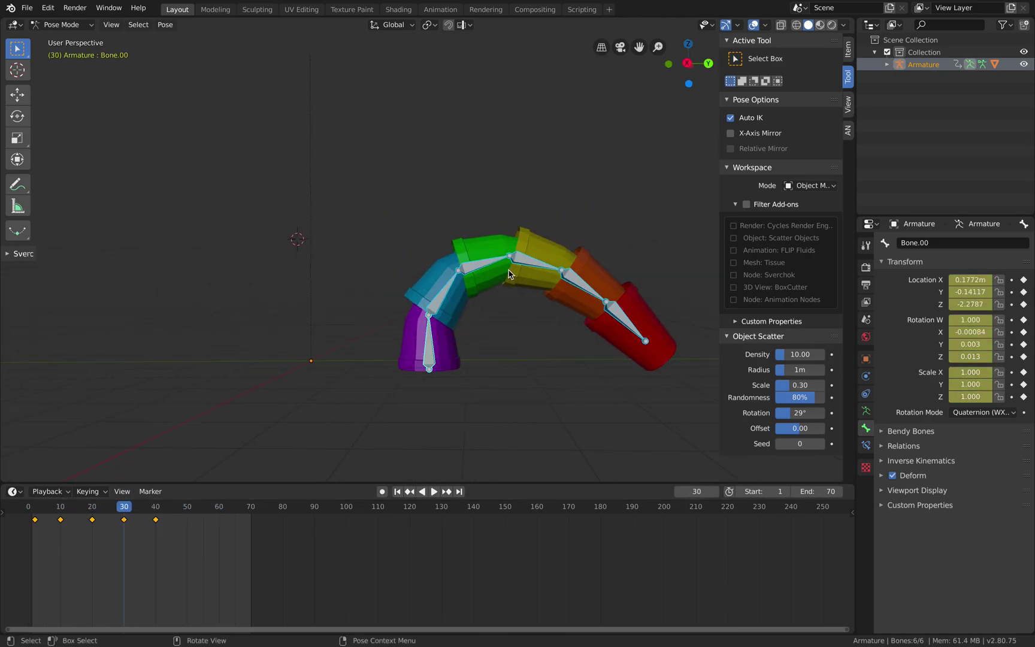
middle_click_drag(508, 273, 532, 251)
mouse_move(154, 504)
left_mouse_down()
mouse_move(37, 498)
mouse_move(168, 501)
left_mouse_up()
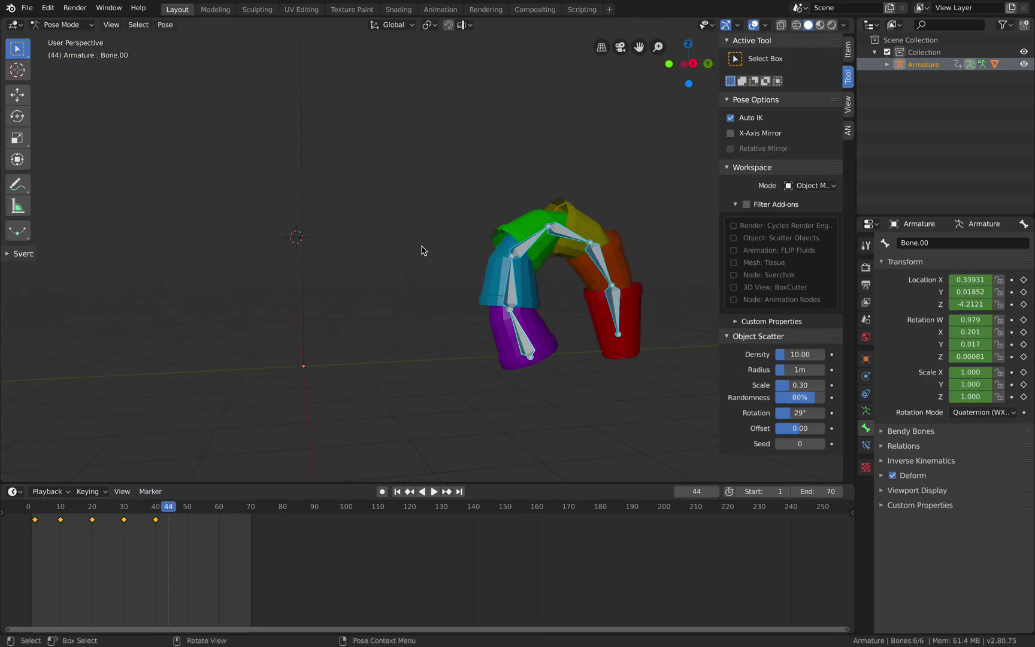
middle_click_drag(422, 250, 448, 259)
left_click_drag(152, 503, 47, 493)
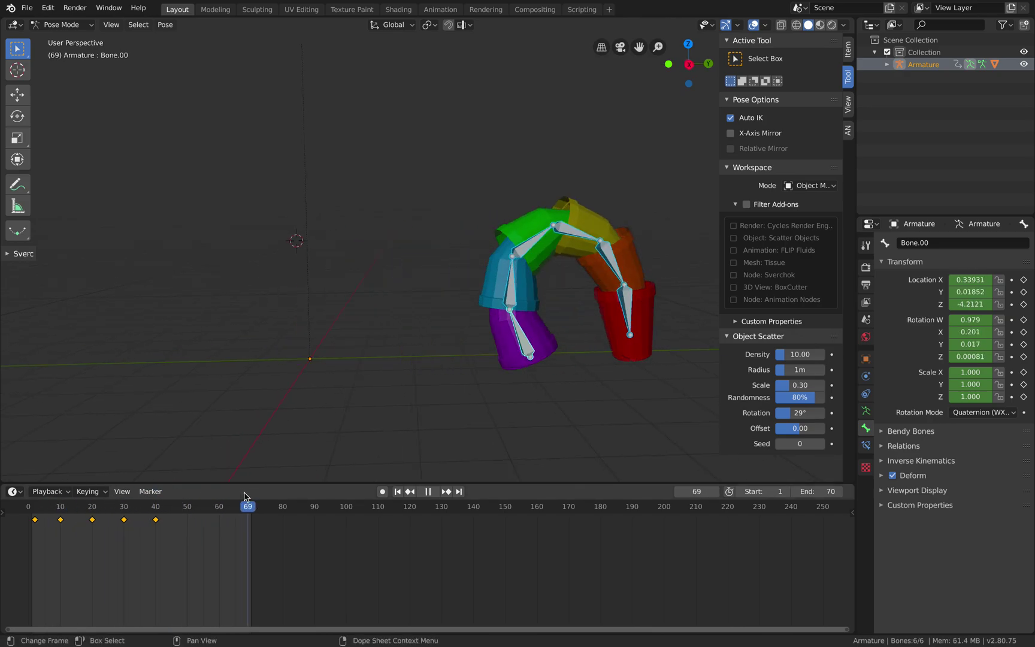
key("space")
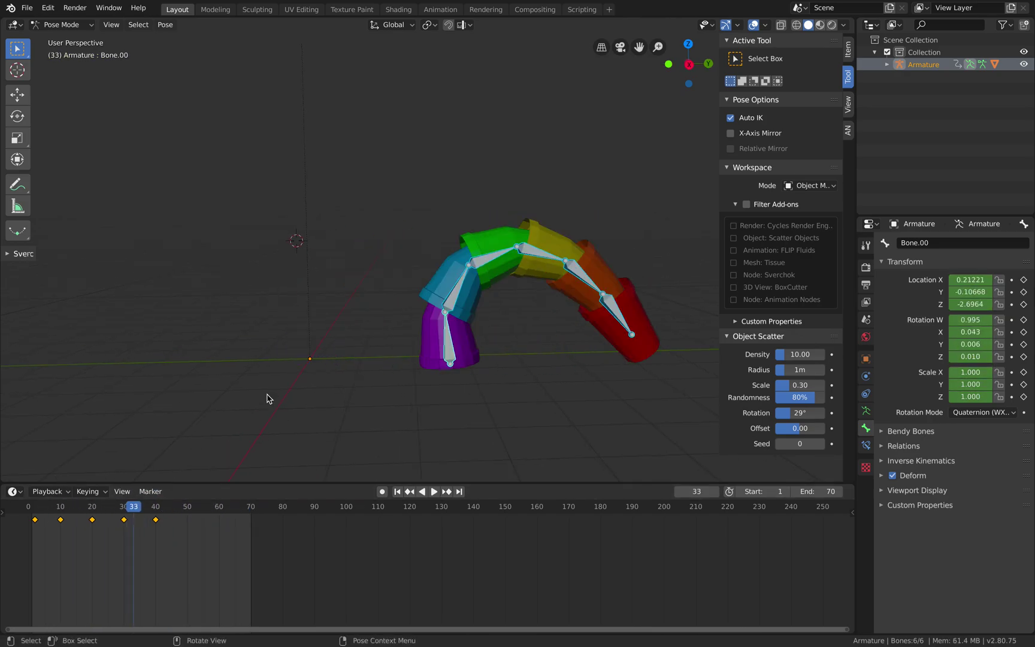
left_click(31, 12)
mouse_move(55, 50)
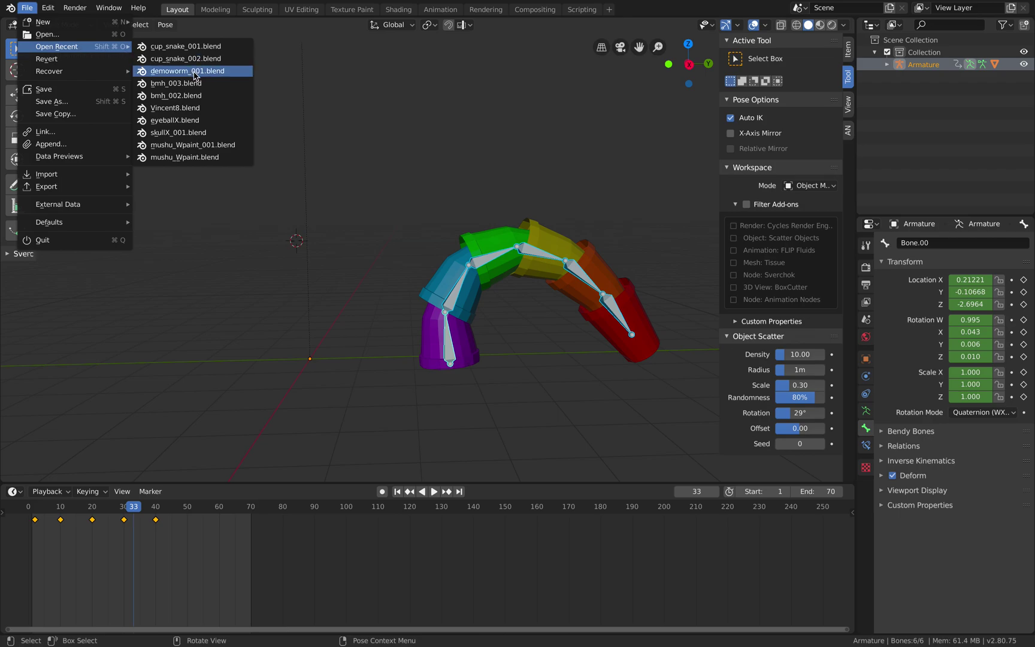
mouse_move(478, 208)
middle_mouse_down()
mouse_move(451, 206)
mouse_move(467, 207)
middle_mouse_up()
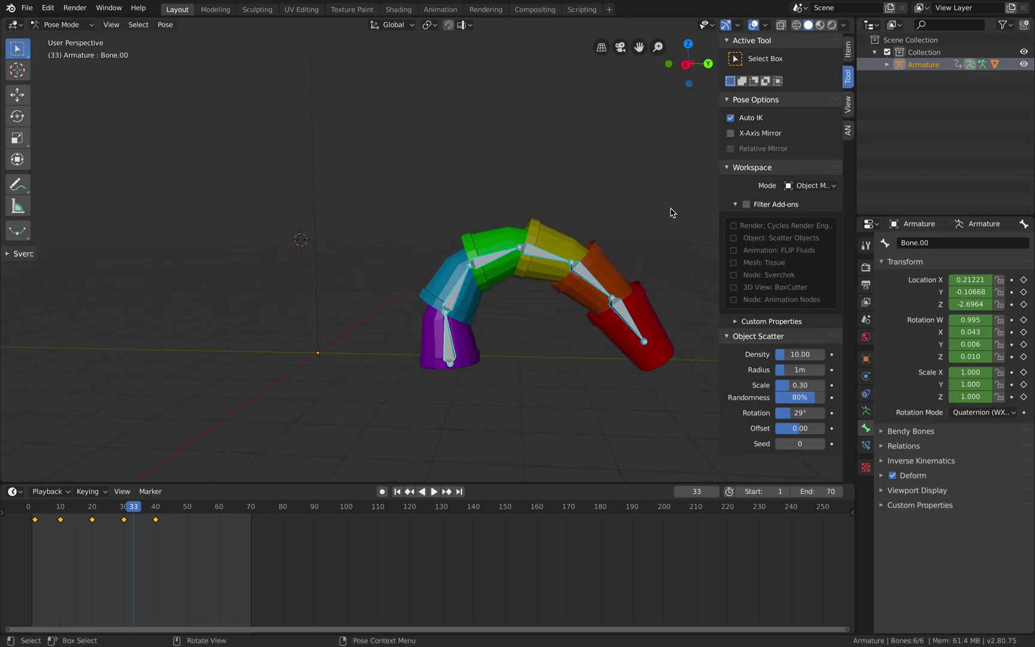
Replay the crawl and scrub between frames 0 and 50, examining how the purple and red cups move forward
key("space")
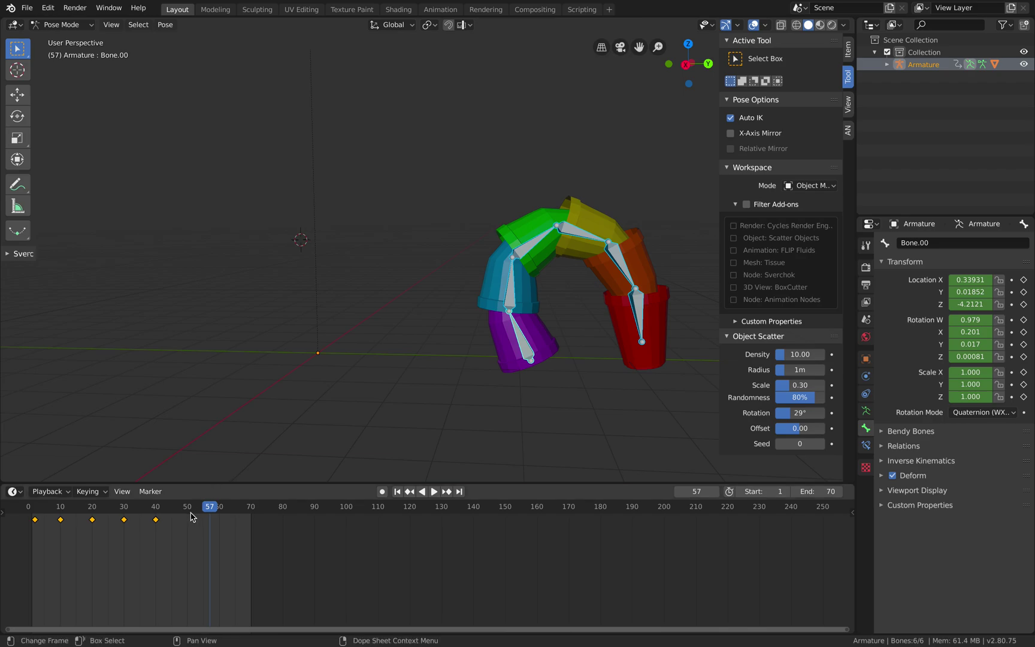
middle_click_drag(541, 309, 508, 304)
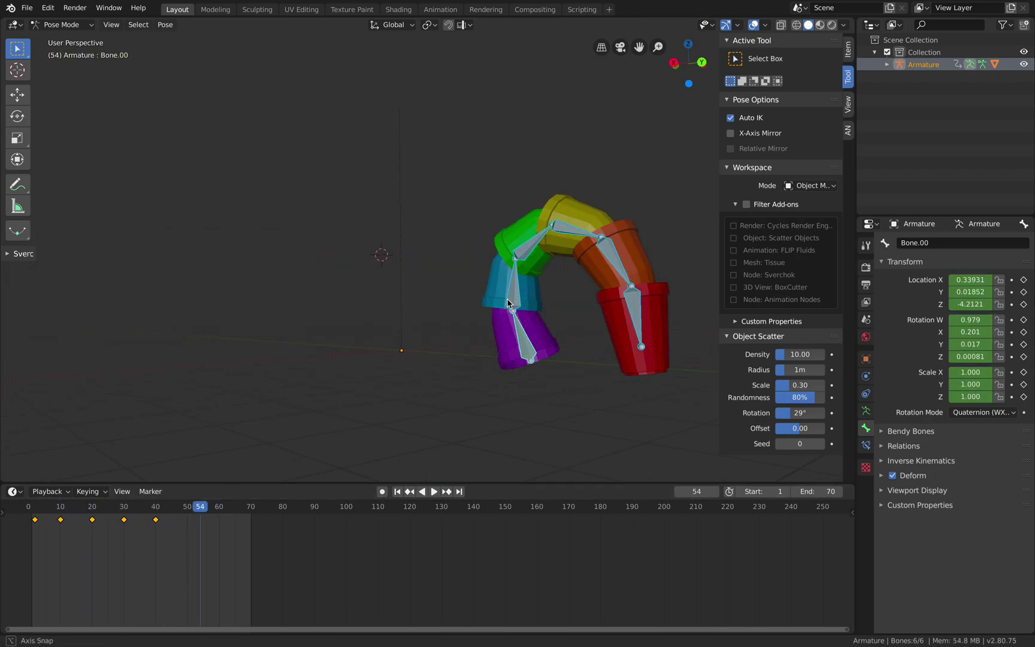
left_click_drag(182, 507, 4, 470)
key("Escape")
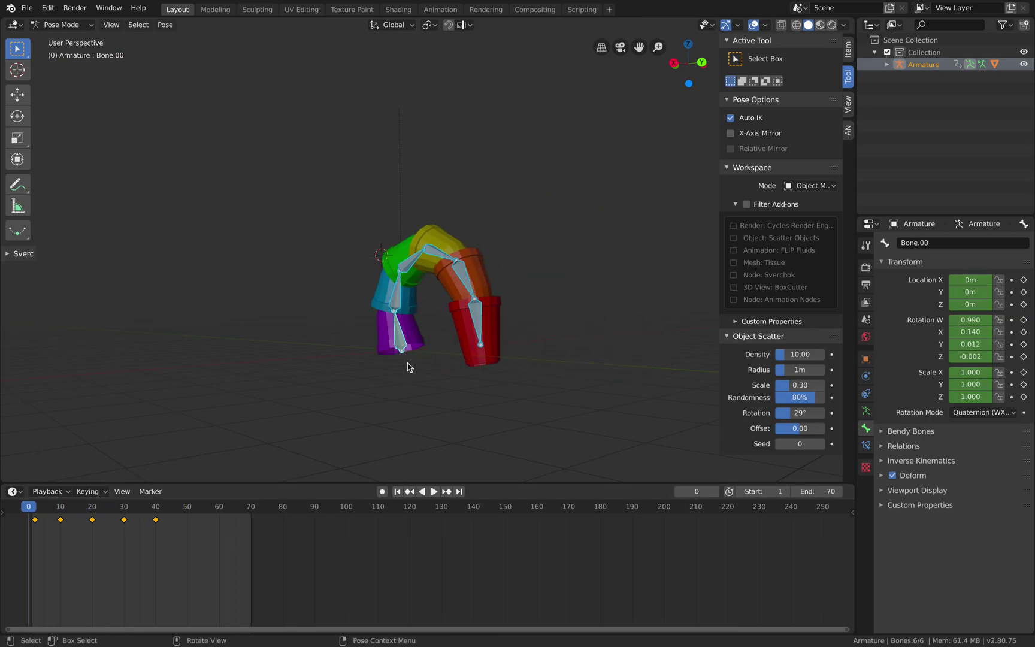
middle_click_drag(409, 365, 489, 345)
left_click_drag(120, 508, 187, 501)
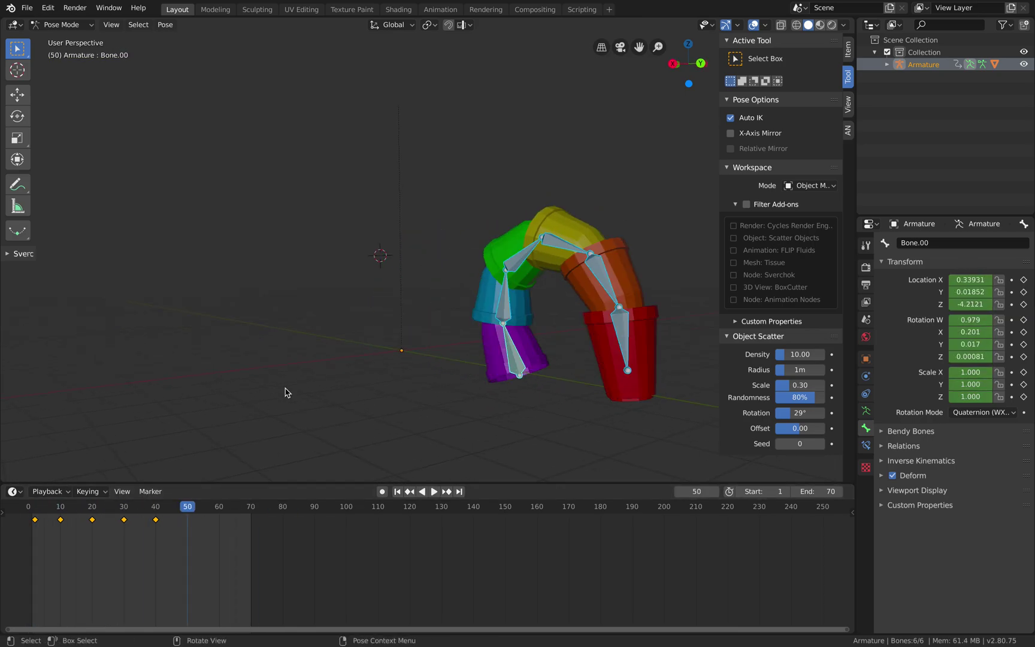
middle_click_drag(379, 345, 413, 334)
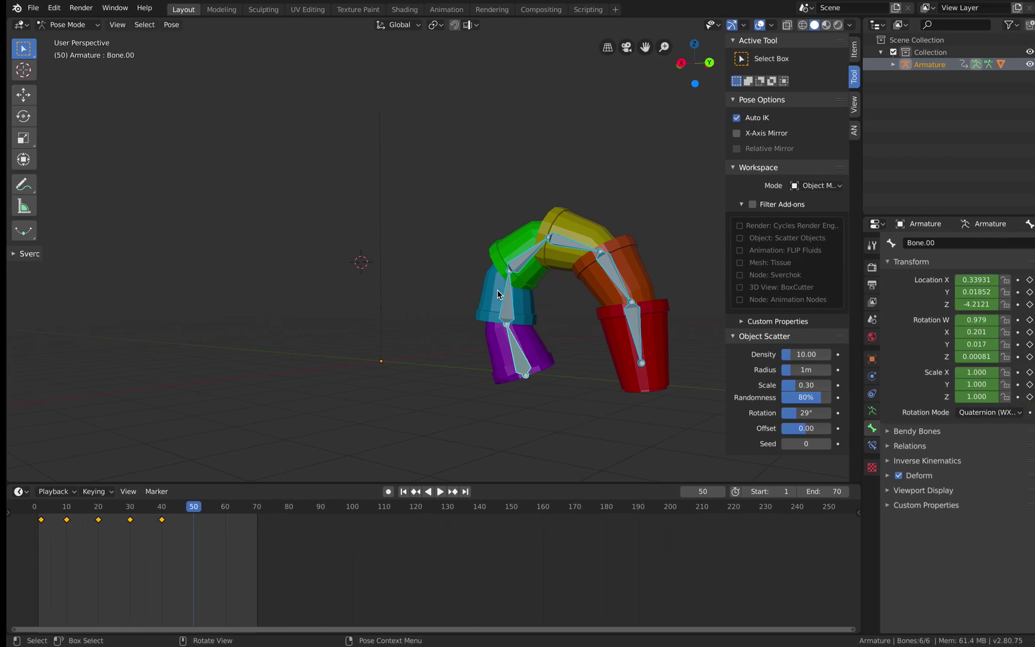
middle_click_drag(498, 291, 549, 248)
middle_click_drag(411, 333, 435, 360)
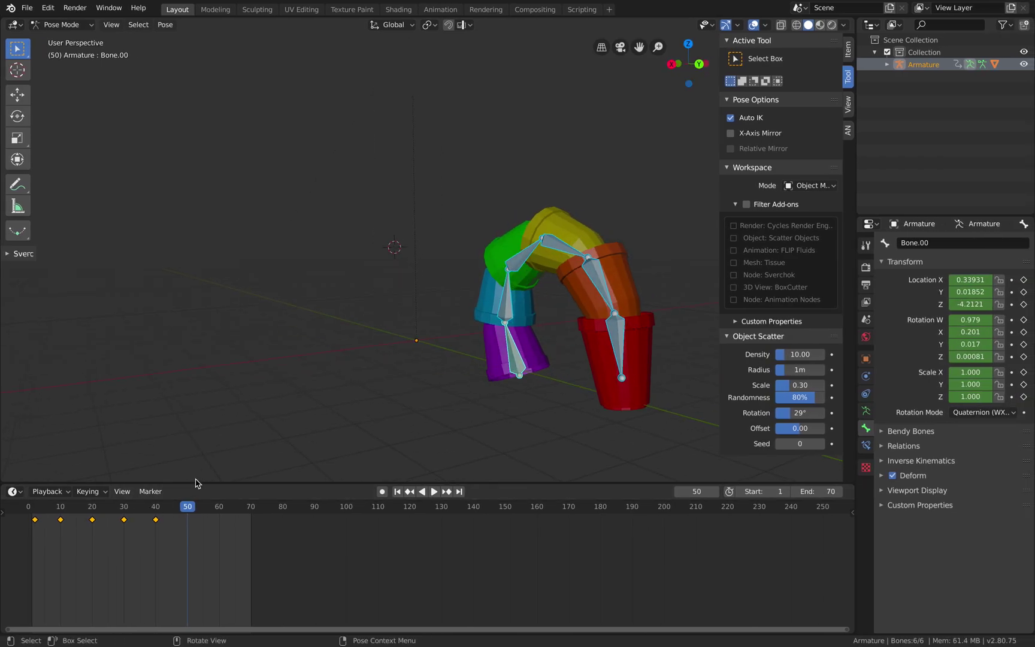
left_click_drag(114, 503, 24, 419)
middle_click_drag(248, 330, 445, 262)
key("space")
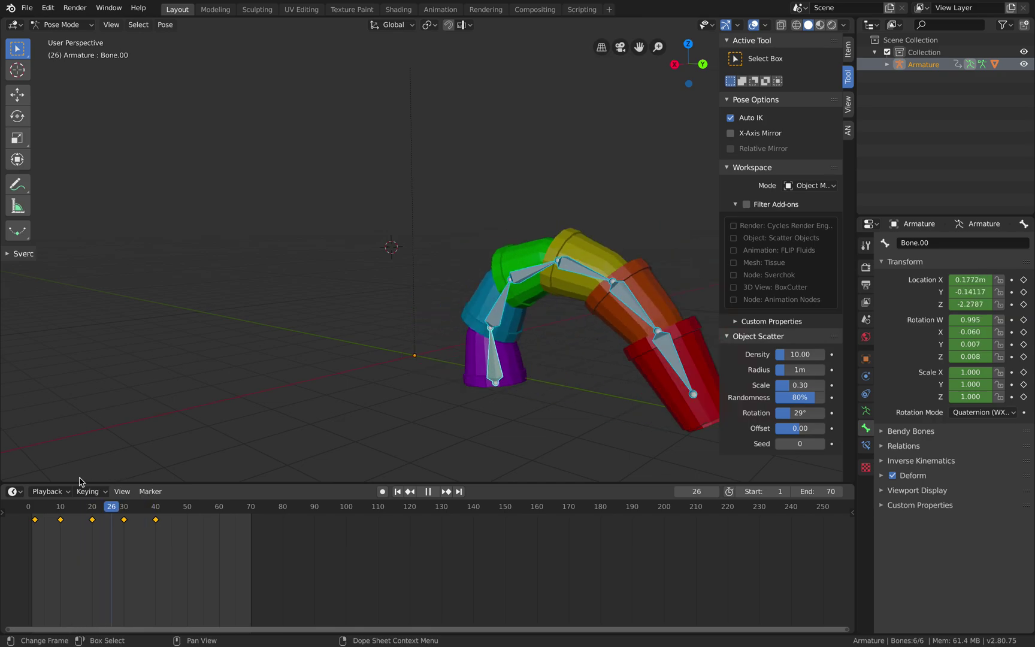
key("space")
key("ctrl+Right")
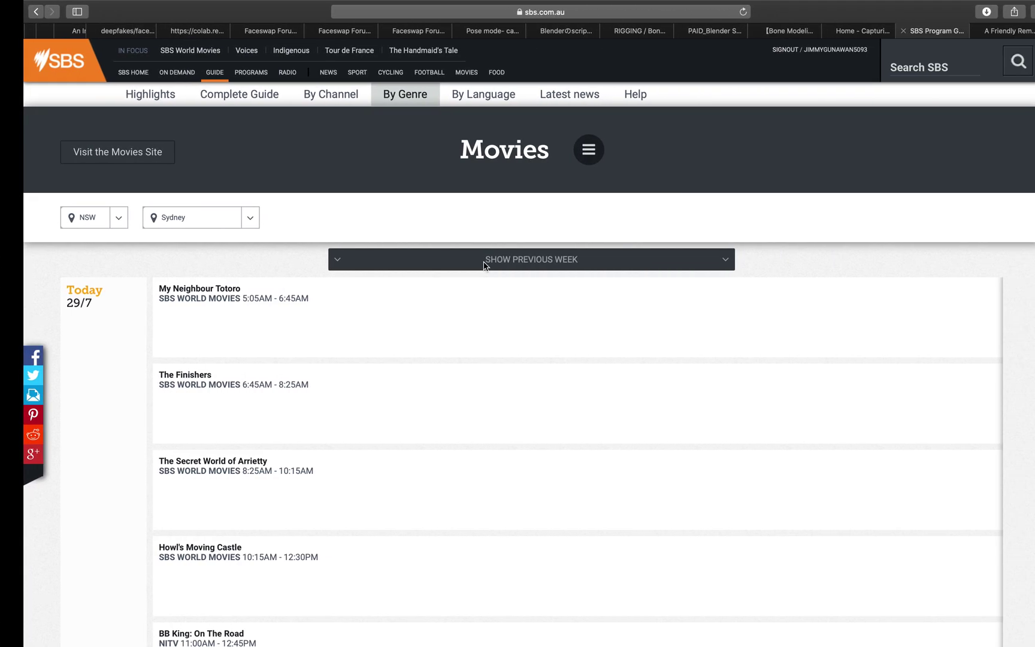
key("ctrl+Left")
middle_click_drag(520, 268, 529, 263)
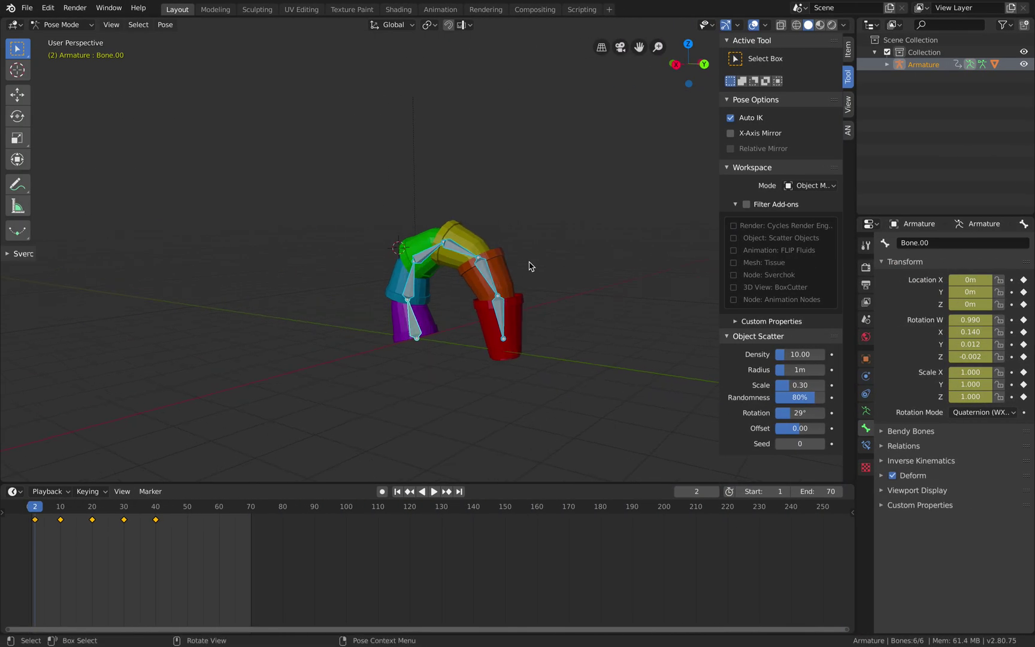
key("ctrl+Left")
key("ctrl+Right")
scroll(568, 266, "up", 3)
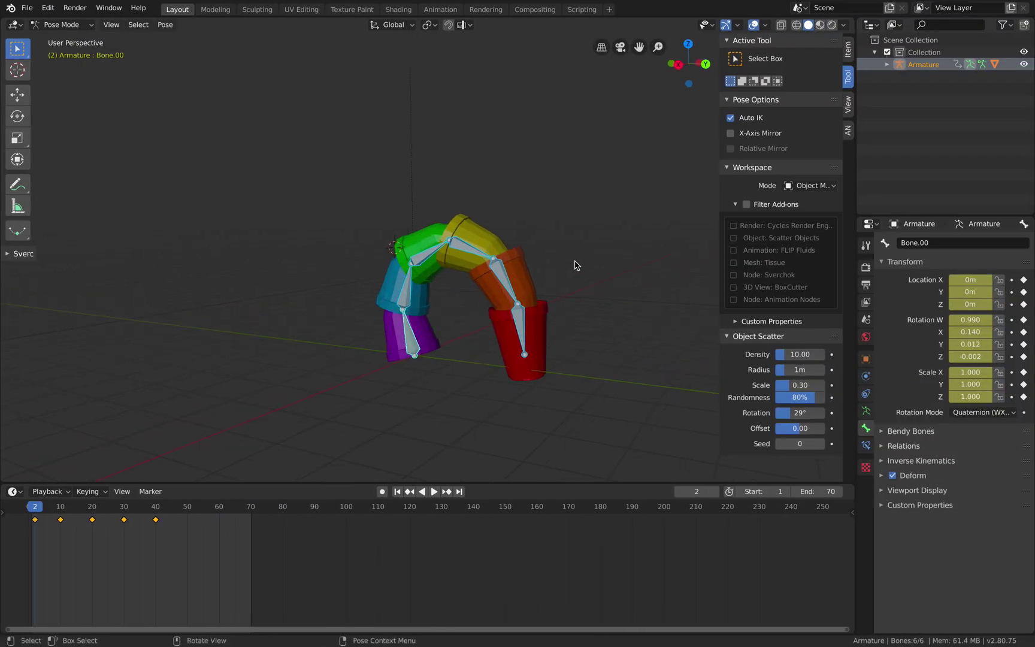